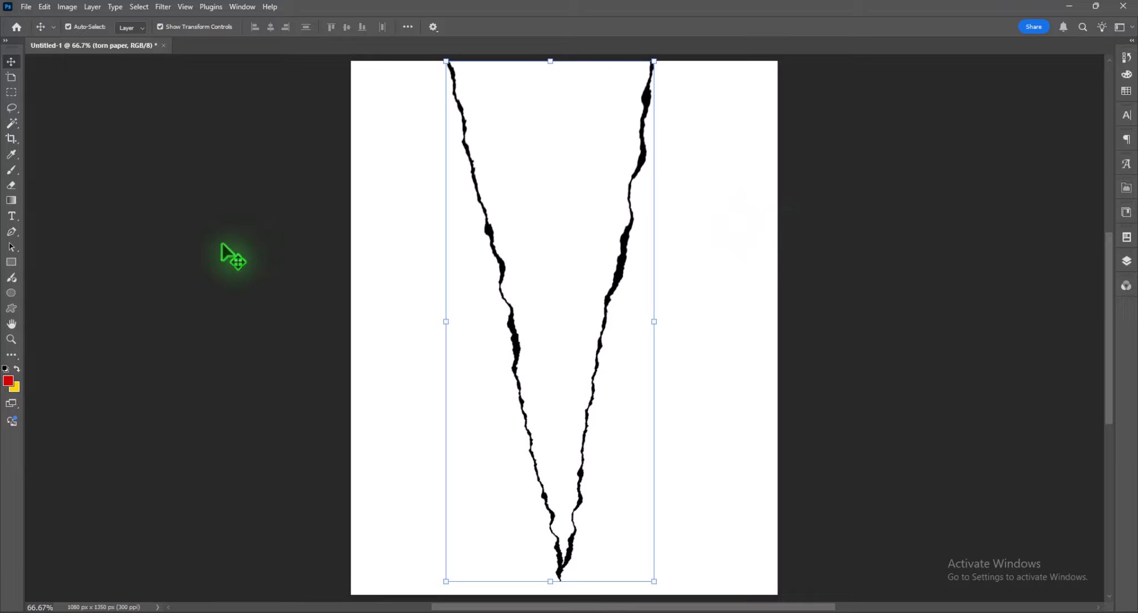
- Select the white area between the V-shaped torn edges with the Magic Wand, extending the selection into the lower tip with the Lasso
key(ctrl+minus)
right_click(11, 123)
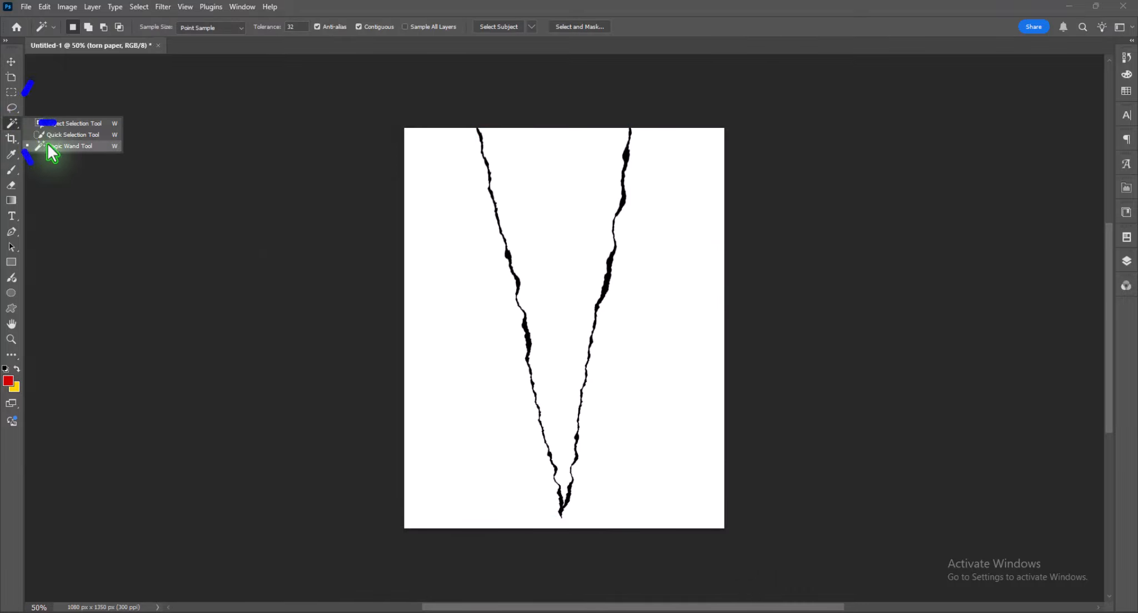
click(50, 147)
click(564, 166)
key(ctrl+plus)
key(ctrl+plus)
key(ctrl+plus)
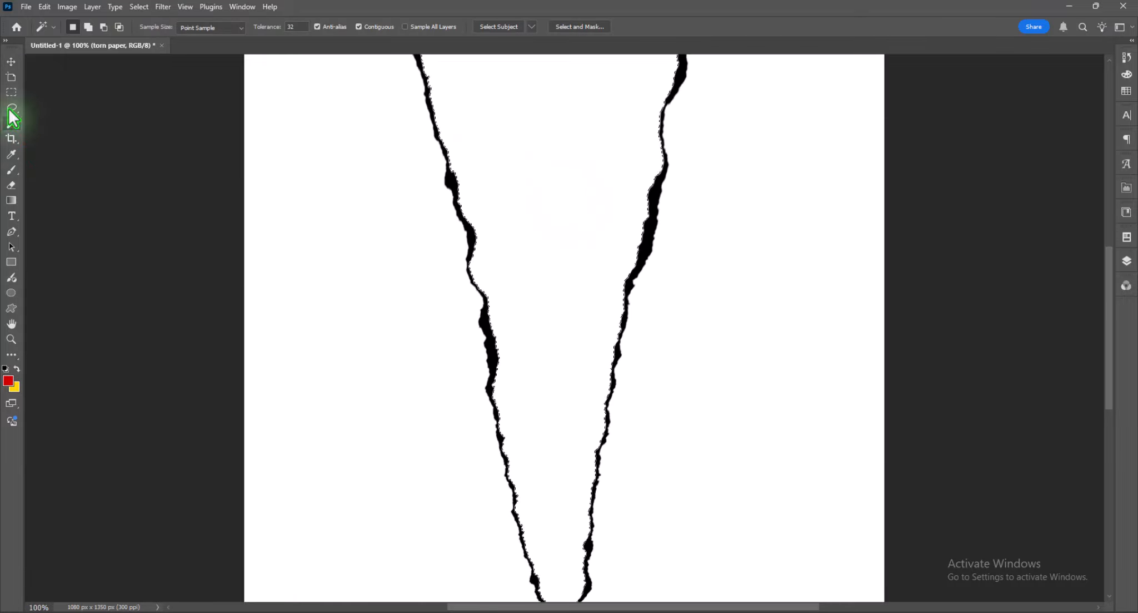
click(12, 107)
drag(507, 391, 477, 180)
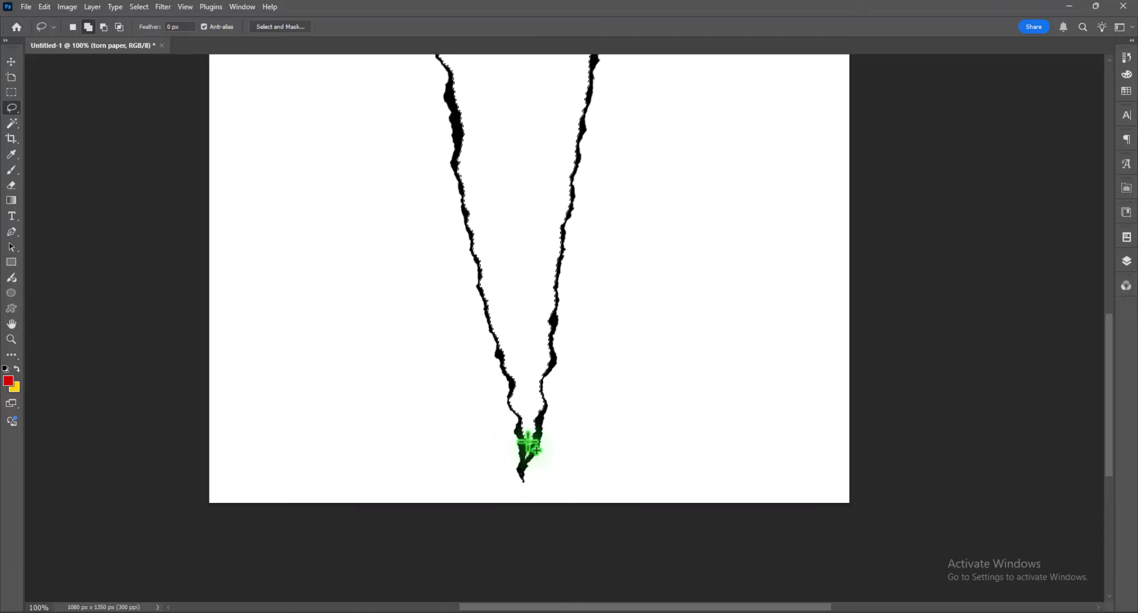
- Fill the selected V-shaped area with a red (#d10404) Solid Color fill layer
click(1127, 260)
click(1047, 495)
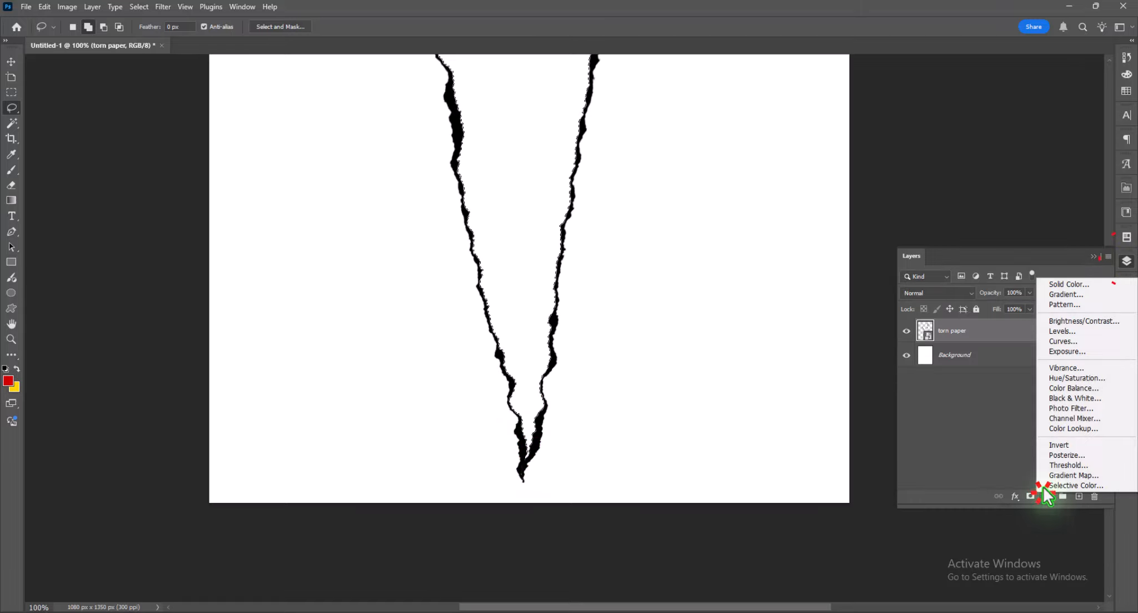
click(1056, 284)
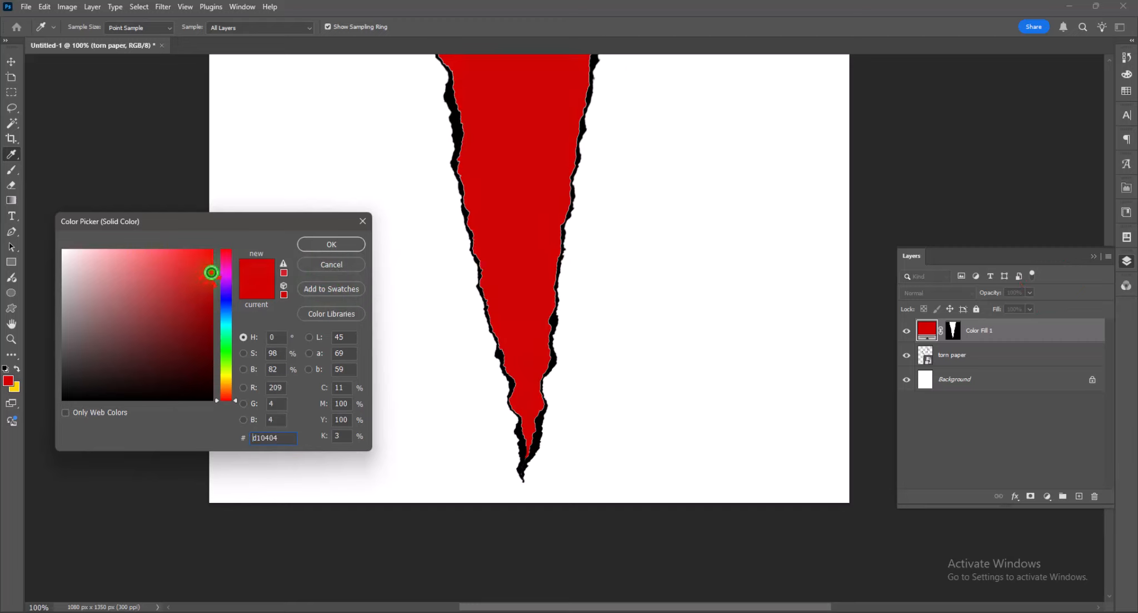
click(327, 244)
- Add a black (#000000) Solid Color fill layer directly above the Background layer
key(ctrl+minus)
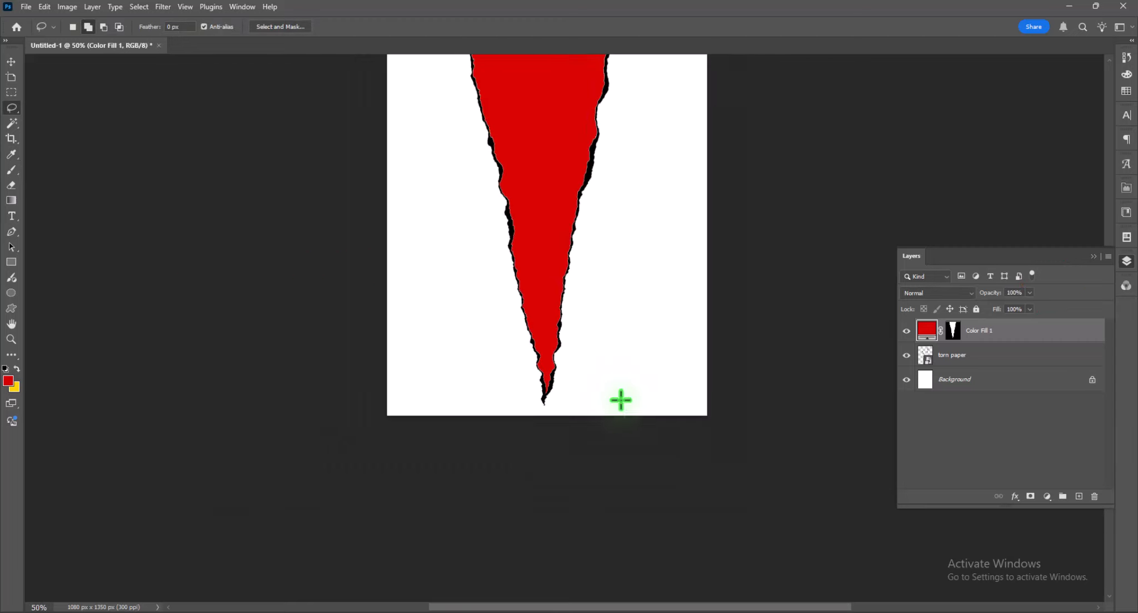
drag(659, 334, 653, 419)
click(982, 378)
click(1047, 496)
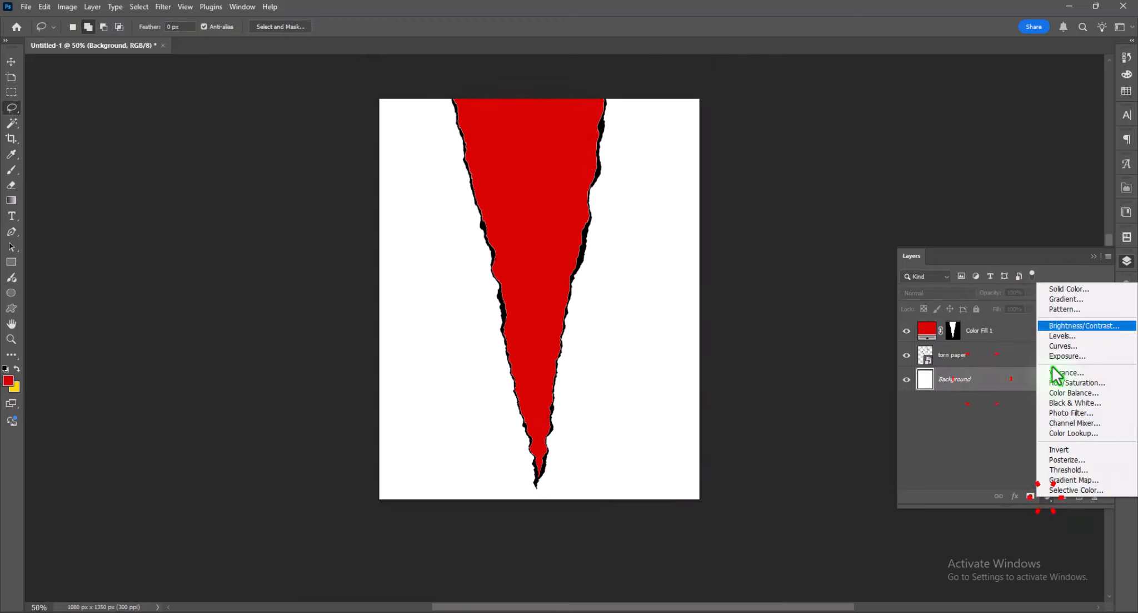
click(1045, 286)
drag(149, 384, 140, 406)
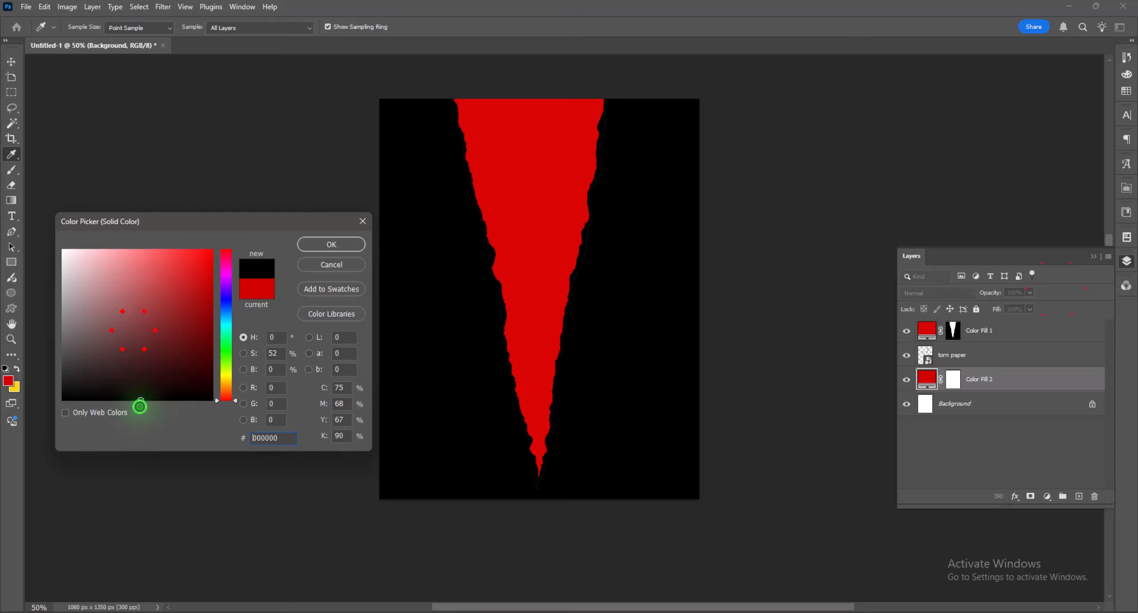
click(331, 244)
- Place MAN IMAGE.jpg from the POSTER AC folder above the red V-shaped fill and clip it to that layer
click(1003, 331)
key(alt+Tab)
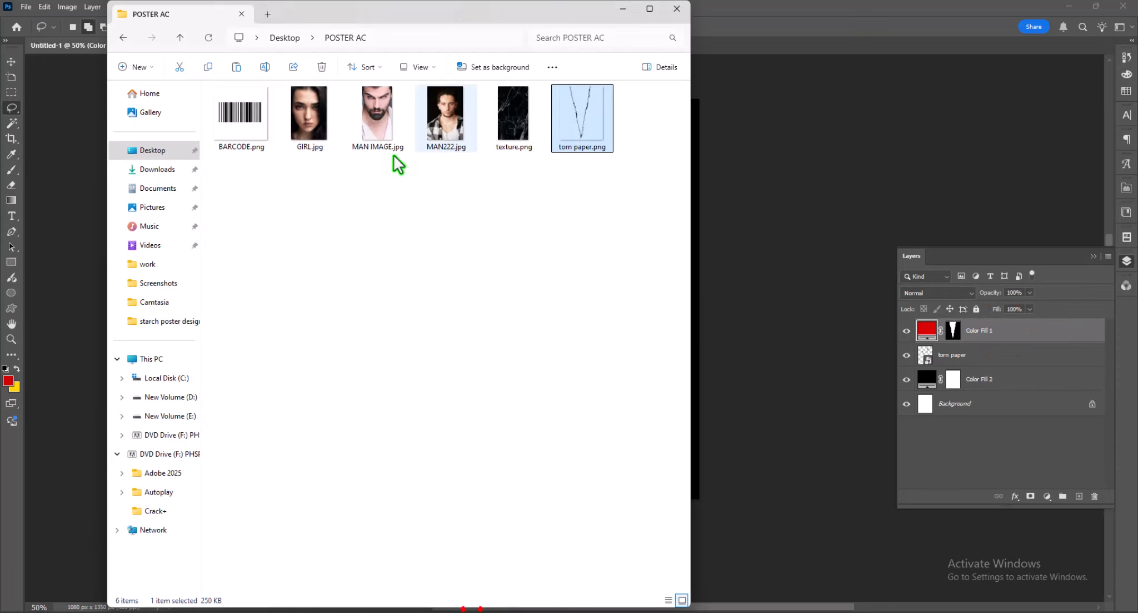
key(alt+Tab)
drag(386, 117, 758, 284)
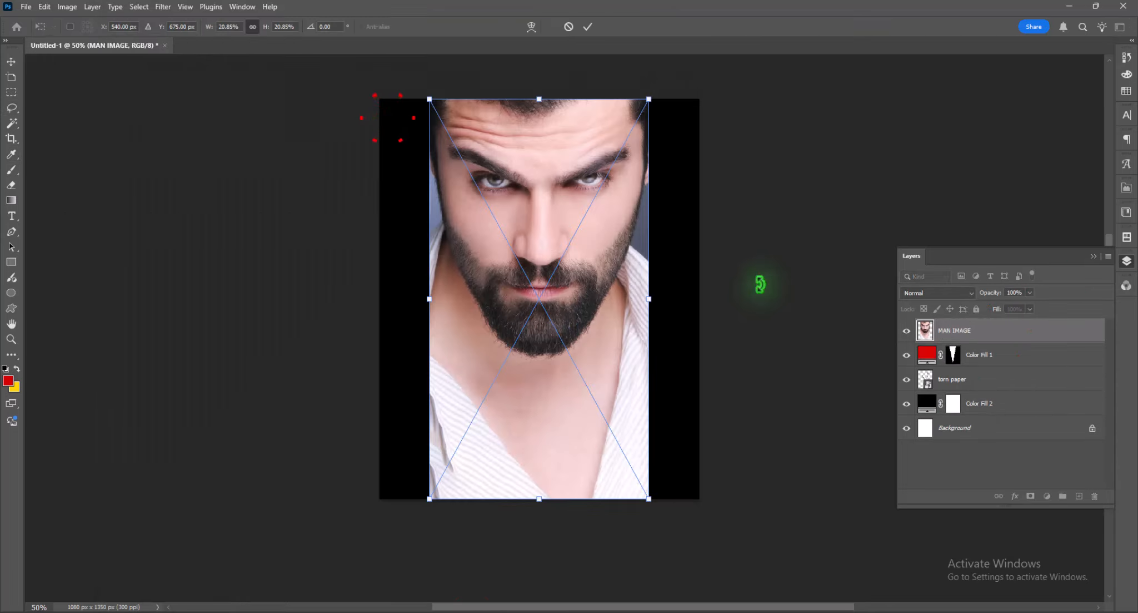
alt+click(1015, 341)
- Position the clipped man's portrait so his face sits centered inside the torn V opening
click(11, 61)
drag(548, 177, 550, 178)
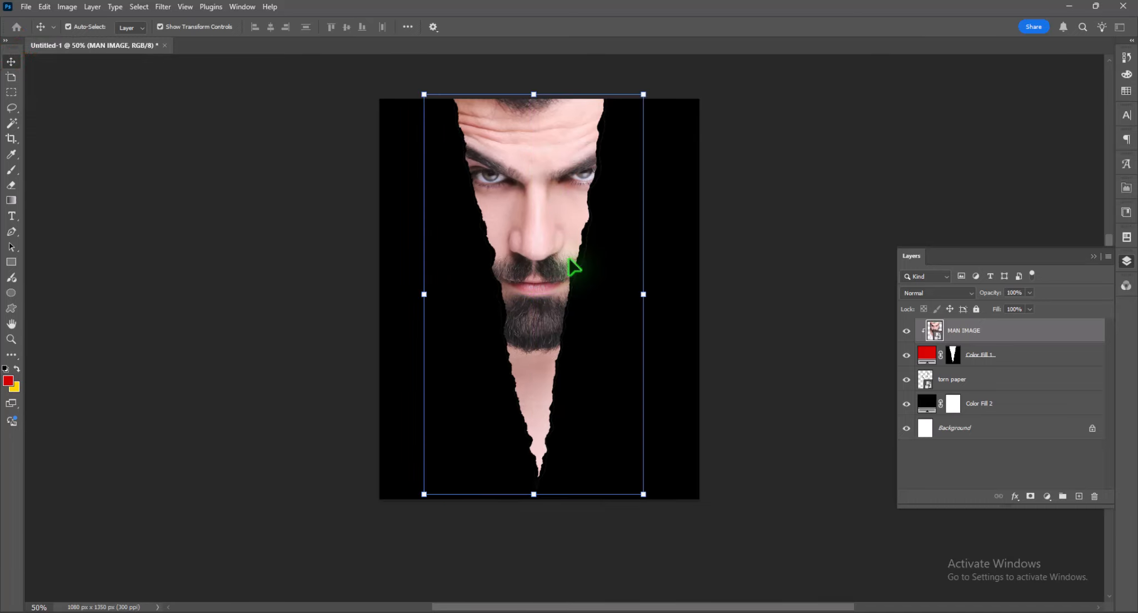
click(573, 265)
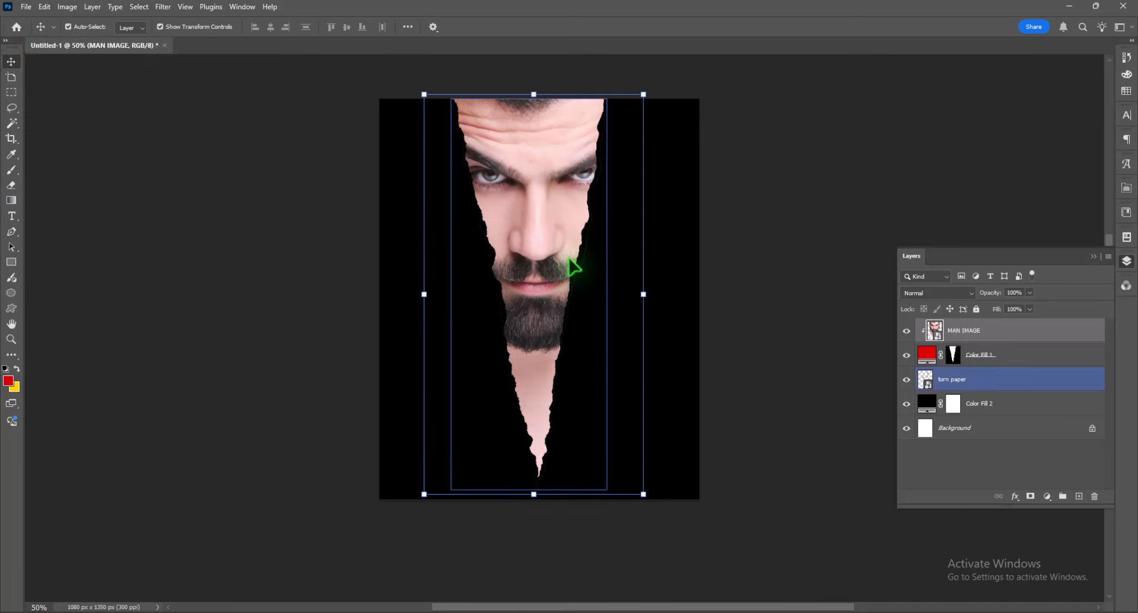
- Place GIRL.jpg above the black fill layer, scaled to 6.60%, with her face showing to the right of the tear
click(1004, 404)
click(475, 610)
drag(309, 128, 741, 367)
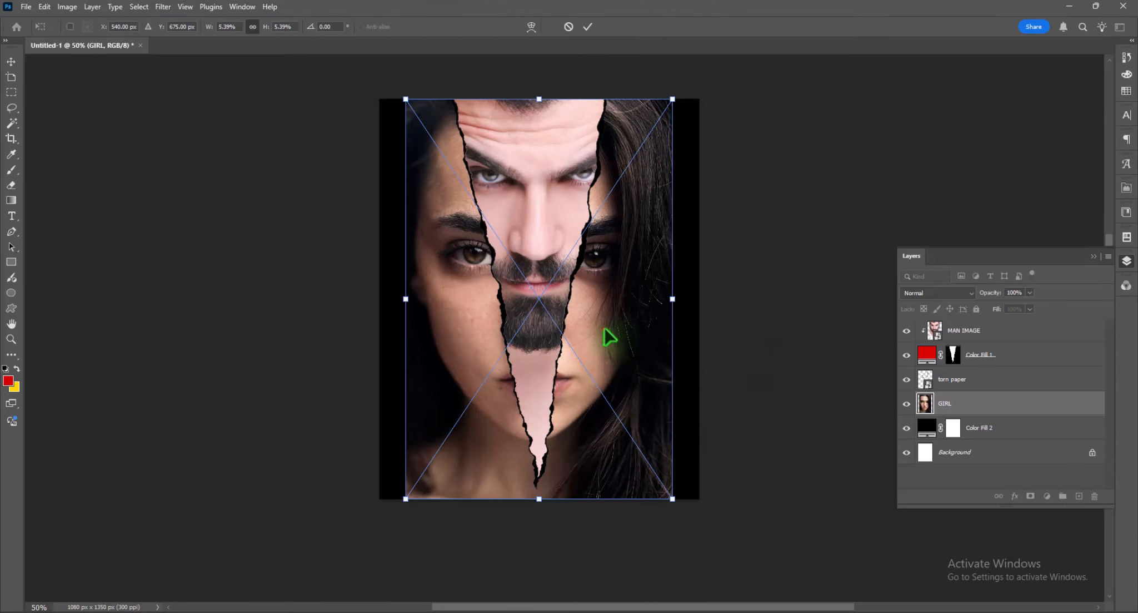
drag(610, 330, 632, 332)
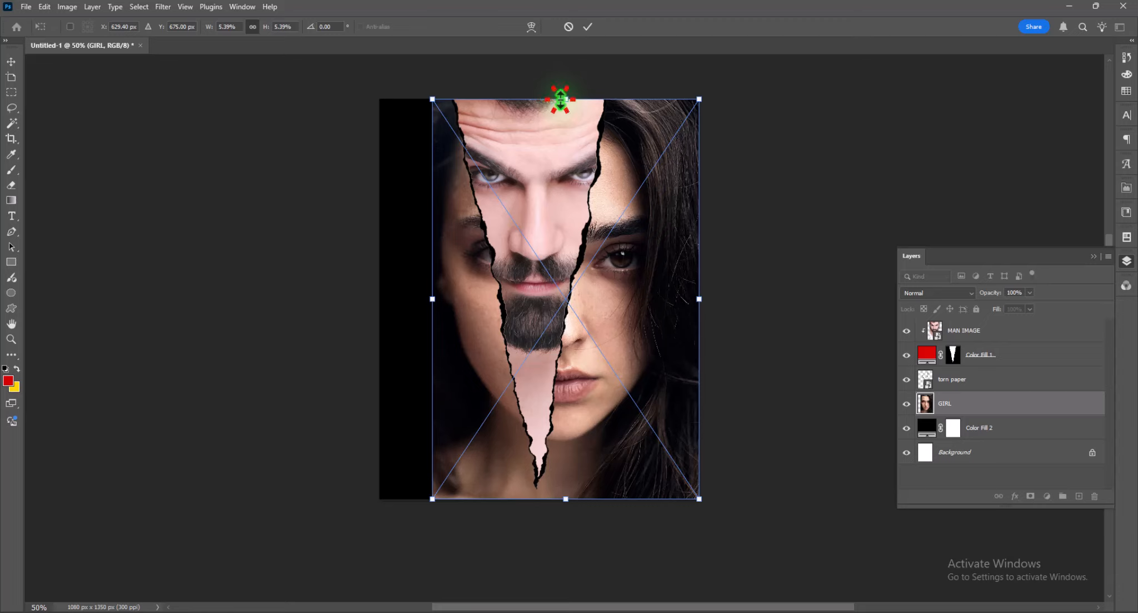
key(ctrl+minus)
drag(566, 175, 565, 115)
drag(632, 230, 641, 271)
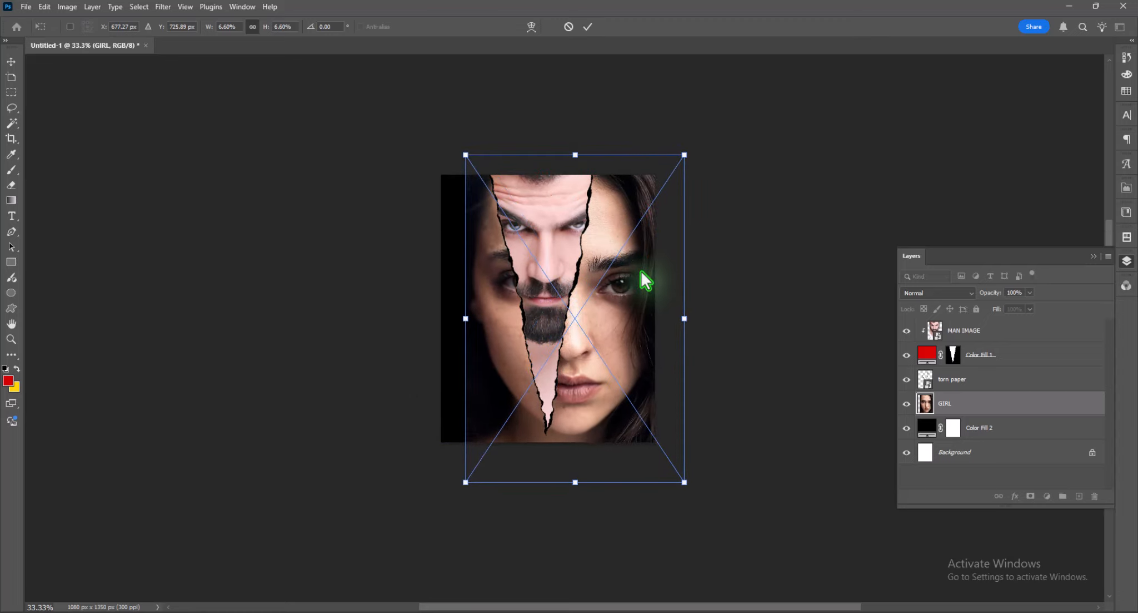
key(Return)
- Place MAN222.jpg above the GIRL layer, scaled to 8.73%, with half of his face showing to the left of the tear
click(479, 611)
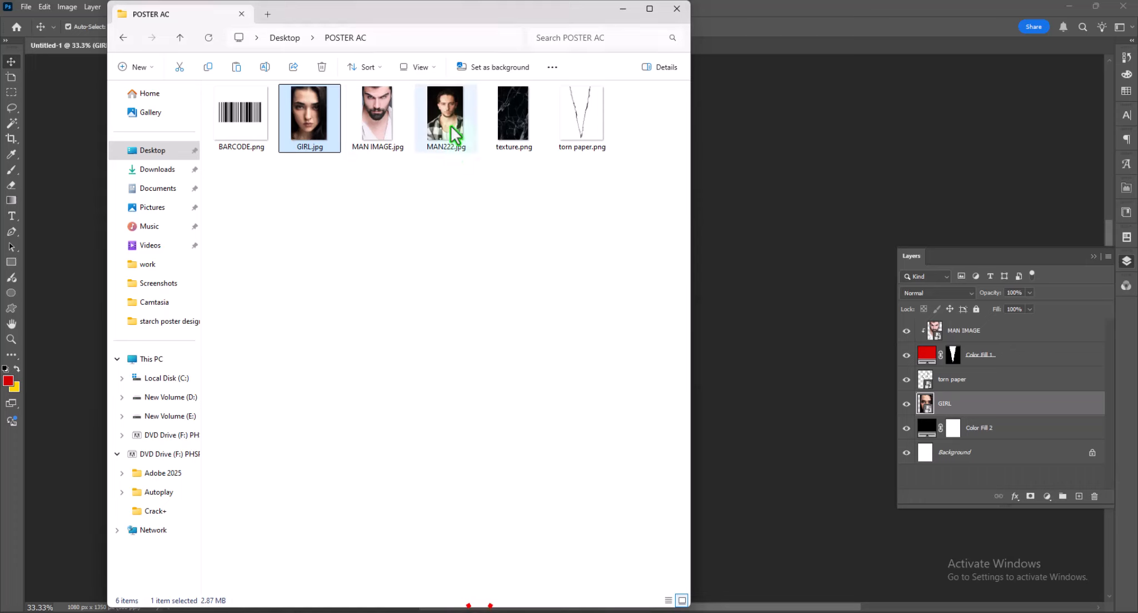
drag(454, 133, 759, 289)
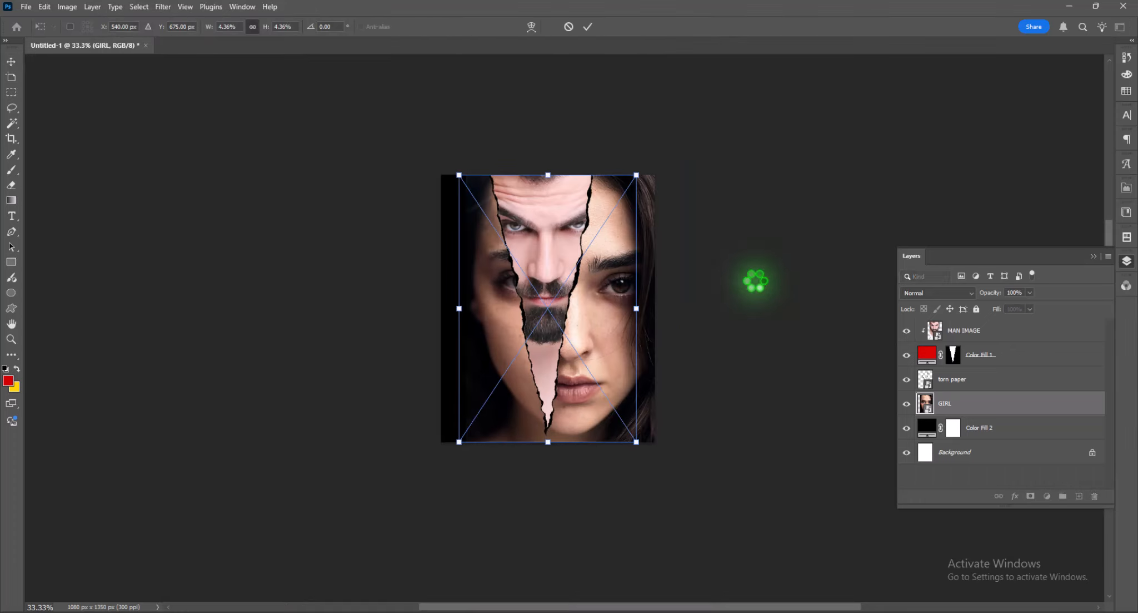
drag(610, 297, 496, 307)
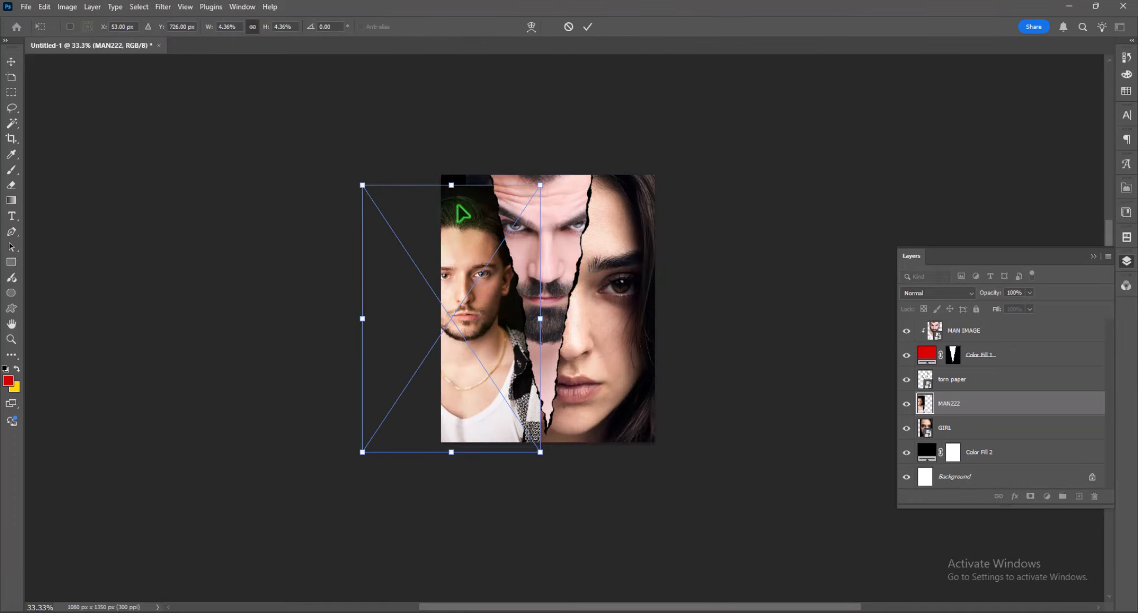
drag(451, 185, 458, 93)
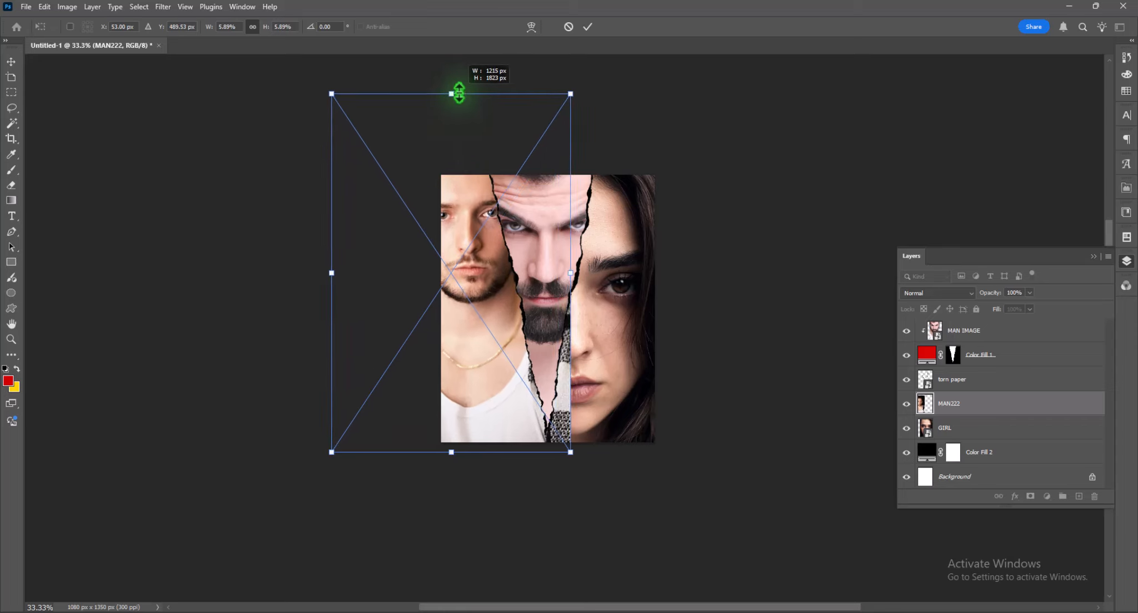
drag(471, 267, 485, 348)
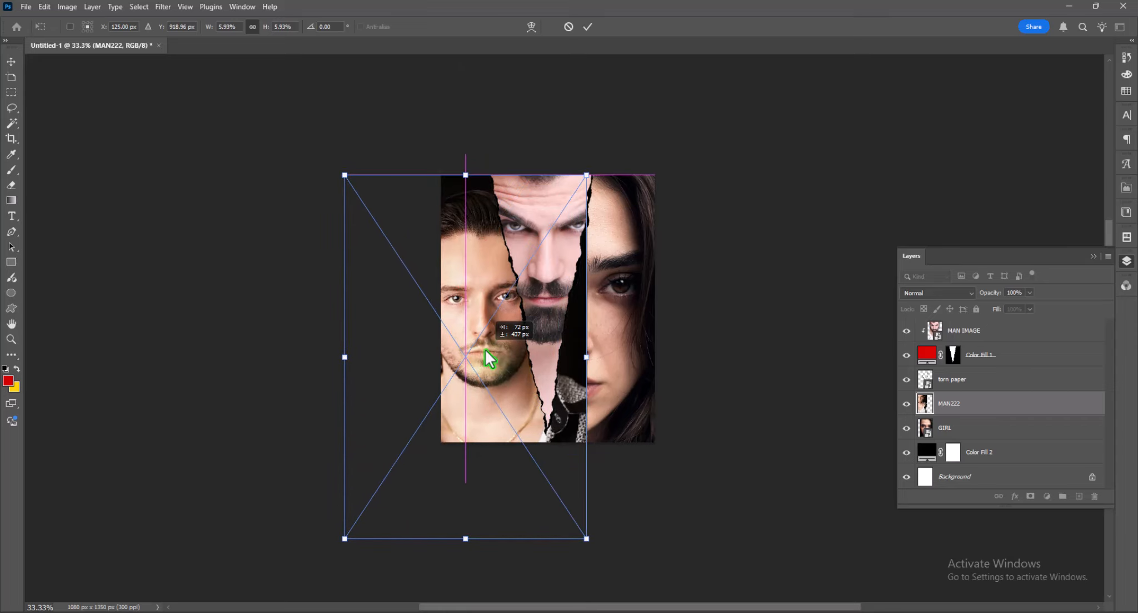
drag(345, 354, 255, 371)
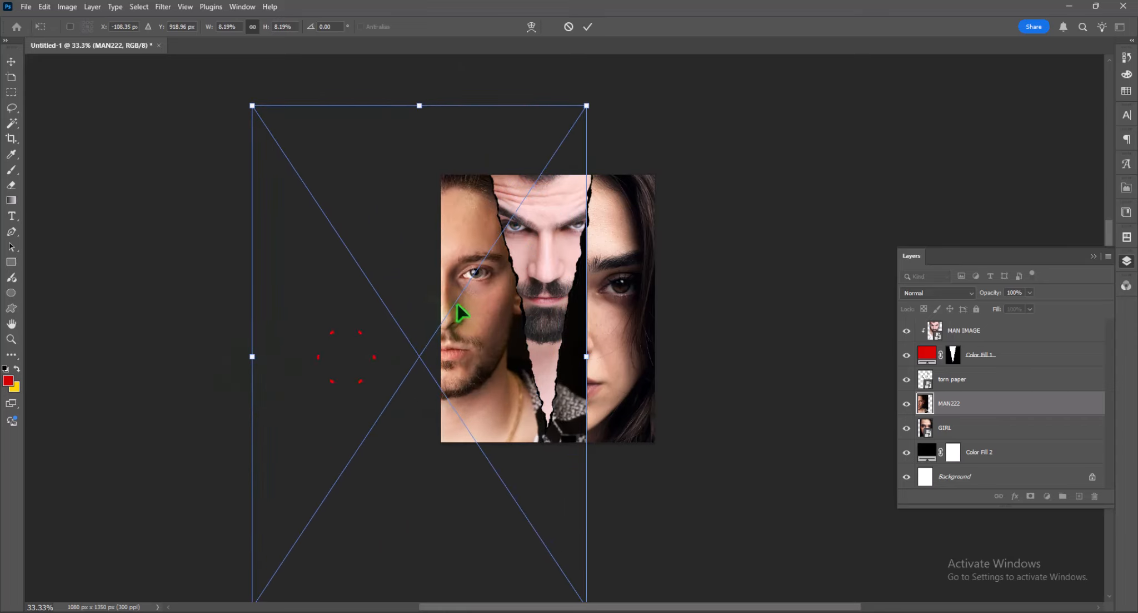
drag(456, 303, 479, 322)
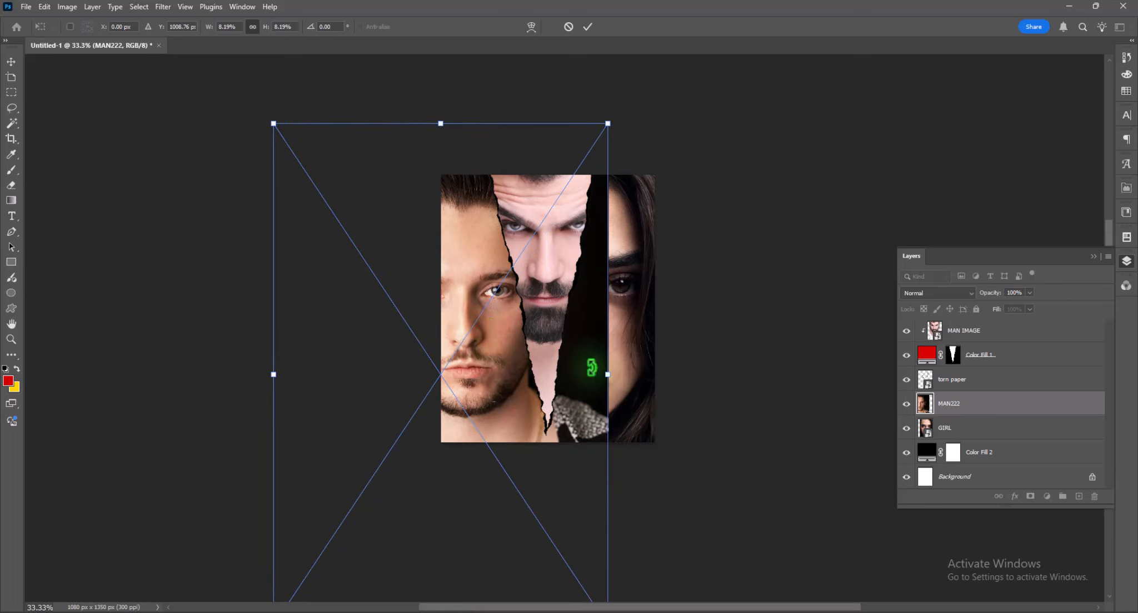
drag(611, 374, 633, 375)
mouse_move(516, 345)
mouse_down()
mouse_move(501, 352)
mouse_move(497, 340)
mouse_up()
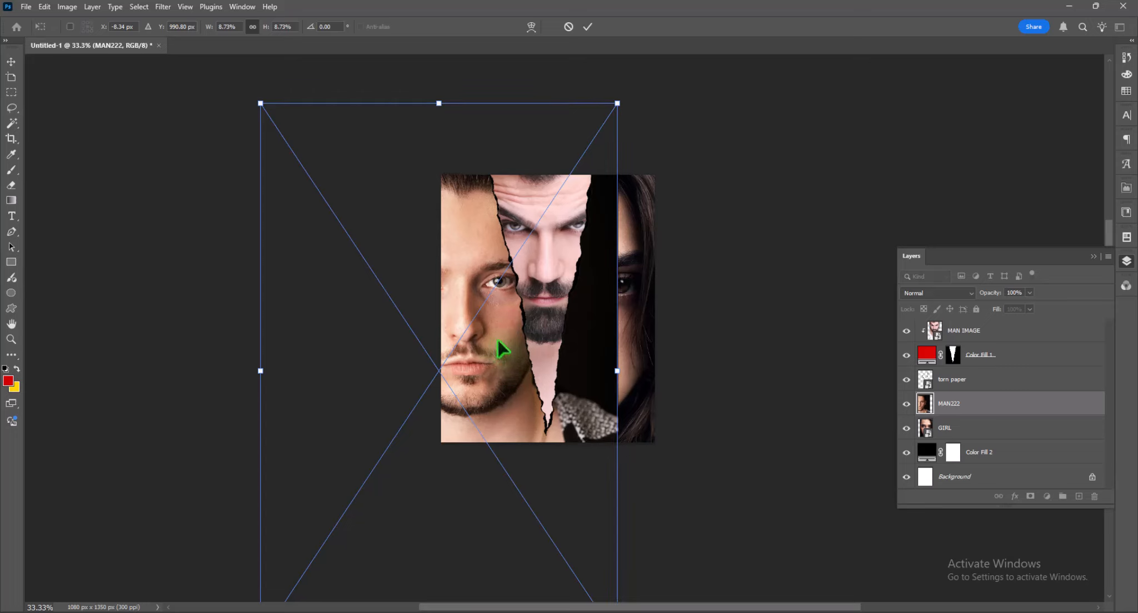
key(Return)
- Add layer masks to the MAN222 and GIRL layers
click(1030, 495)
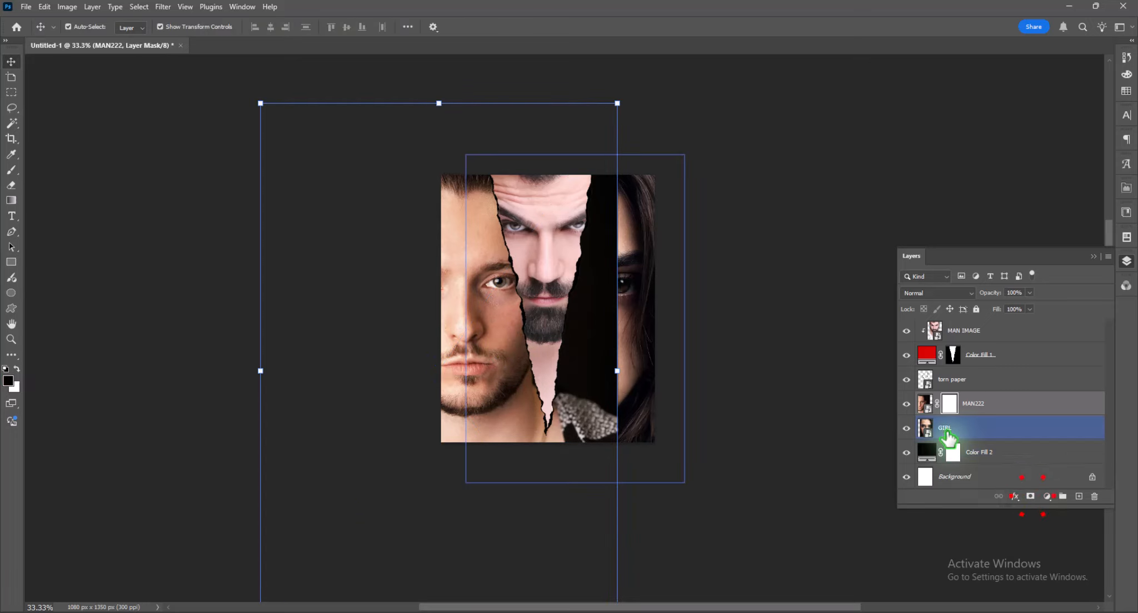
click(948, 429)
click(1031, 496)
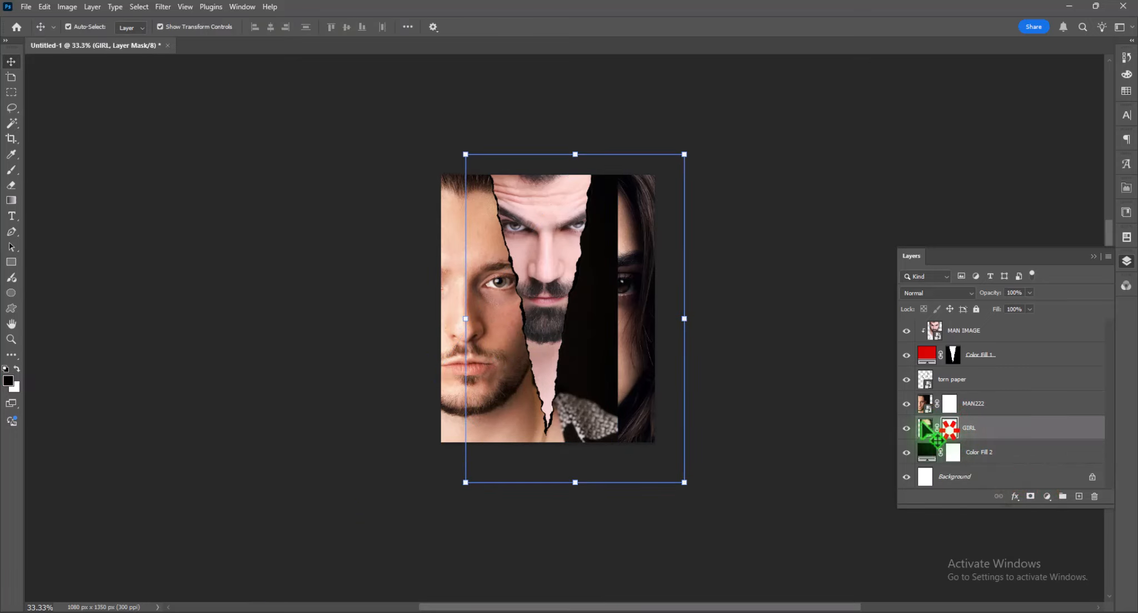
- Paint black on both masks with a soft 500 px brush, hiding MAN222 right of the tear and fading both faces' lower parts
click(11, 170)
click(438, 170)
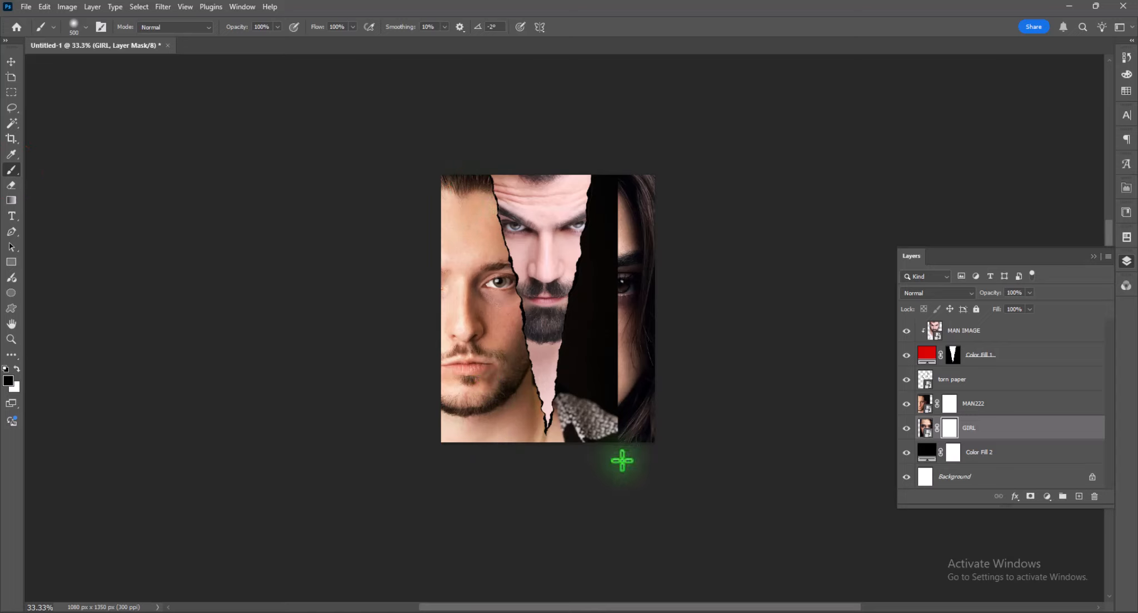
click(610, 414)
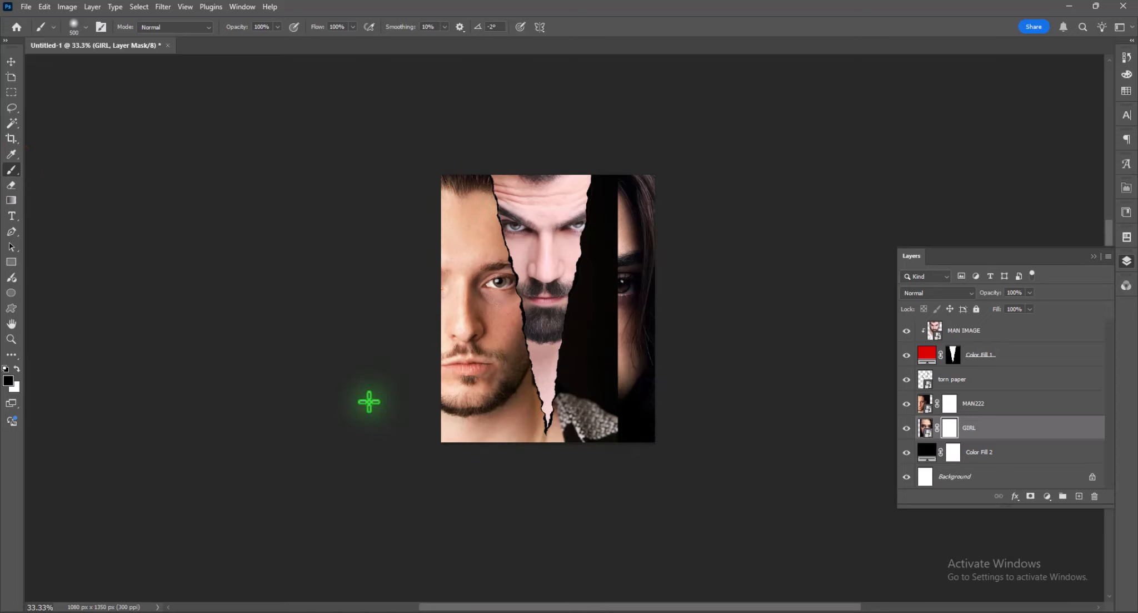
click(949, 403)
mouse_move(602, 157)
mouse_down()
mouse_move(635, 466)
mouse_move(588, 213)
mouse_move(572, 442)
mouse_move(400, 464)
mouse_move(400, 418)
mouse_move(800, 456)
mouse_up()
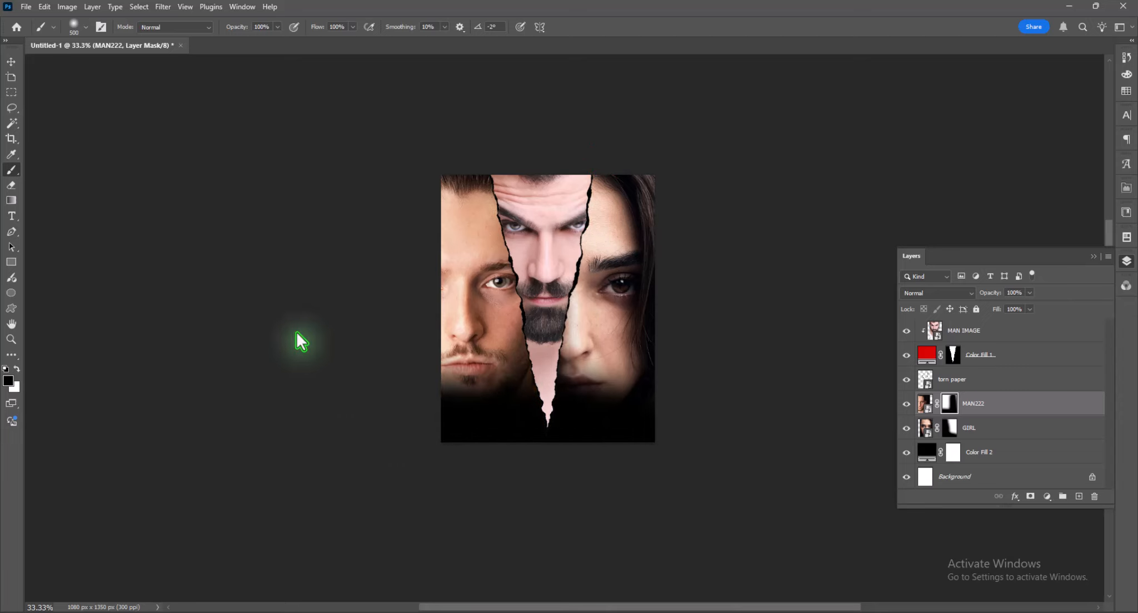
- Move the GIRL and MAN222 portraits slightly upward so their eyes line up on either side of the tear
click(11, 61)
click(716, 402)
click(653, 317)
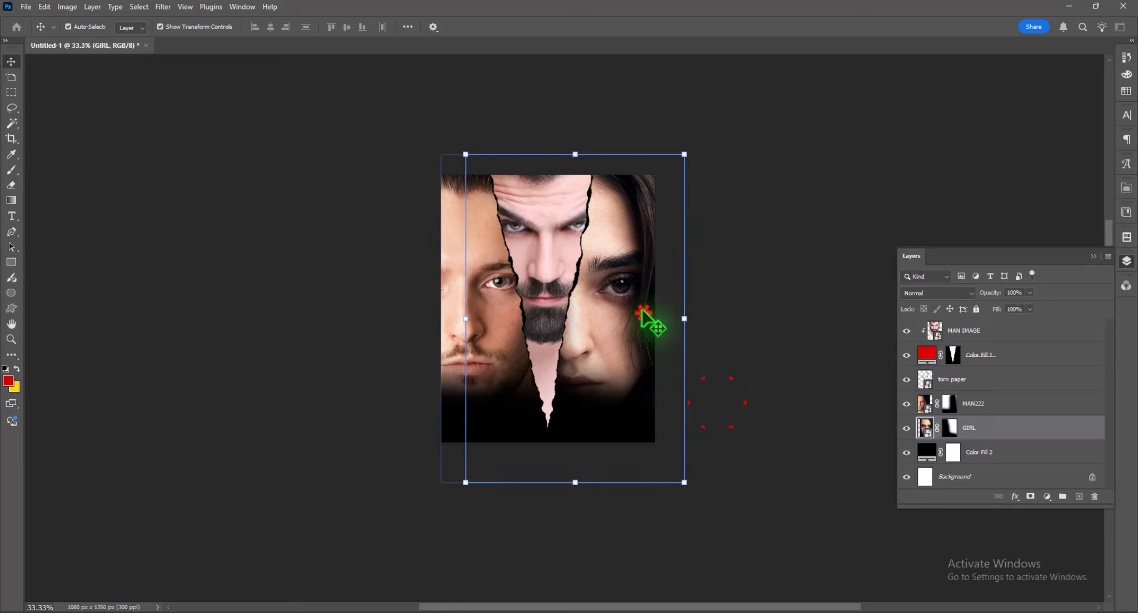
drag(637, 239, 640, 221)
drag(461, 328, 493, 334)
click(633, 309)
key(Escape)
click(751, 336)
drag(638, 300, 639, 313)
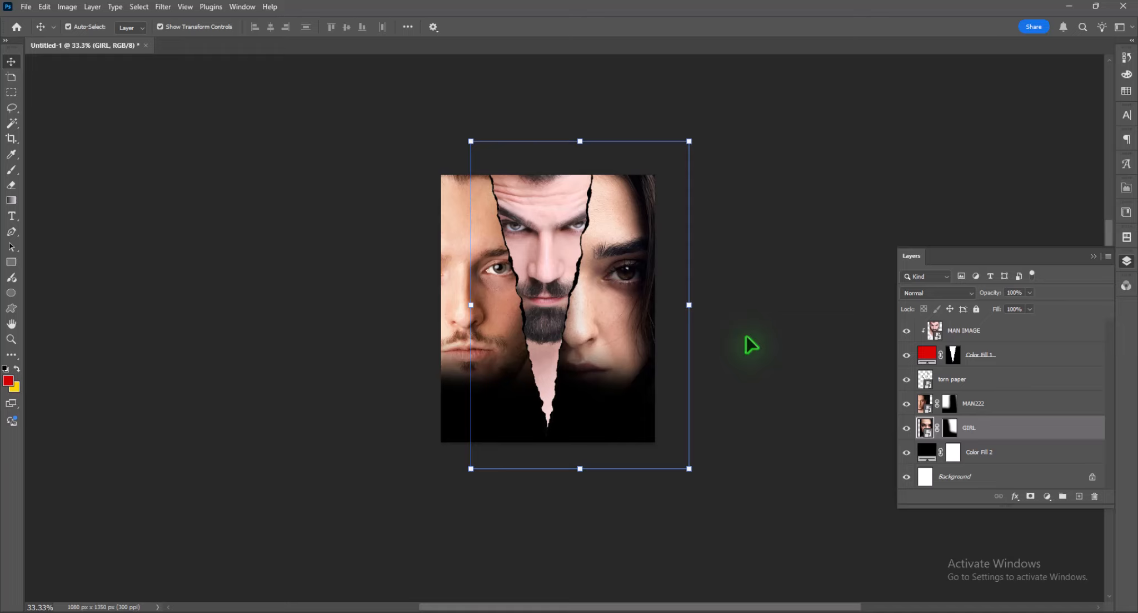
- Add a red (#d20000) Solid Color fill layer above MAN IMAGE and clip it to the layers below
click(995, 331)
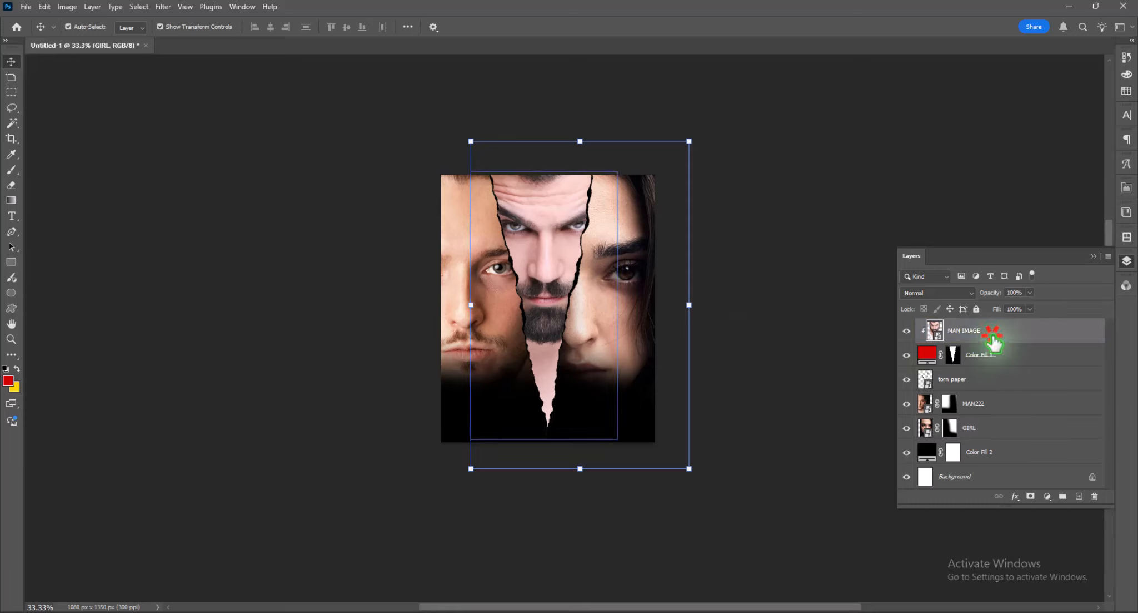
click(1048, 495)
click(1069, 289)
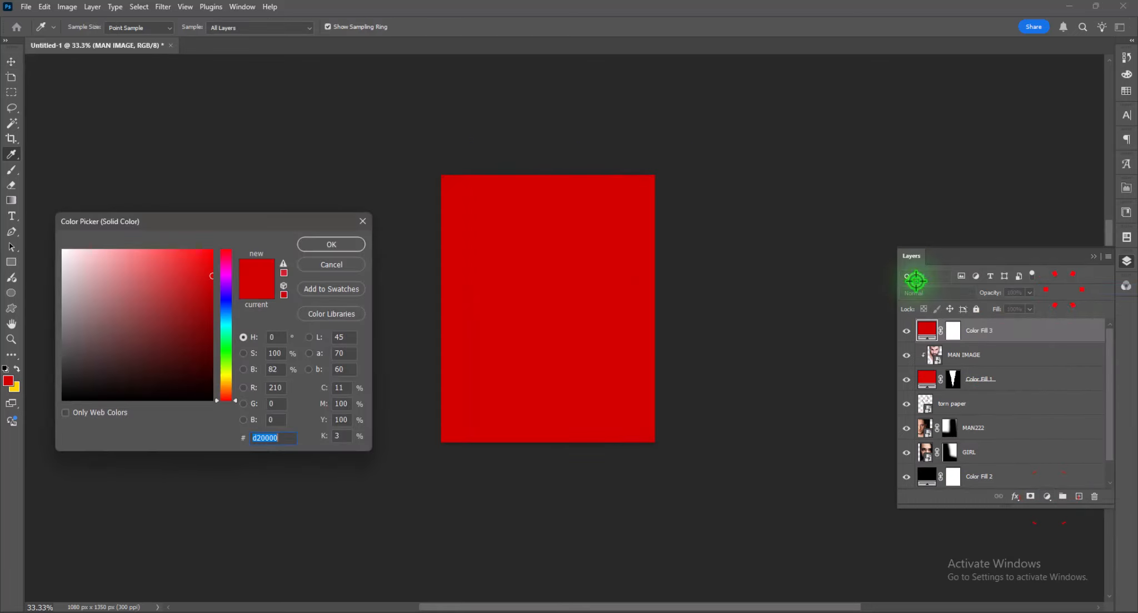
click(321, 246)
drag(1017, 330, 1017, 350)
alt+click(1015, 343)
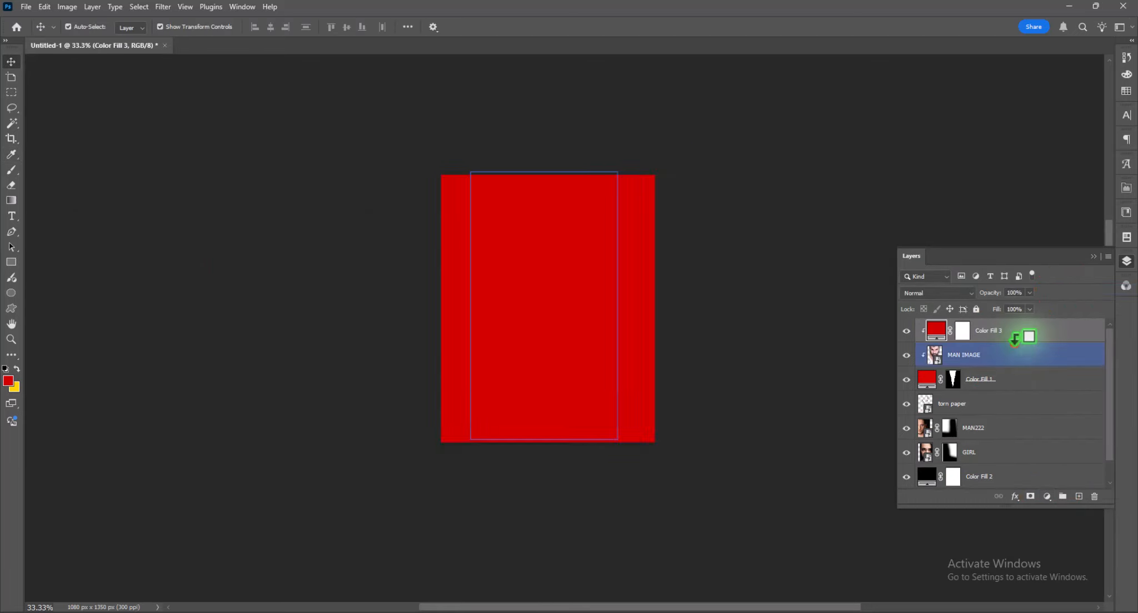
- Set the clipped red fill layer's blend mode to Linear Burn and lower its fill
click(949, 293)
click(927, 347)
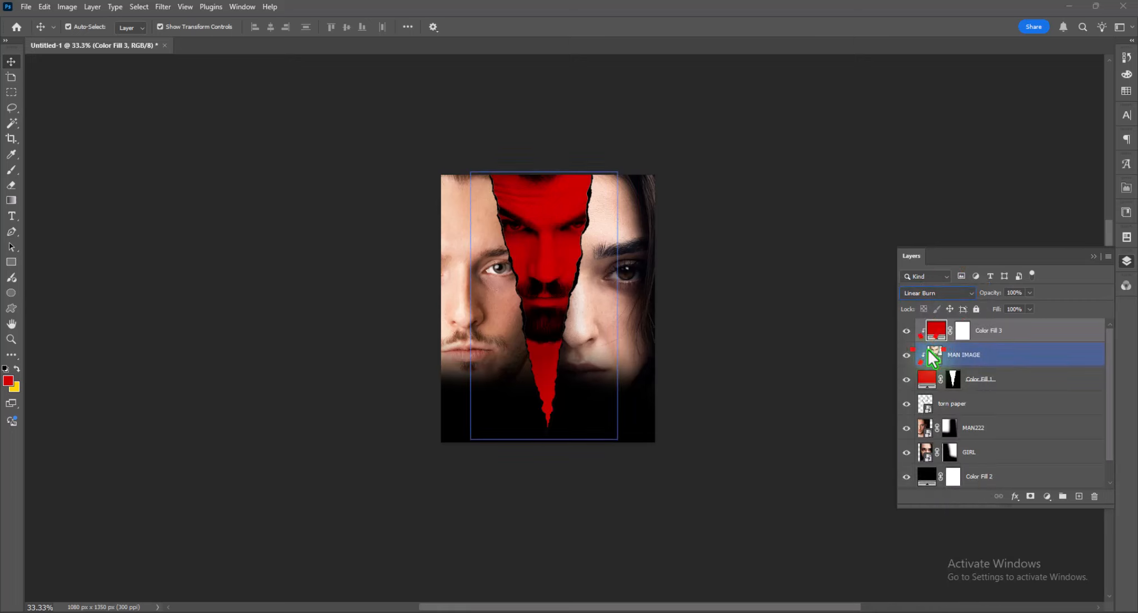
drag(1021, 305, 1019, 304)
- Apply a Black & White adjustment to MAN222 with Reds -28, Yellows -32, Greens 0, Cyans 4, Blues -15 and Magentas 8
click(989, 430)
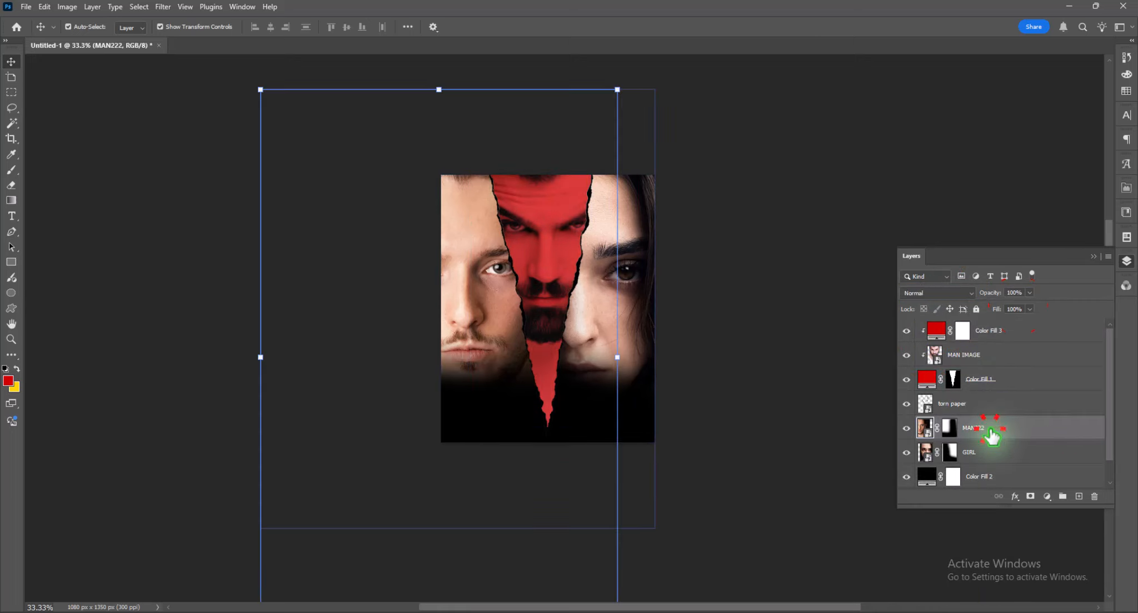
click(67, 7)
mouse_move(106, 39)
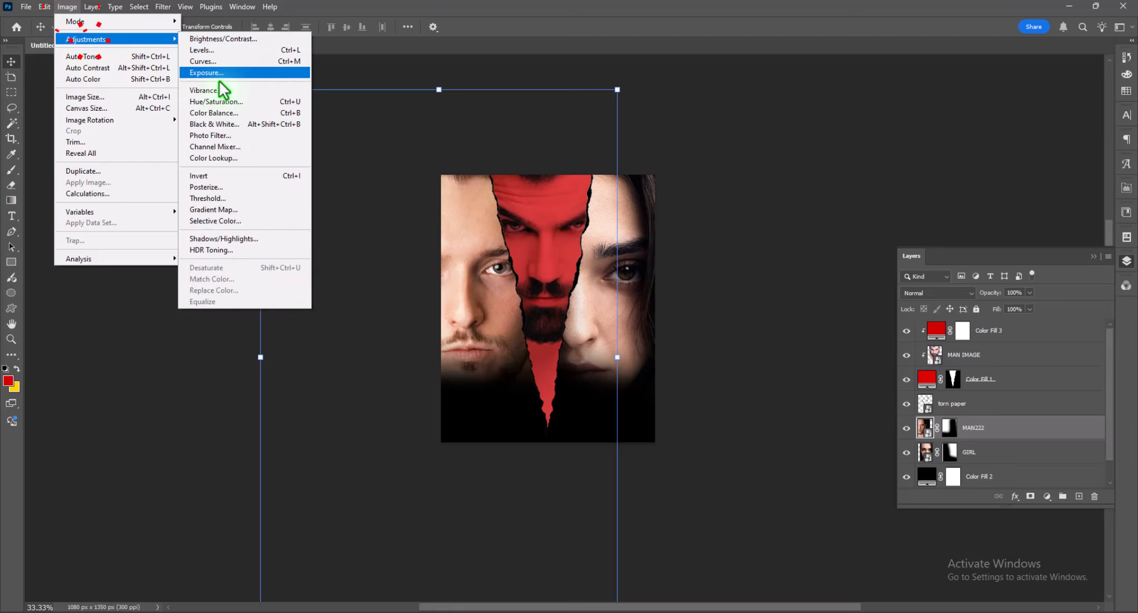
click(229, 122)
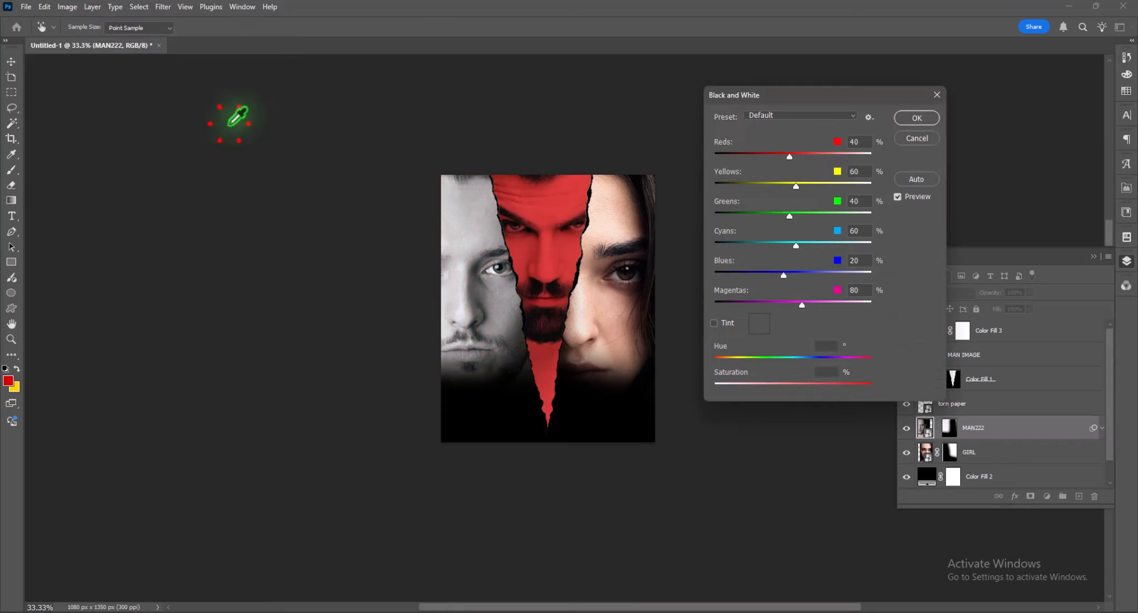
drag(781, 155, 763, 152)
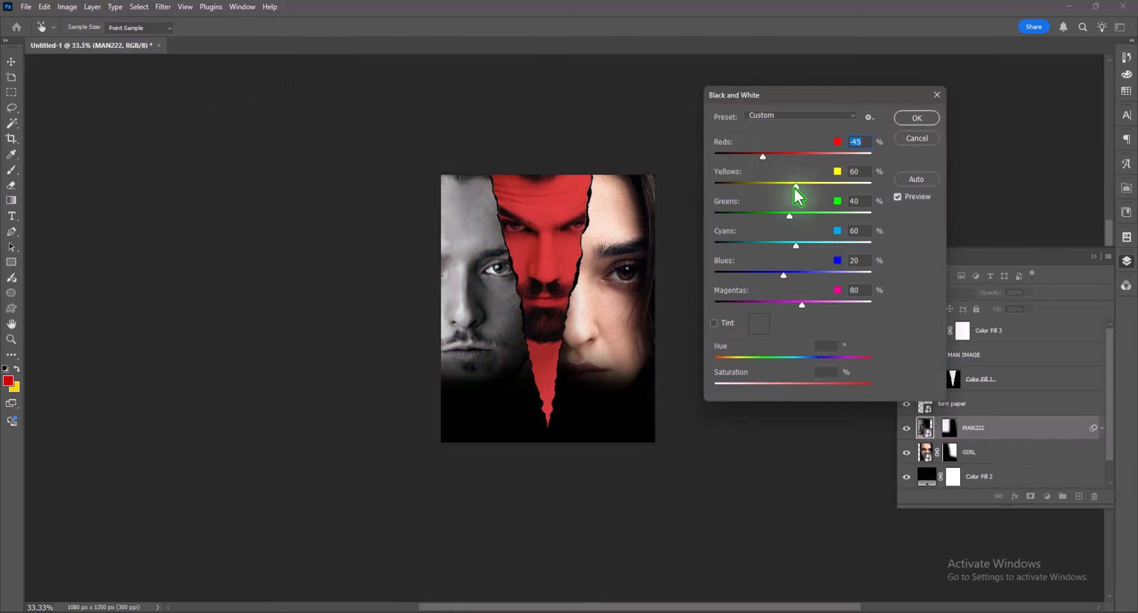
drag(795, 186, 768, 159)
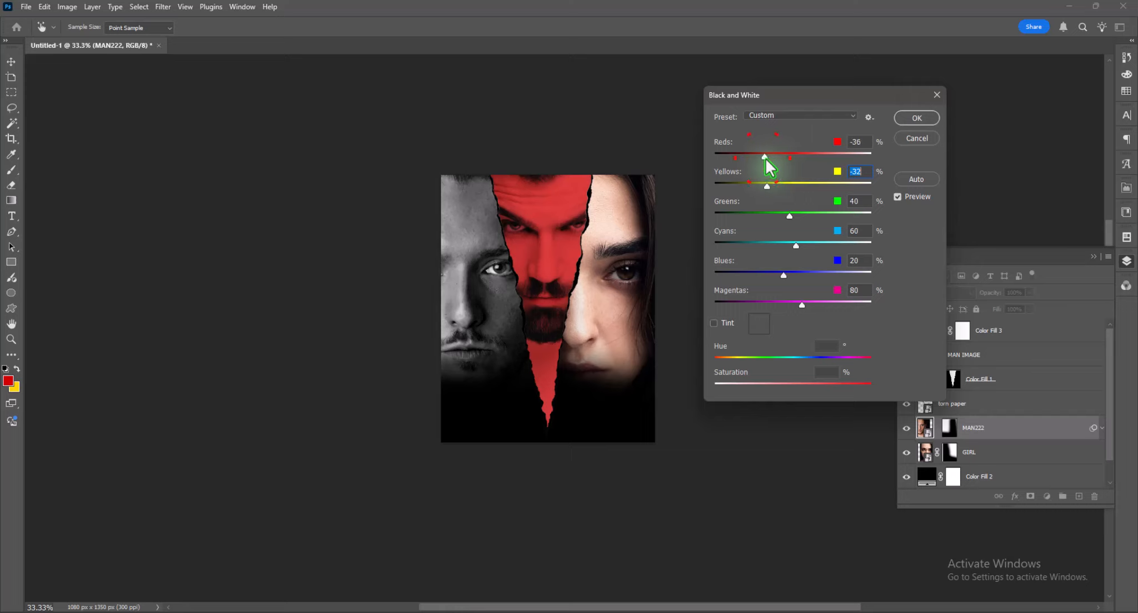
click(777, 216)
click(777, 243)
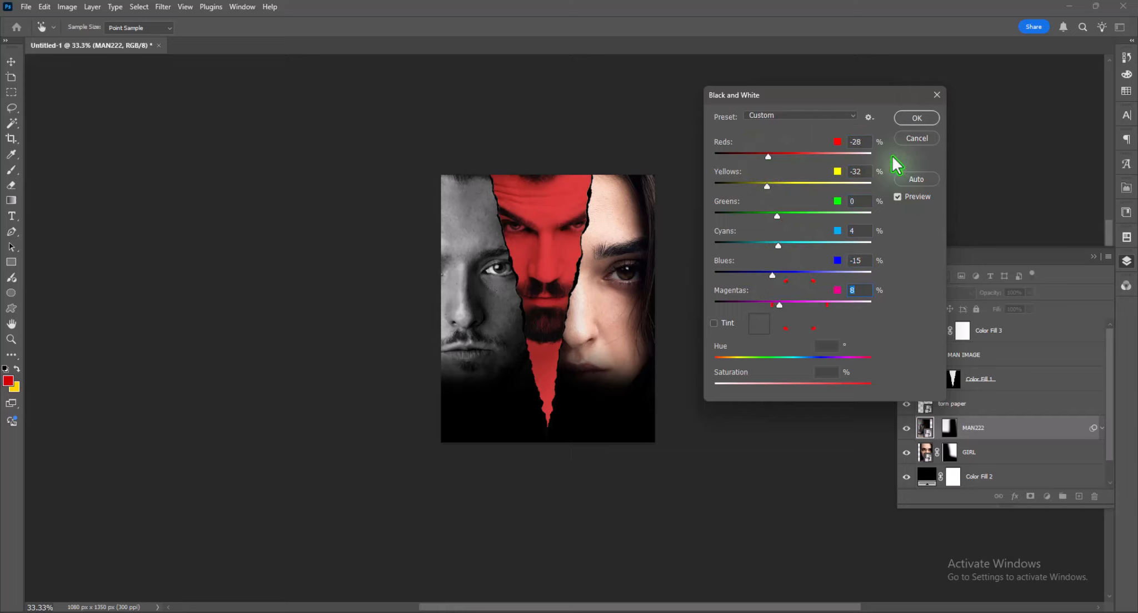
click(917, 118)
- Copy the Black & White smart filter from MAN222 onto the GIRL layer
scroll(1004, 442, down, 2)
click(995, 407)
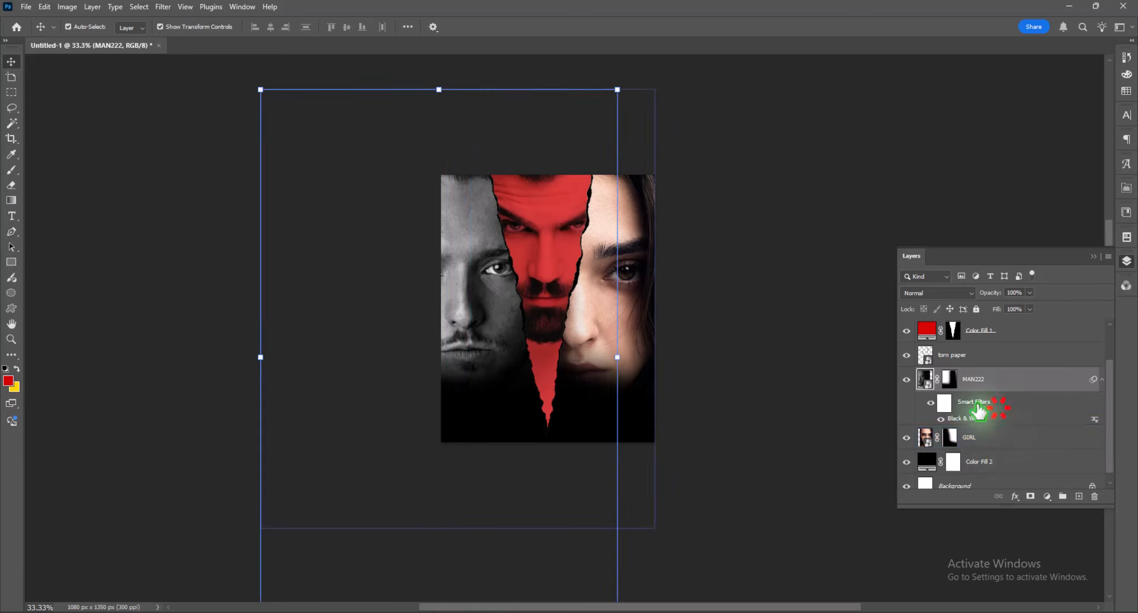
drag(971, 409, 974, 437)
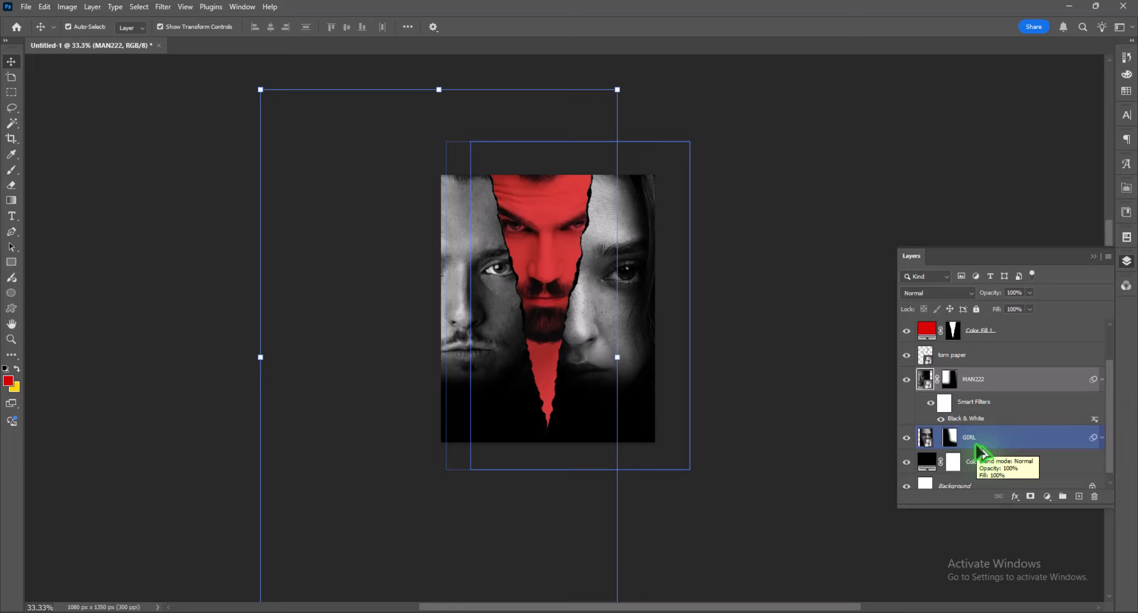
- Add the title text "THE FINAL HOUR" above Color Fill 3, across the lower part of the poster
scroll(982, 453, up, 1)
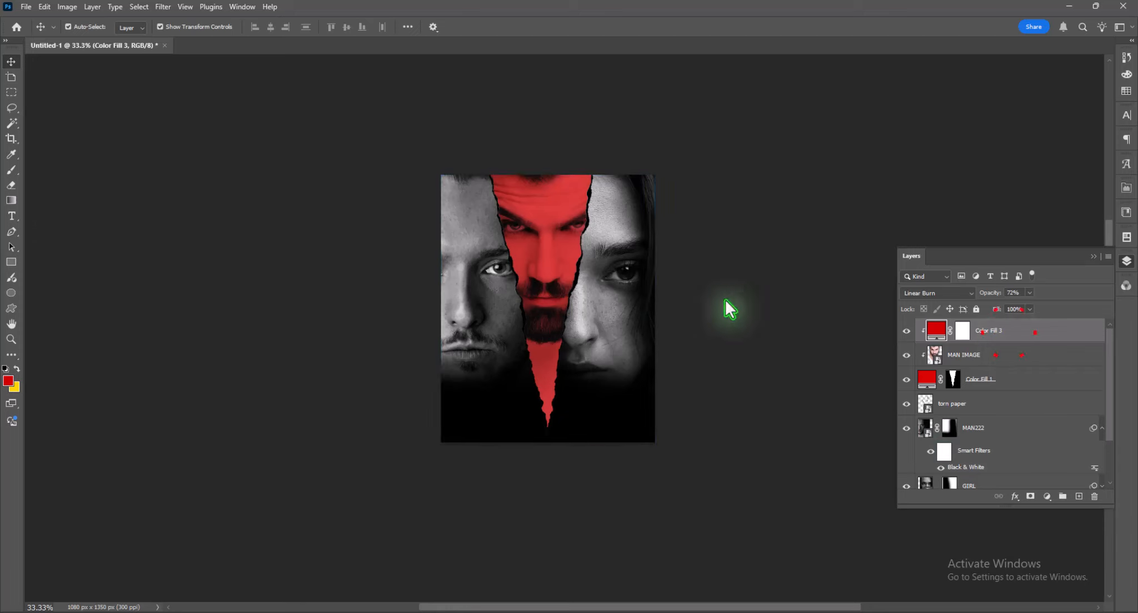
click(11, 215)
click(478, 380)
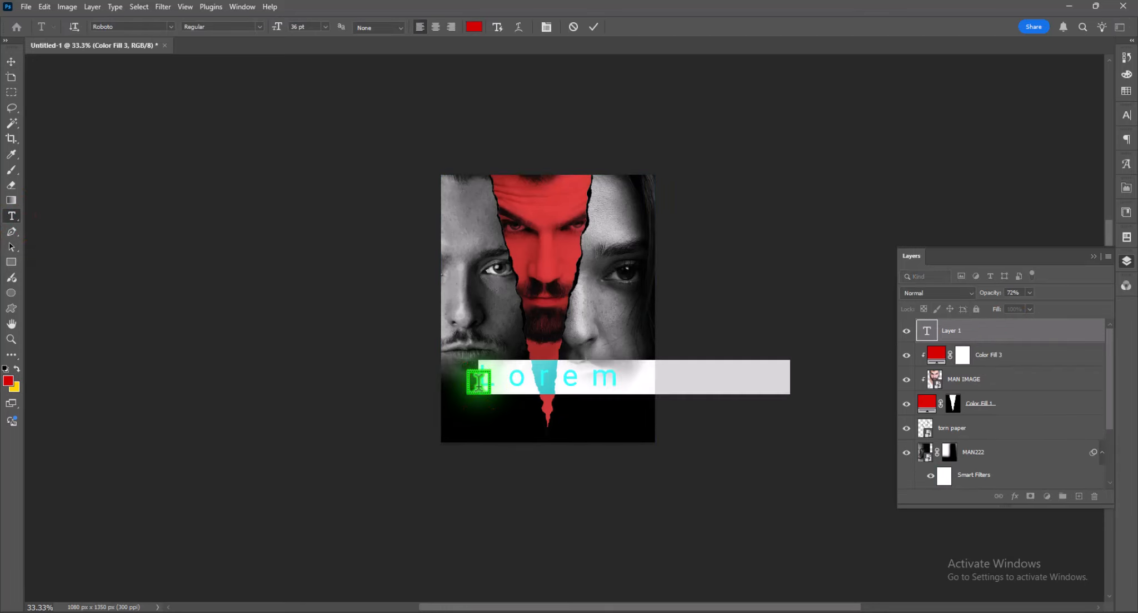
click(478, 379)
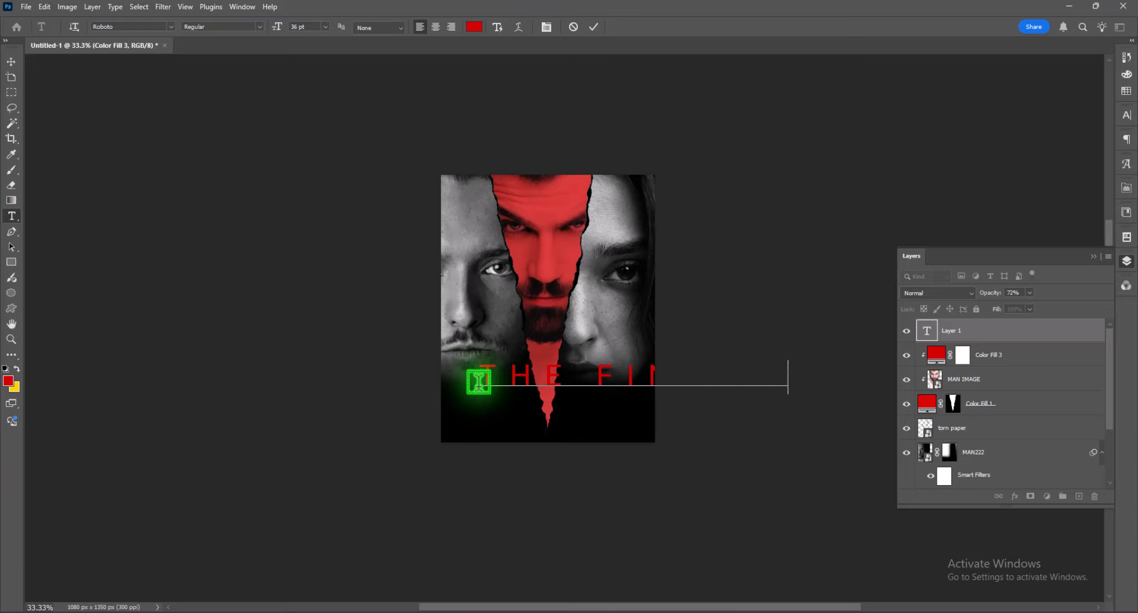
- Set the whole title's color to white and its tracking to 0
key(ctrl+a)
click(1127, 115)
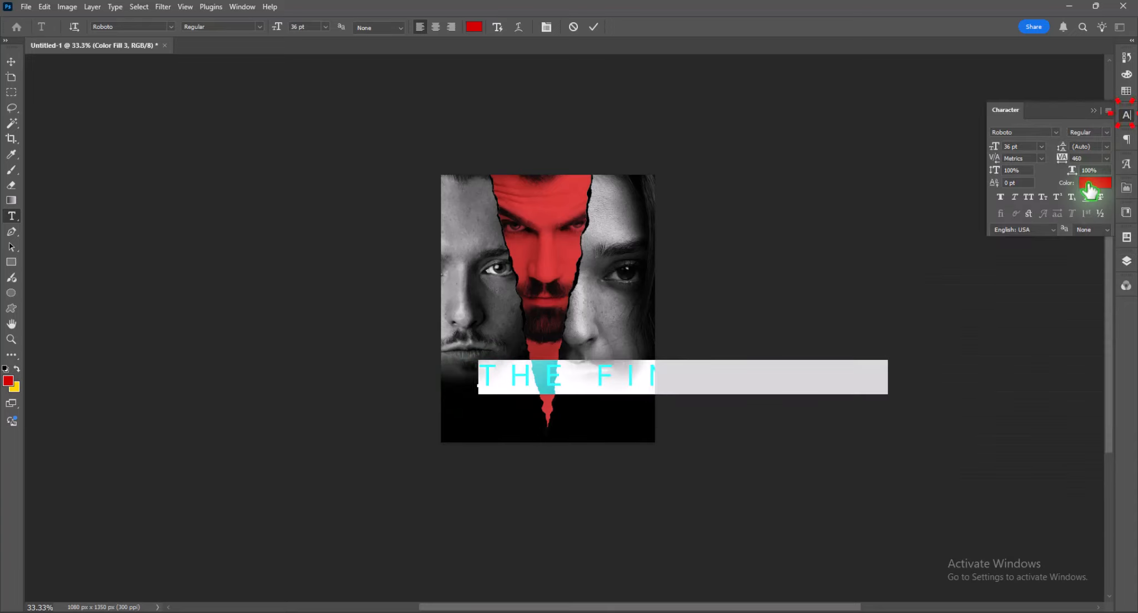
click(1094, 183)
drag(94, 267, 39, 246)
click(328, 243)
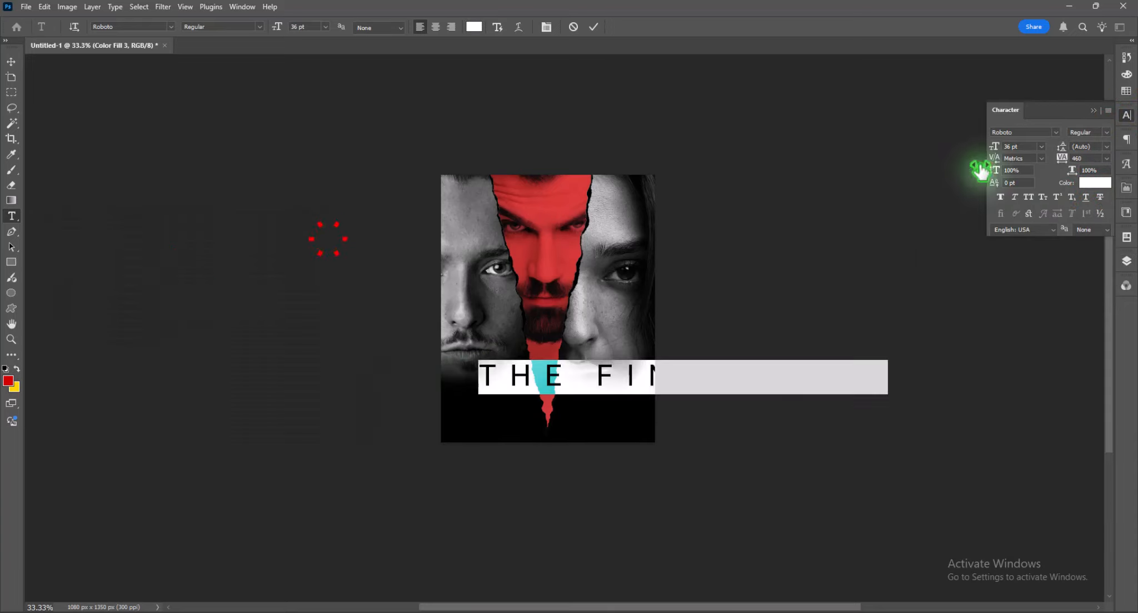
mouse_move(1063, 158)
mouse_down()
mouse_move(1030, 158)
mouse_move(1048, 155)
mouse_up()
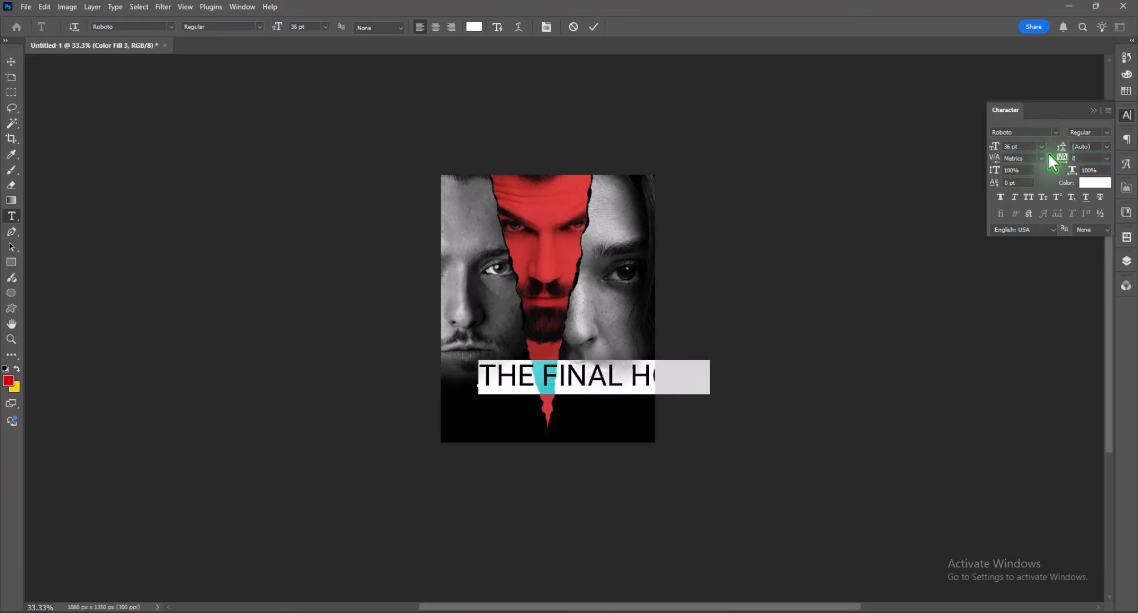
click(12, 61)
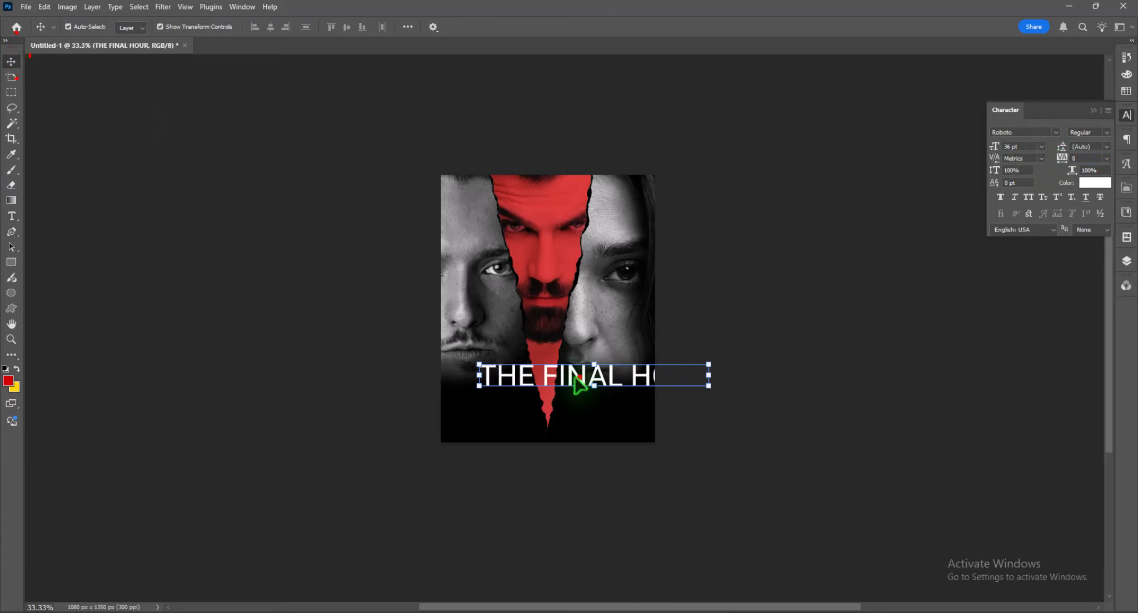
- Set the title's font size to 25 pt and move it to the poster's horizontal center over the tear's lower part
drag(584, 381, 573, 364)
click(1028, 148)
scroll(1028, 148, down, 11)
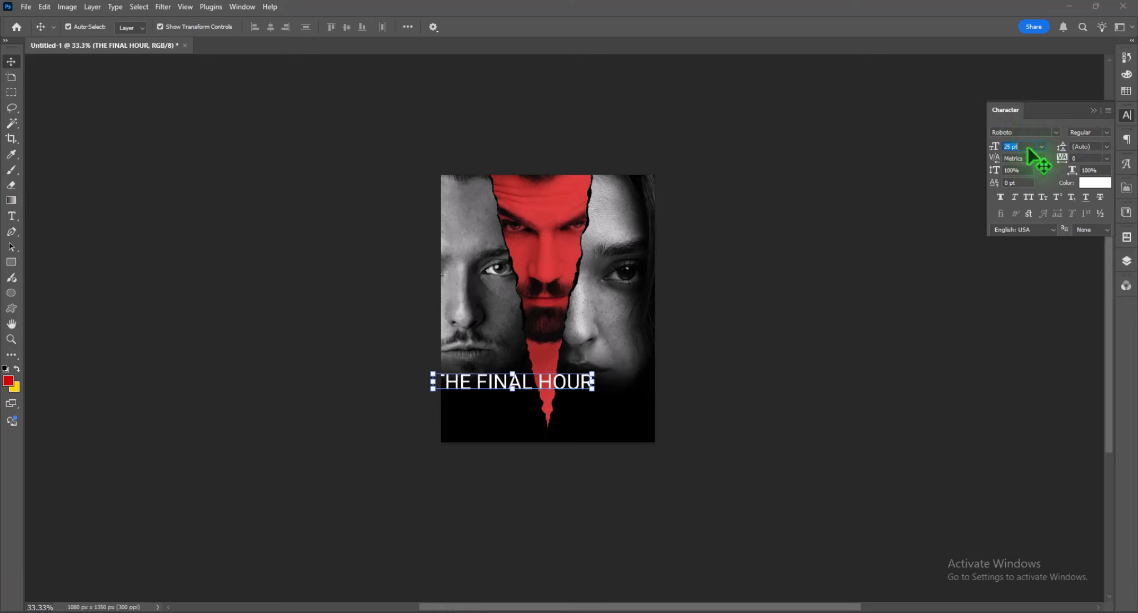
click(11, 62)
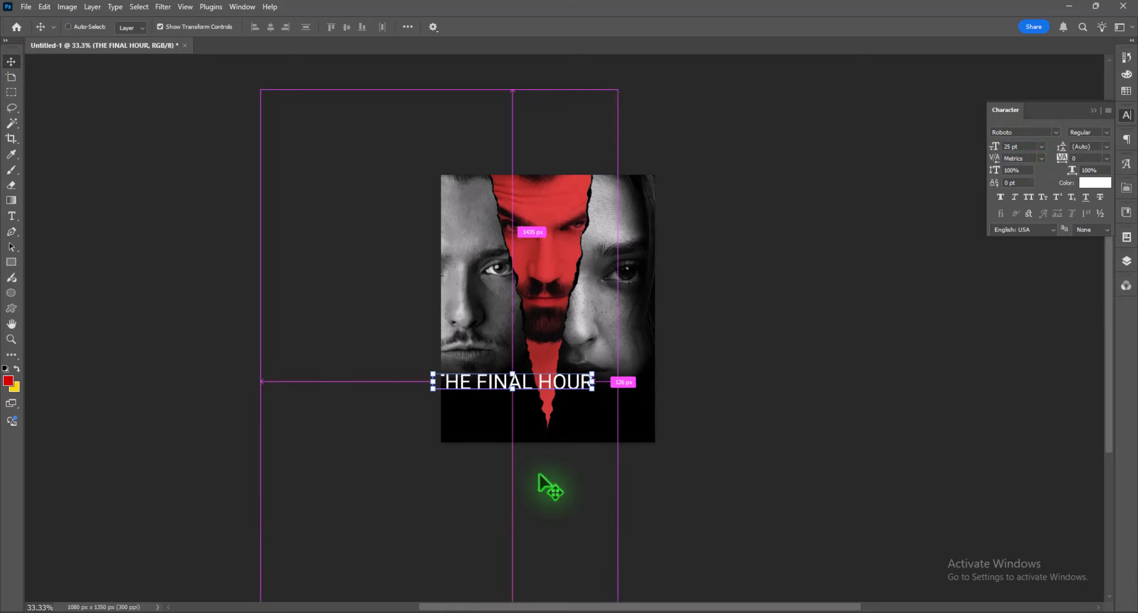
click(828, 412)
drag(551, 385, 584, 392)
key(ctrl+plus)
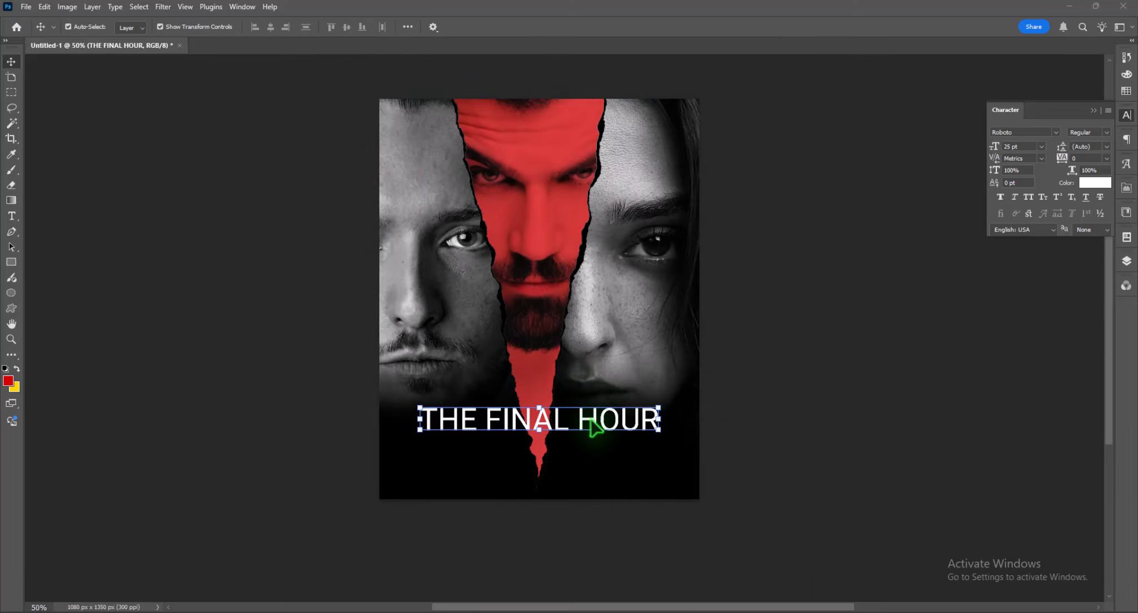
- Scale the title to 84.79% and place it slightly higher, centered over the tear just below the beard
drag(592, 421, 624, 396)
drag(562, 380, 569, 385)
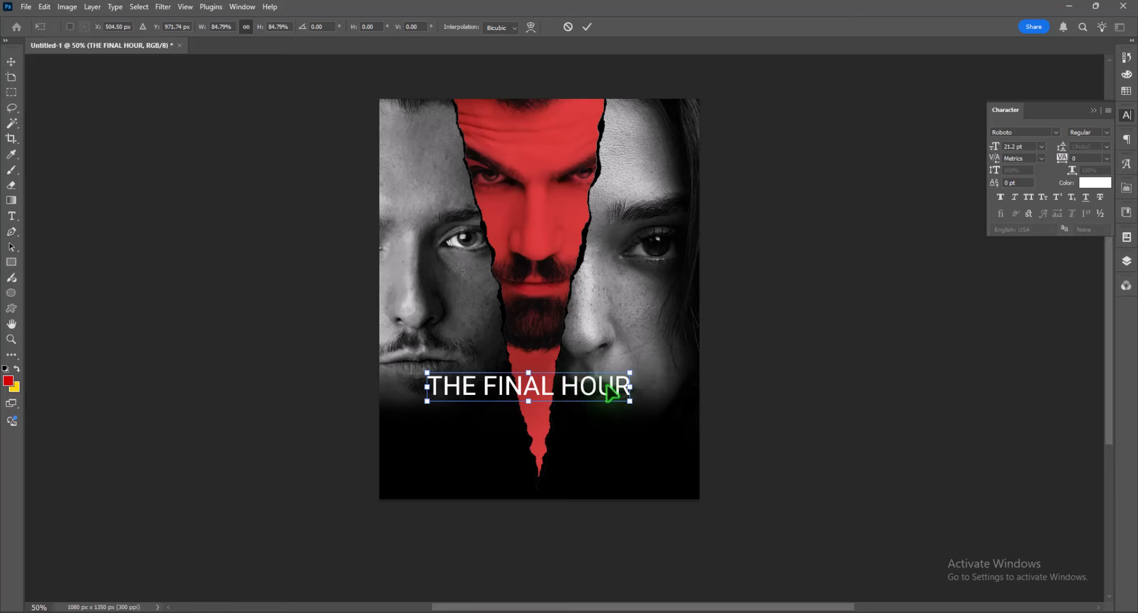
drag(564, 388, 570, 384)
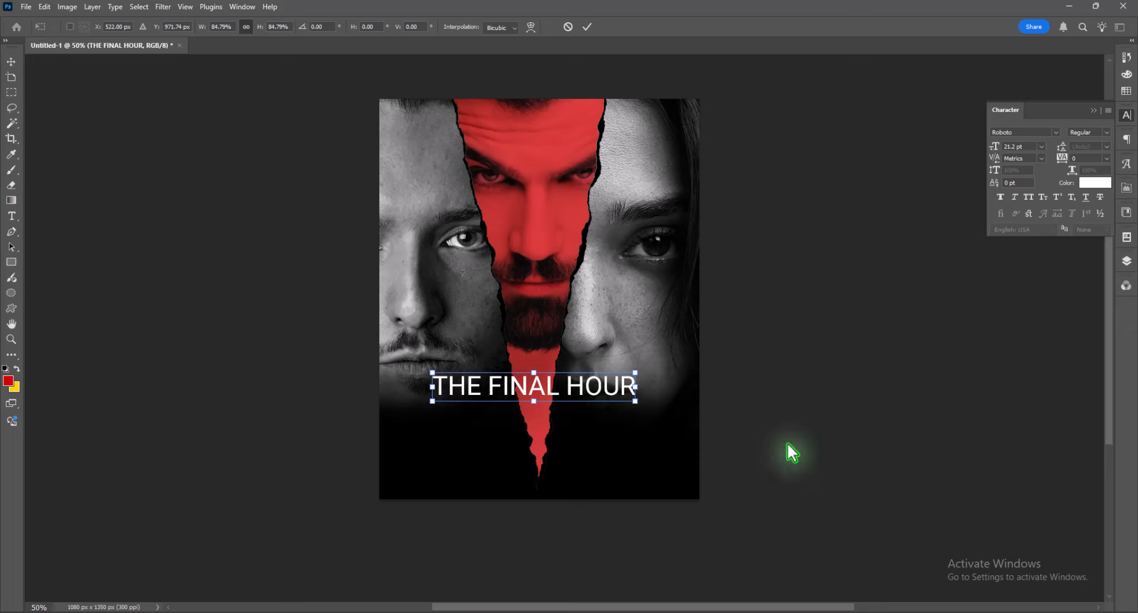
key(Return)
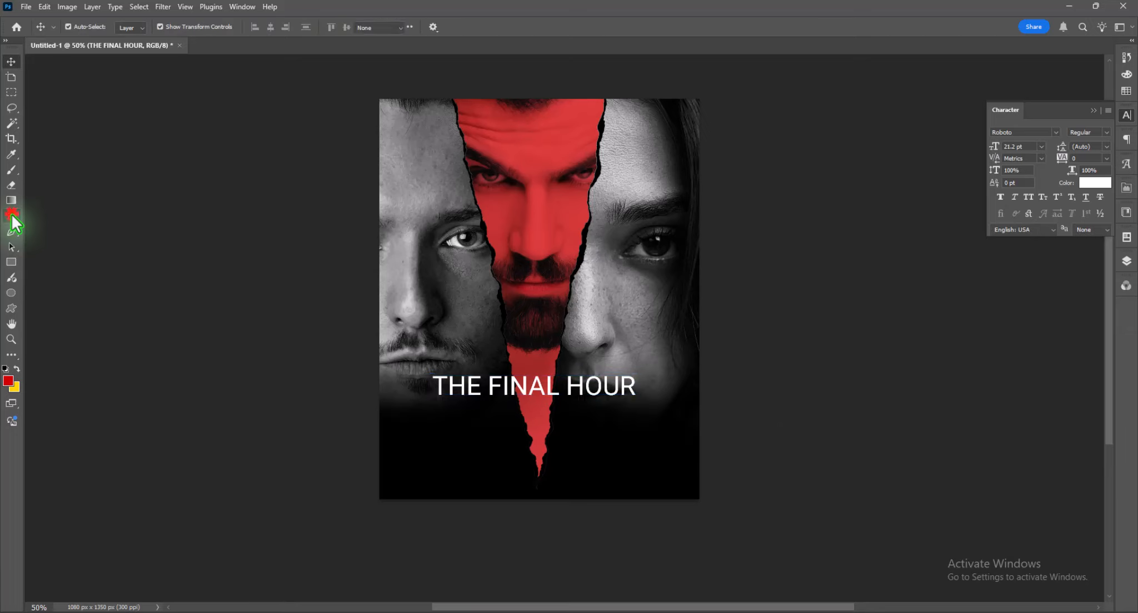
- Add the tagline "EVERY SILENCE HAS A SOUND" below the title at 8 pt
click(11, 216)
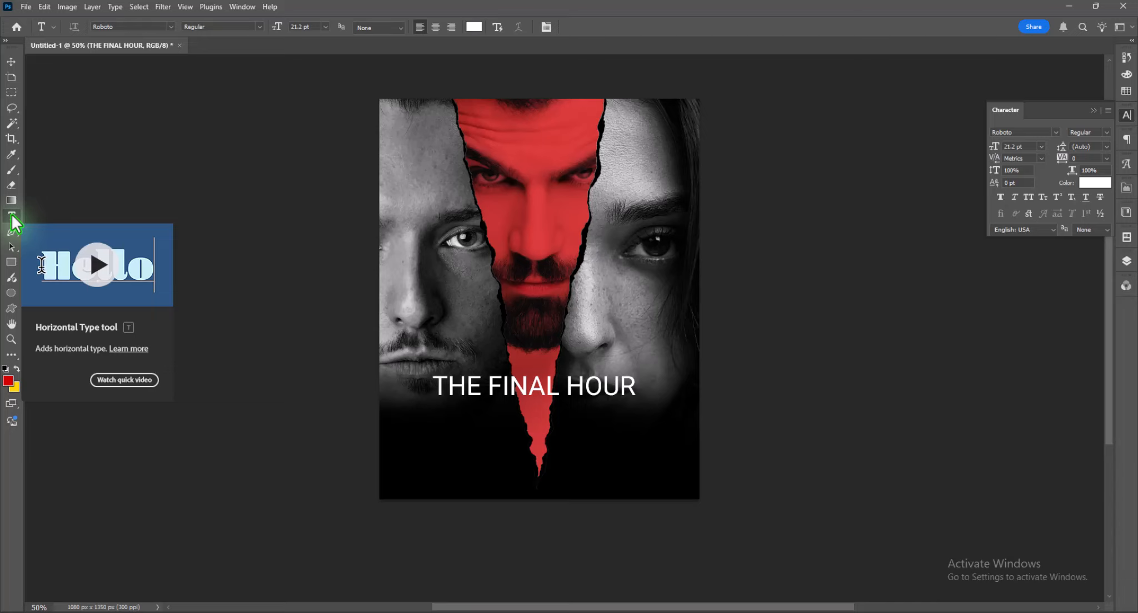
click(444, 416)
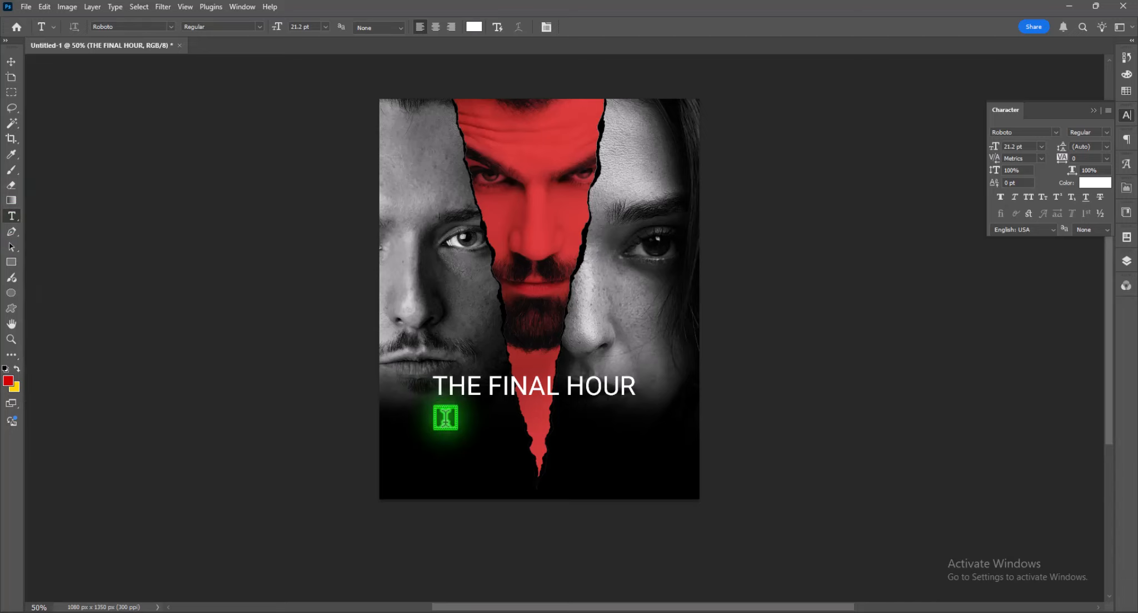
text(EVERY SILENCE HA)
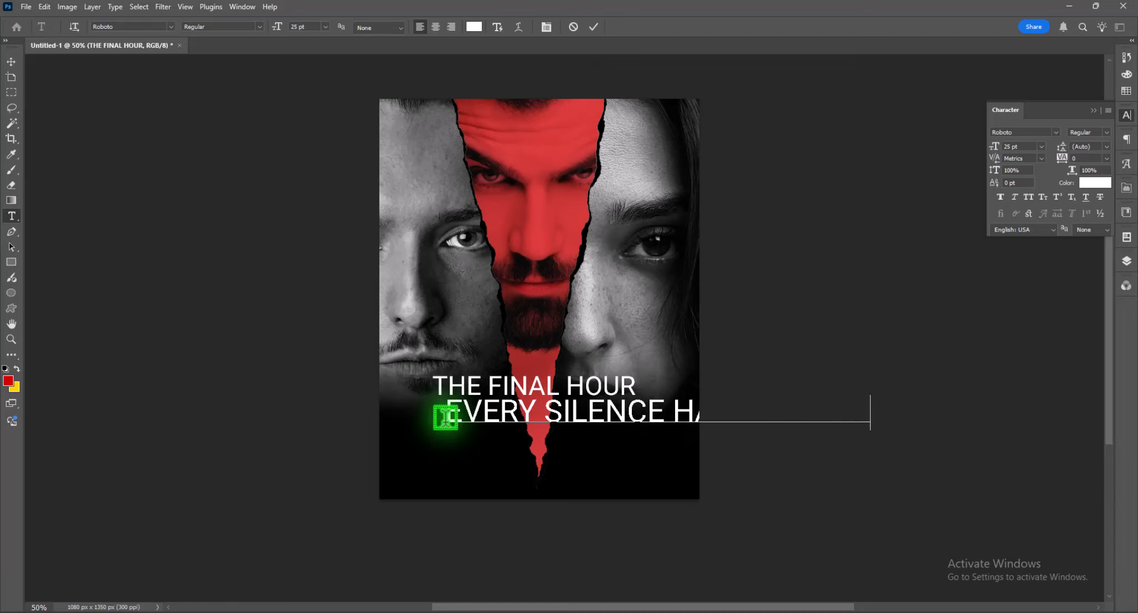
triple_click(445, 416)
click(1041, 146)
click(1025, 170)
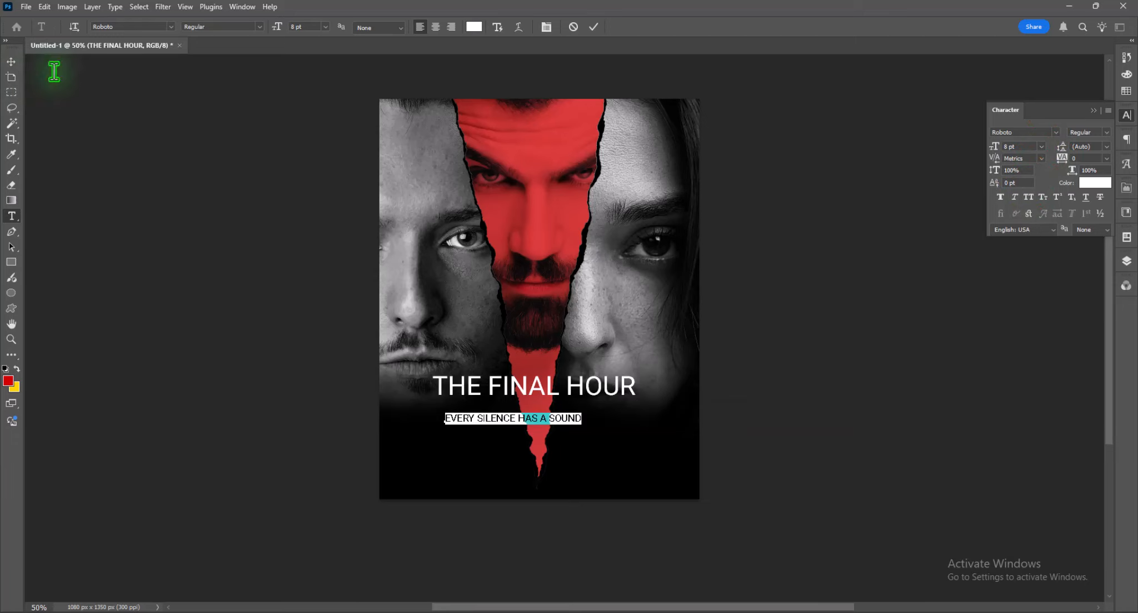
- Color the tagline bright red and move it directly beneath the title
click(1095, 182)
drag(178, 283, 218, 246)
click(328, 246)
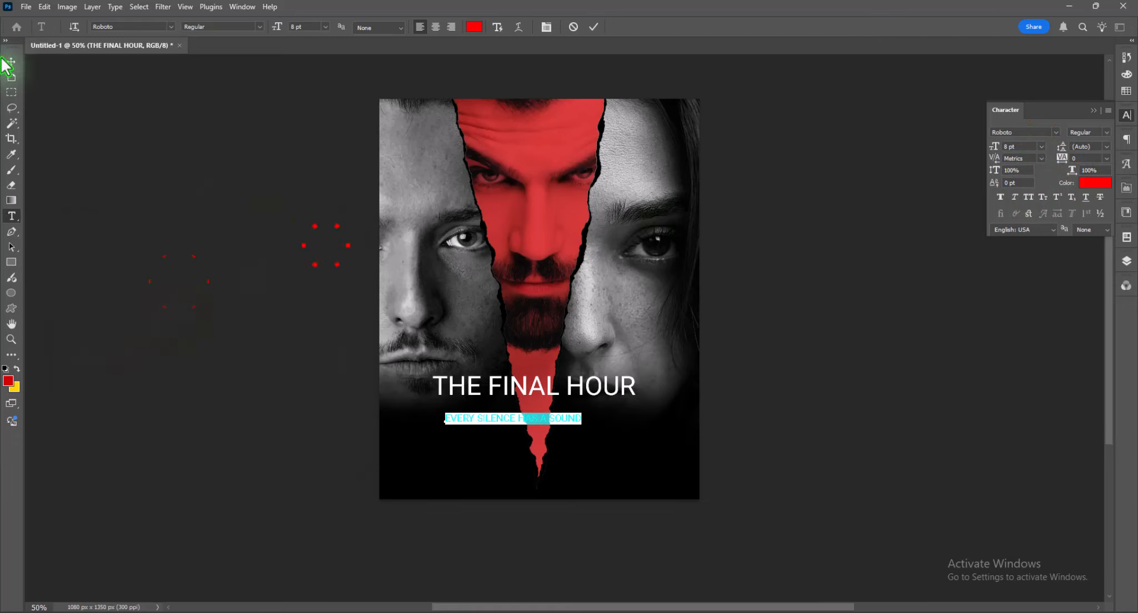
click(10, 64)
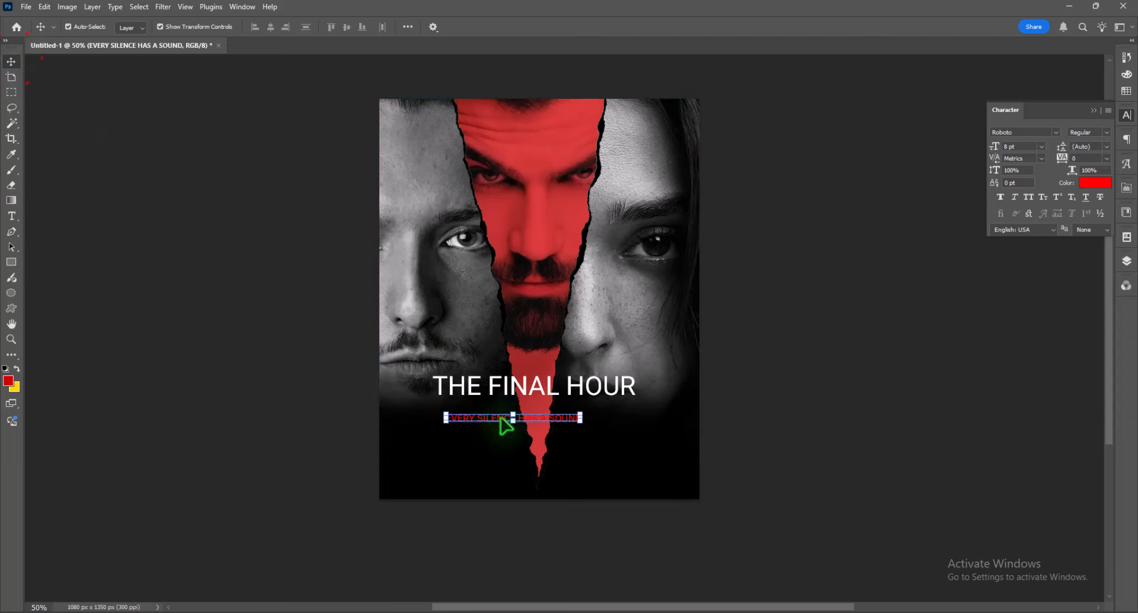
drag(502, 428, 503, 417)
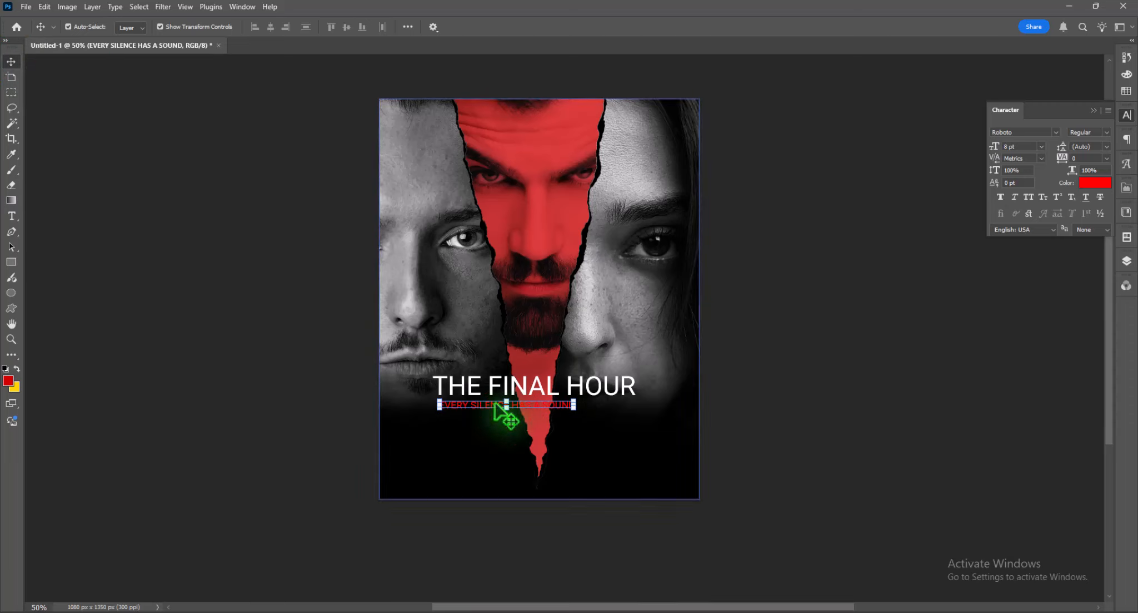
- Set the tagline's font size to 7 pt and its tracking to 380 so it spans the title's width
click(1032, 147)
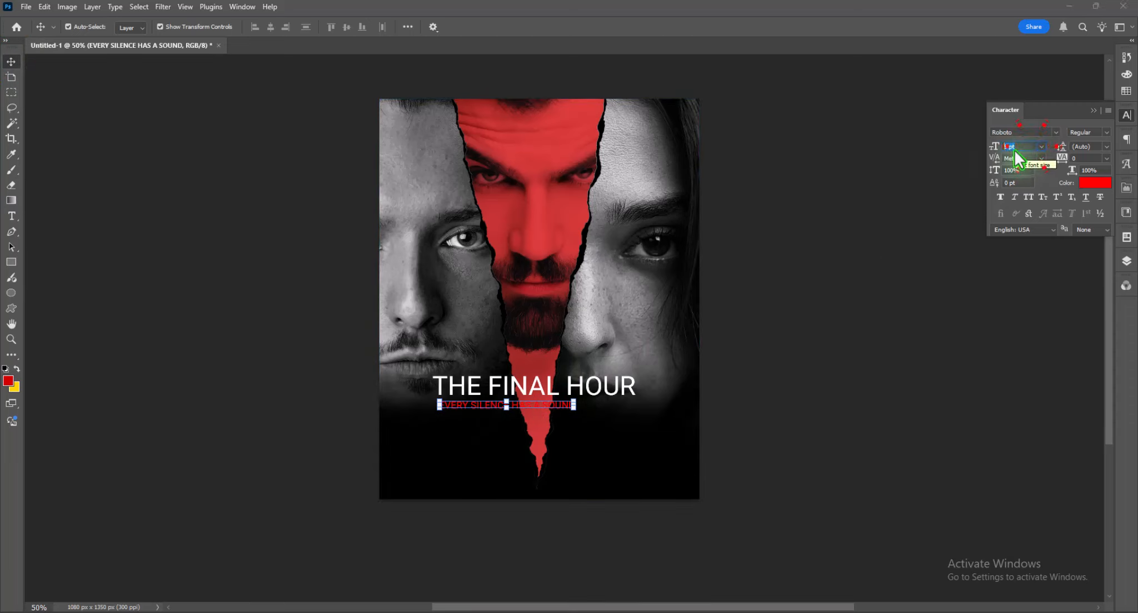
drag(1062, 159, 1076, 162)
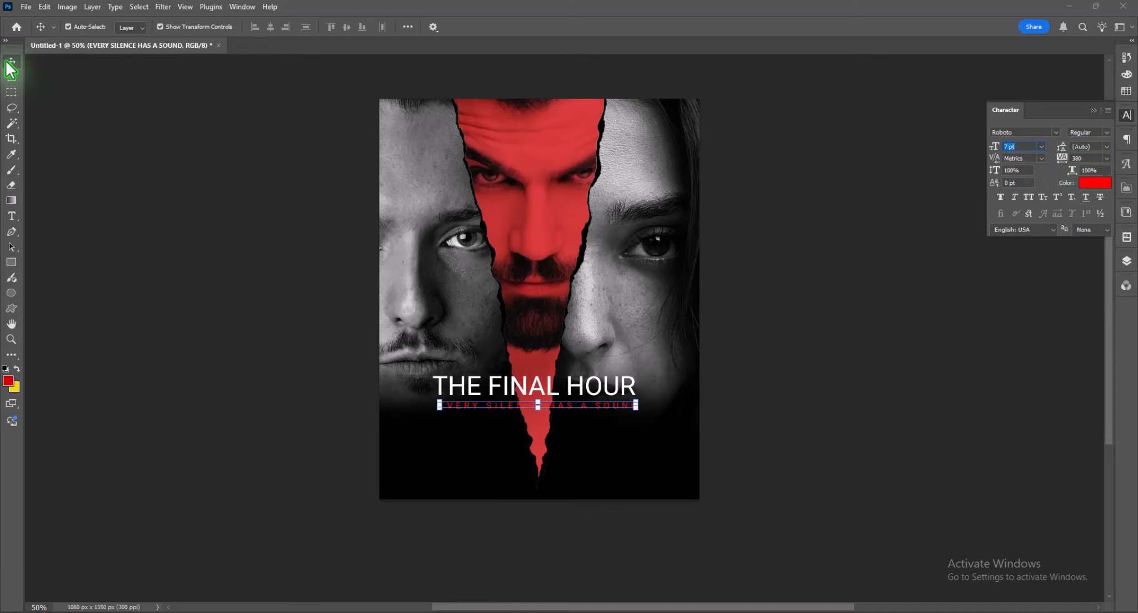
click(87, 201)
- Create a paragraph text box with Lorem ipsum placeholder text below the tagline and set its tracking to 25
scroll(88, 201, down, 1)
click(11, 215)
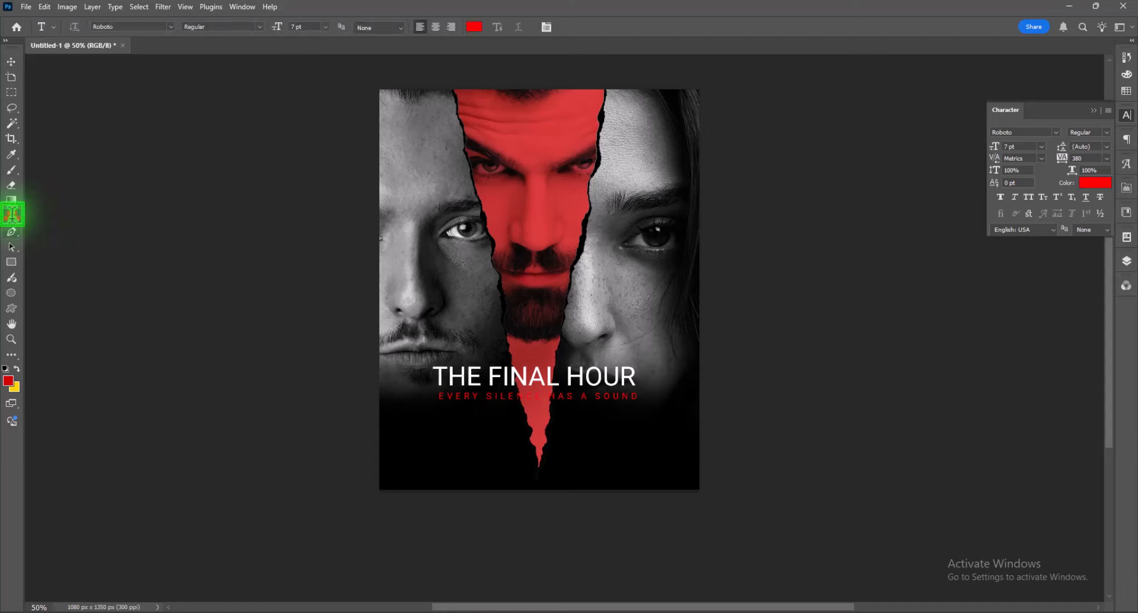
drag(418, 413, 636, 456)
click(1107, 158)
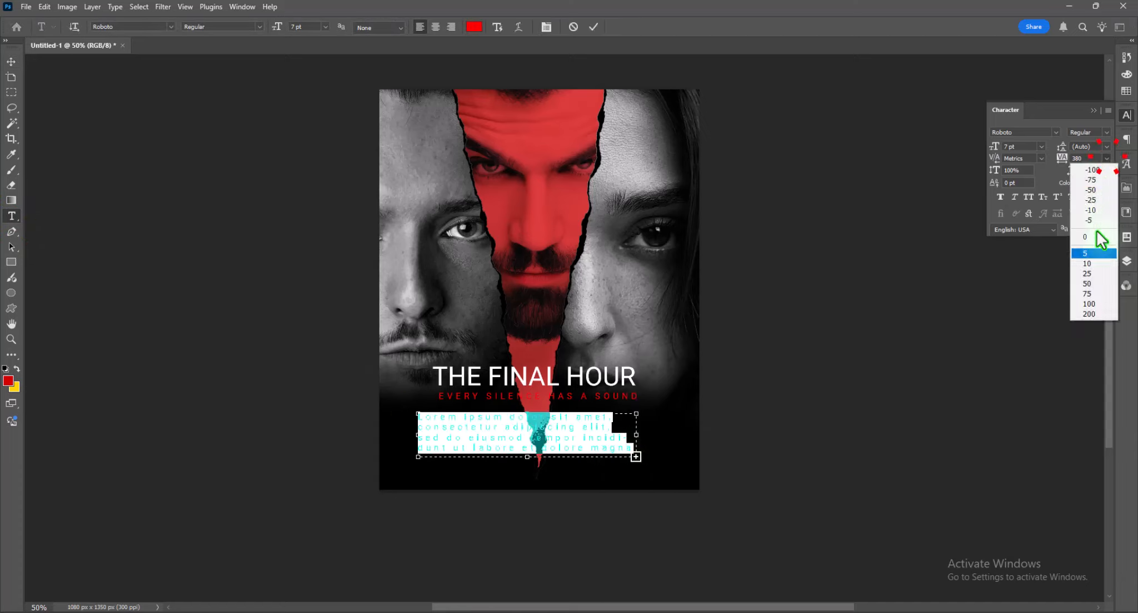
click(1089, 267)
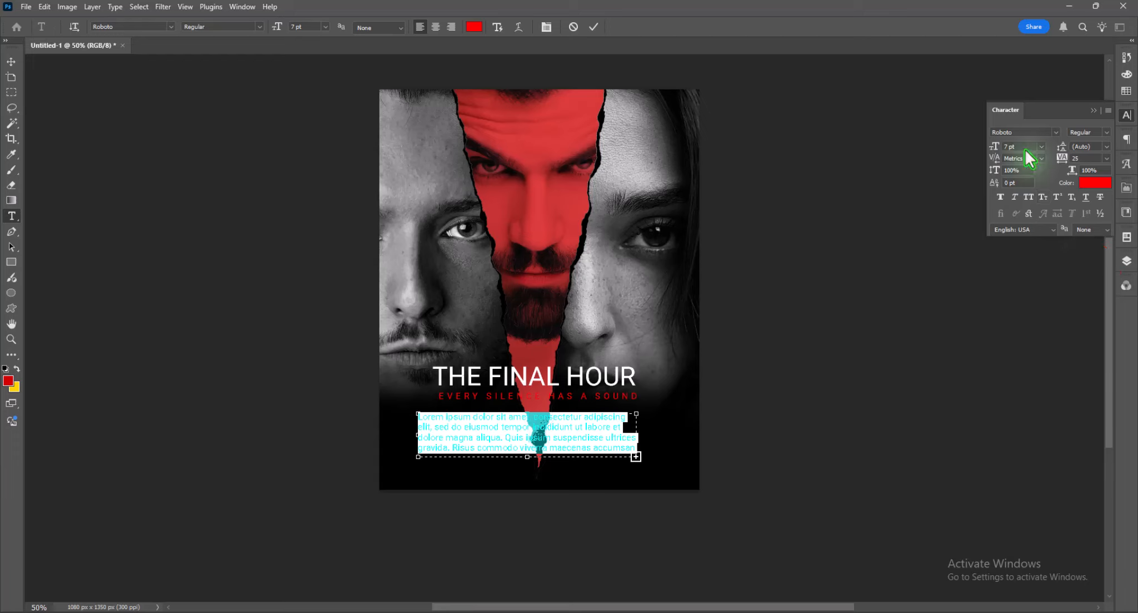
- Set the placeholder paragraph's font size to 6 pt and its color to white (#ffffff)
scroll(1026, 151, up, 1)
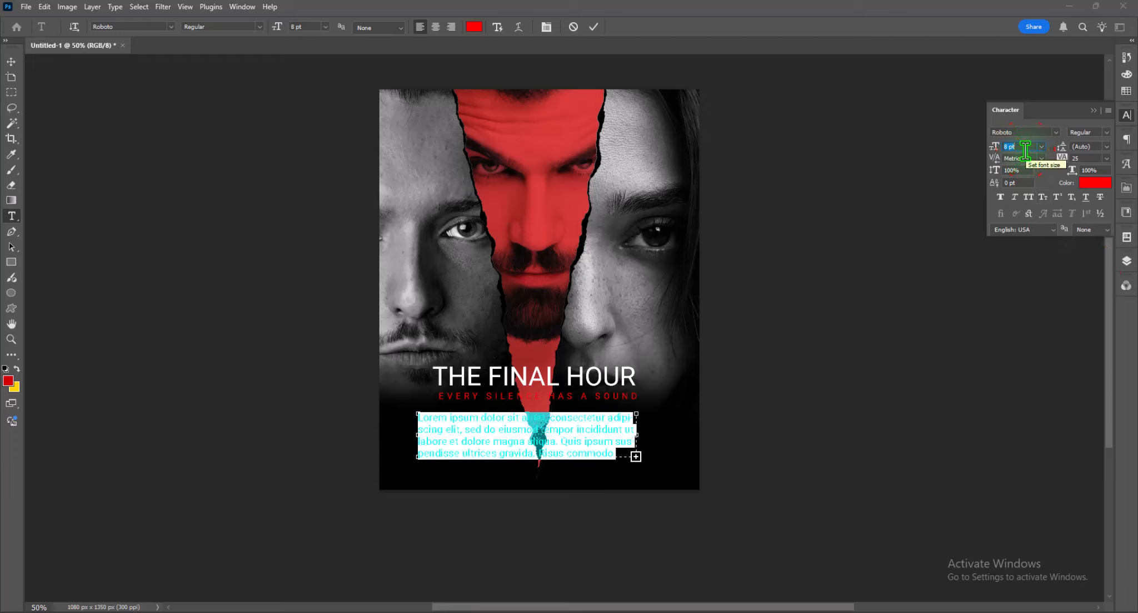
scroll(1026, 149, down, 2)
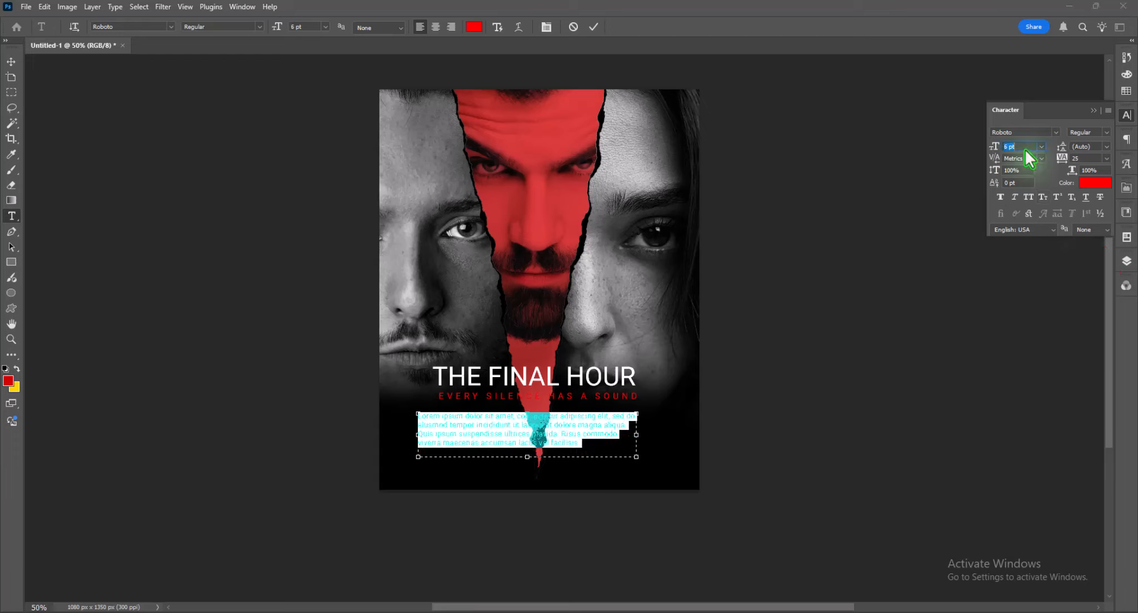
click(1095, 183)
drag(184, 280, 5, 233)
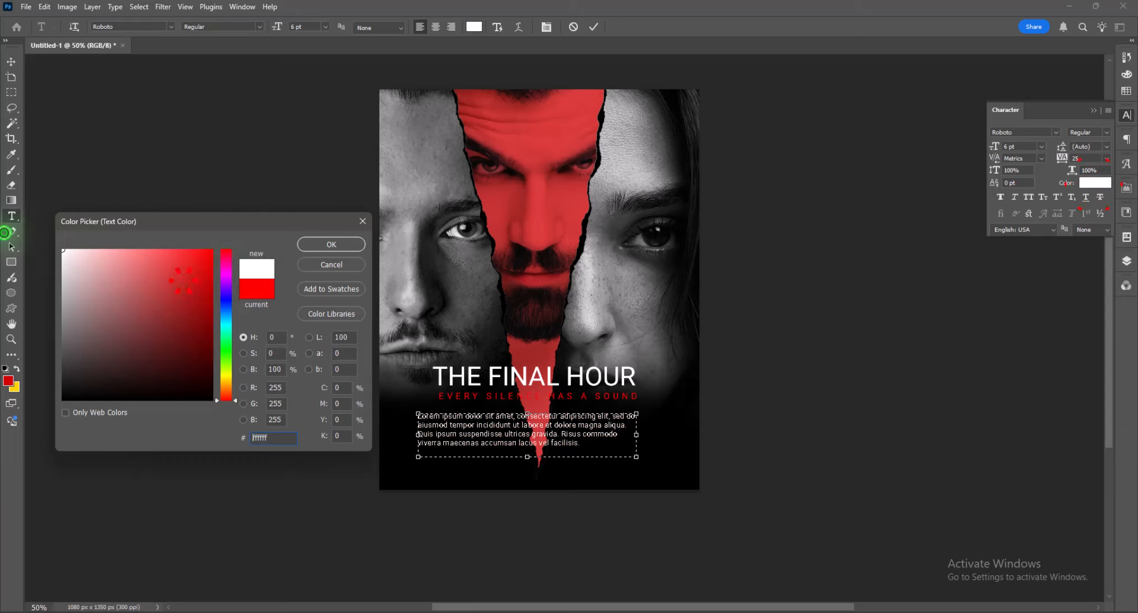
click(332, 244)
- Move the placeholder paragraph up so it sits directly beneath the tagline, then deselect it
click(11, 61)
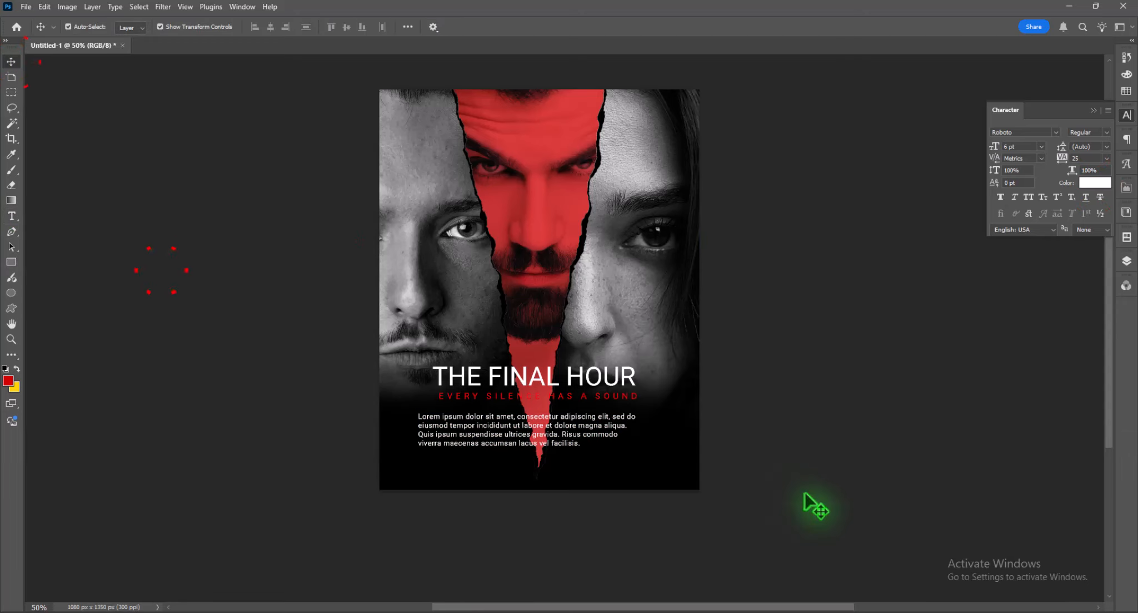
drag(588, 436, 594, 429)
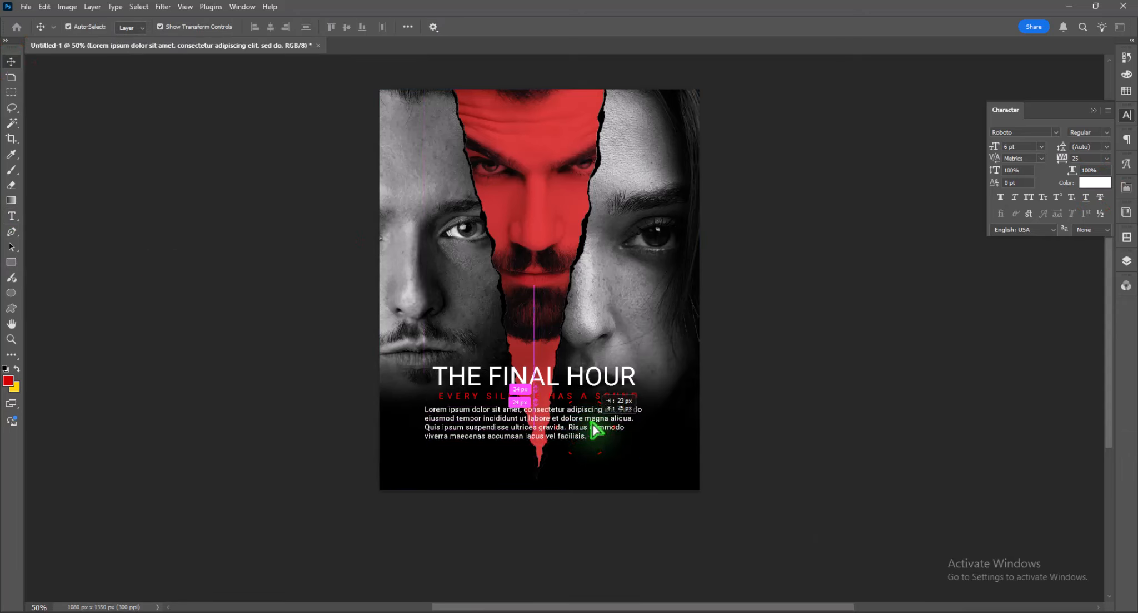
click(835, 435)
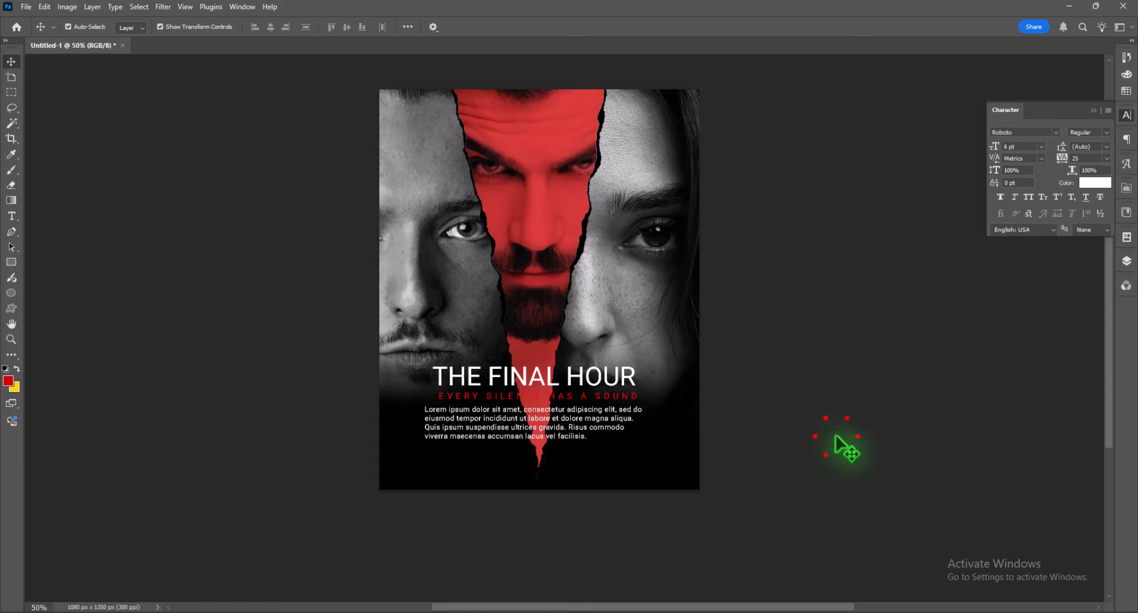
- Place BARCODE.png from the POSTER AC folder onto the poster as the topmost layer
click(482, 612)
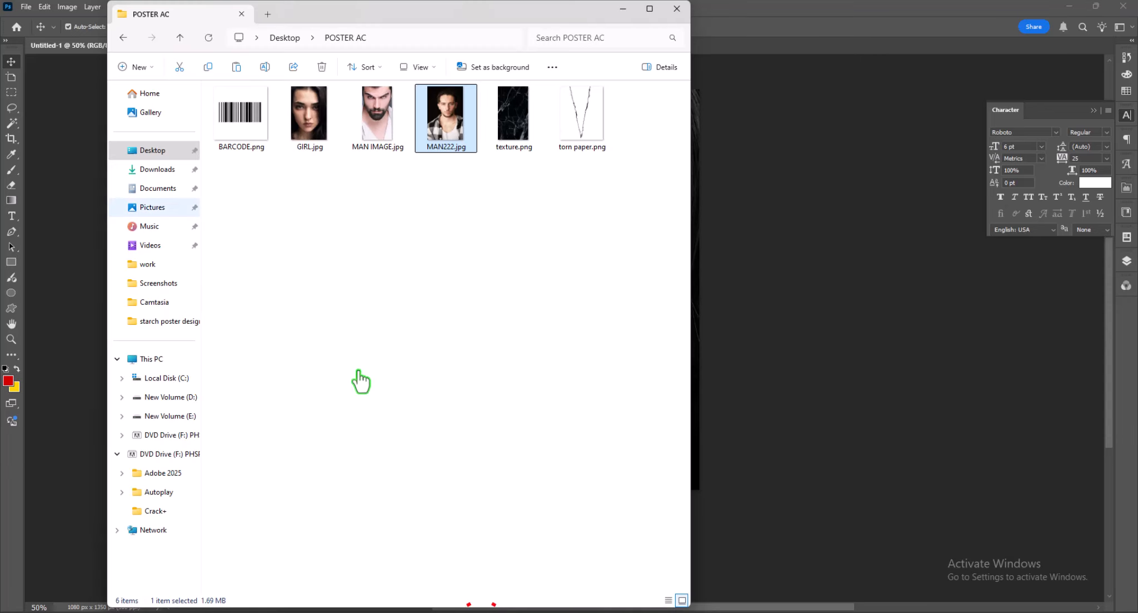
drag(240, 114, 891, 467)
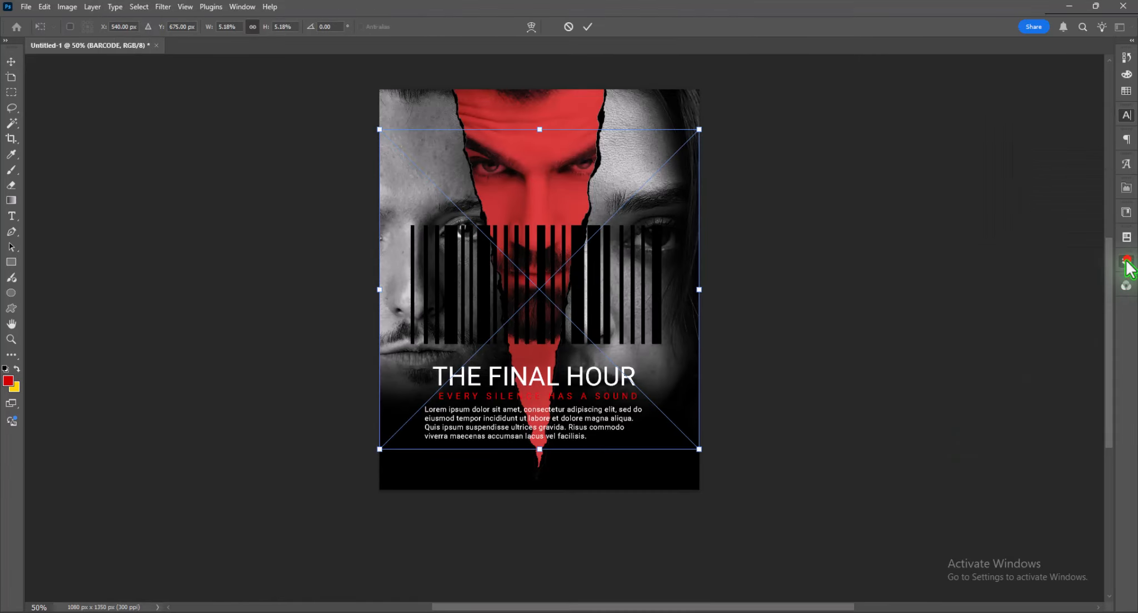
click(1127, 262)
key(Return)
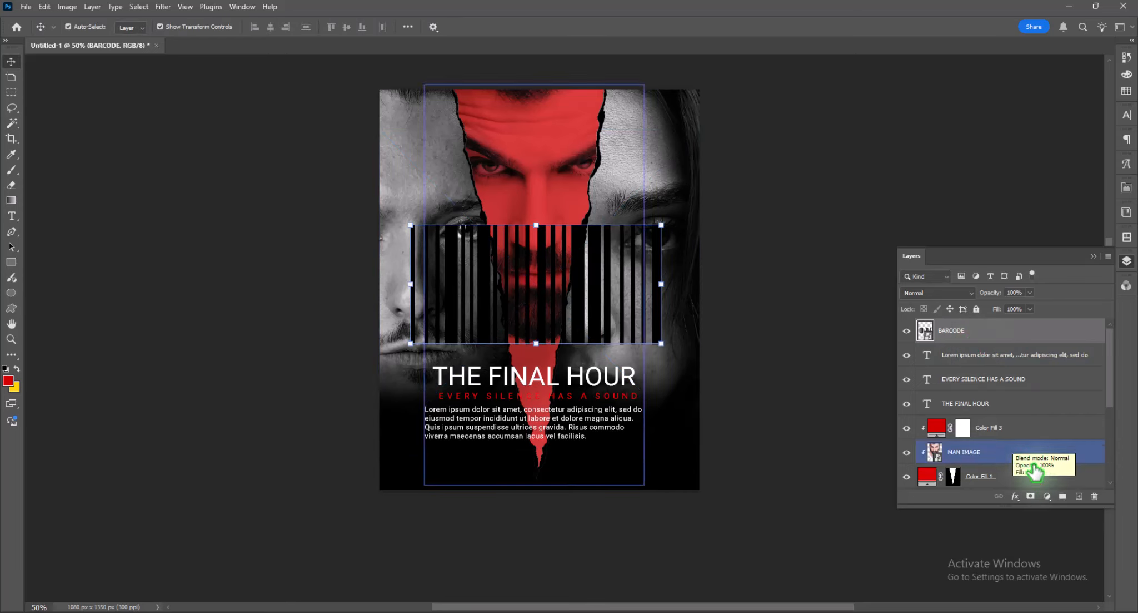
- Turn the barcode white by clipping a white solid color fill layer to it and merging the two layers
click(1048, 495)
click(1056, 288)
drag(204, 278, 138, 254)
click(350, 248)
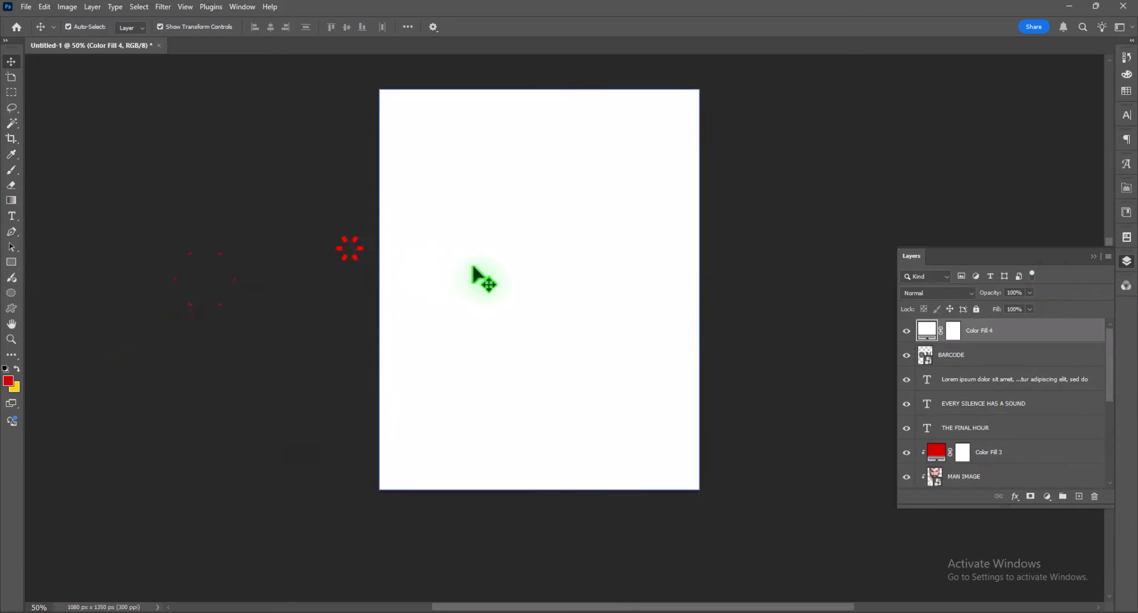
alt+click(976, 342)
shift+click(980, 361)
key(ctrl+e)
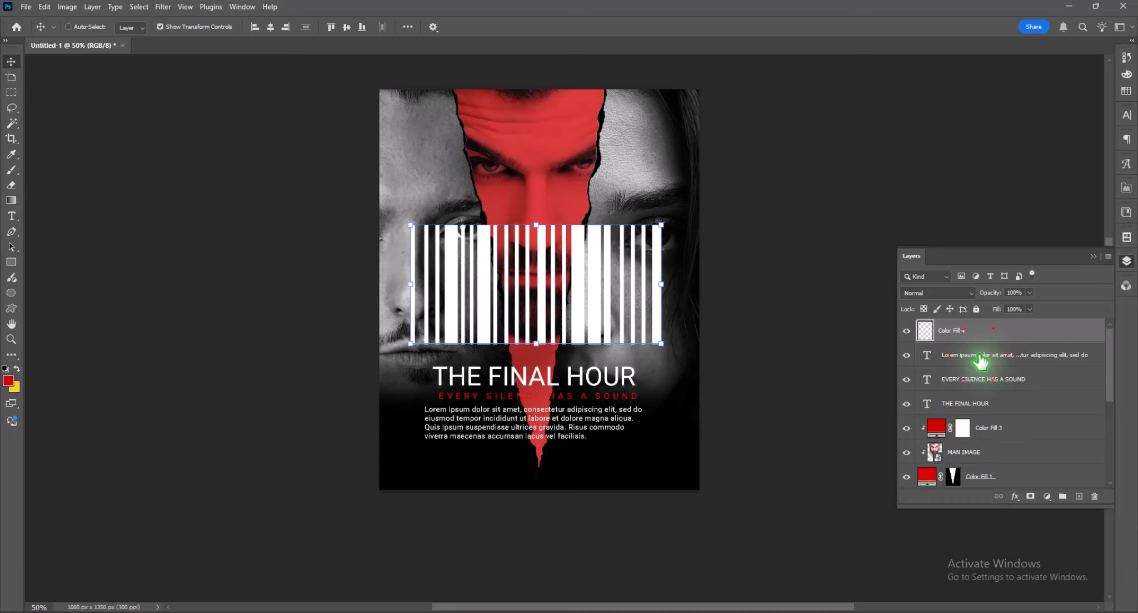
- Scale the white barcode down to about 18% and position it in the poster's lower-right corner
drag(410, 227, 676, 462)
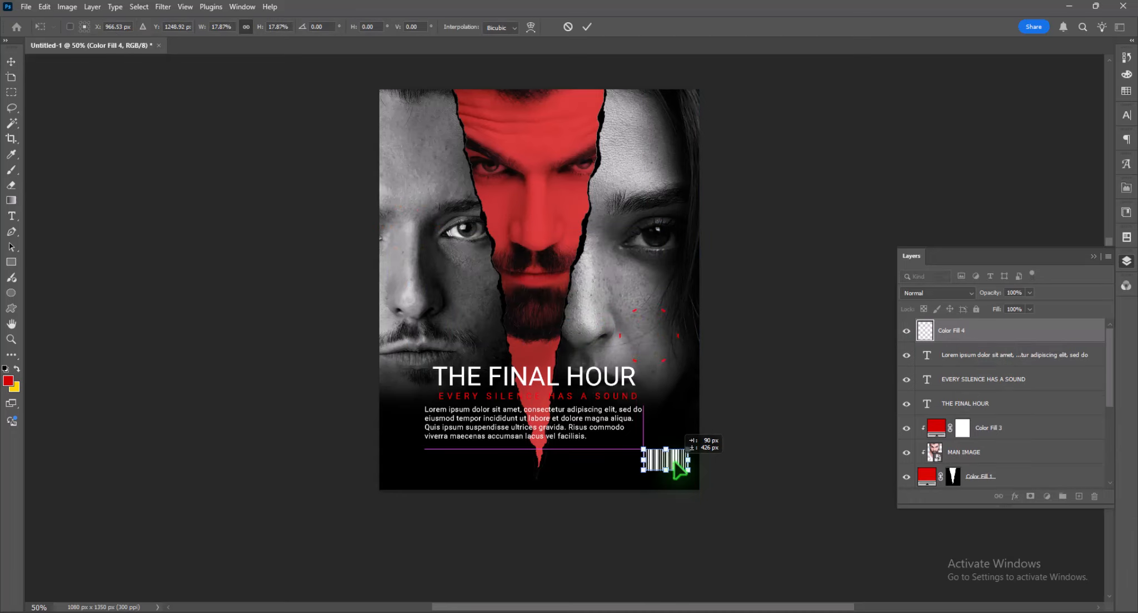
key(Return)
scroll(759, 334, down, 1)
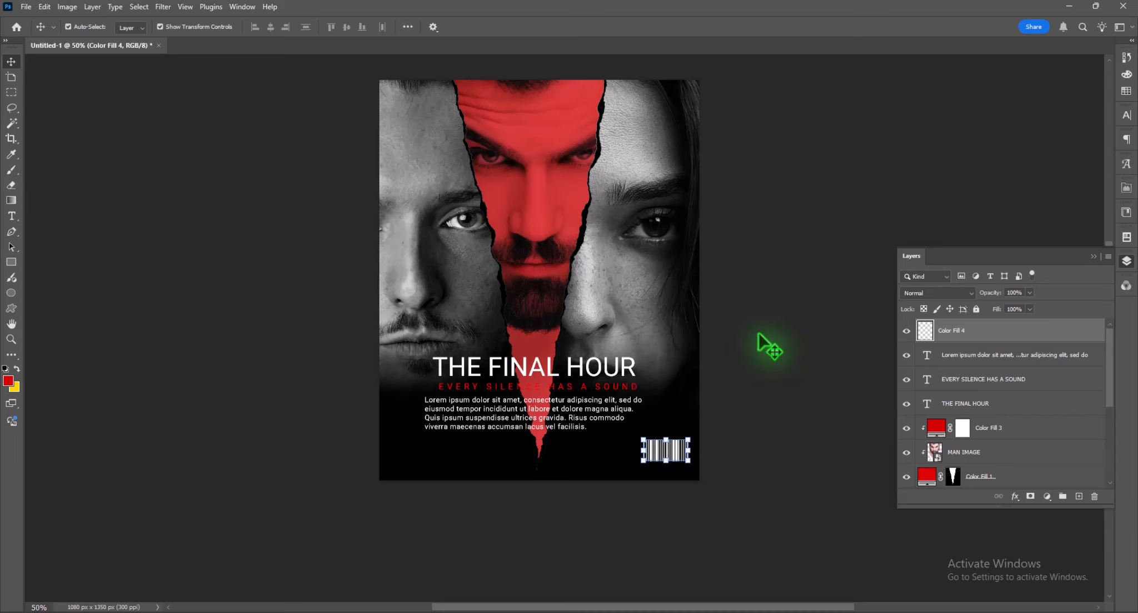
click(805, 291)
- Switch to File Explorer and search the Desktop's work folder for "PNG"
click(495, 612)
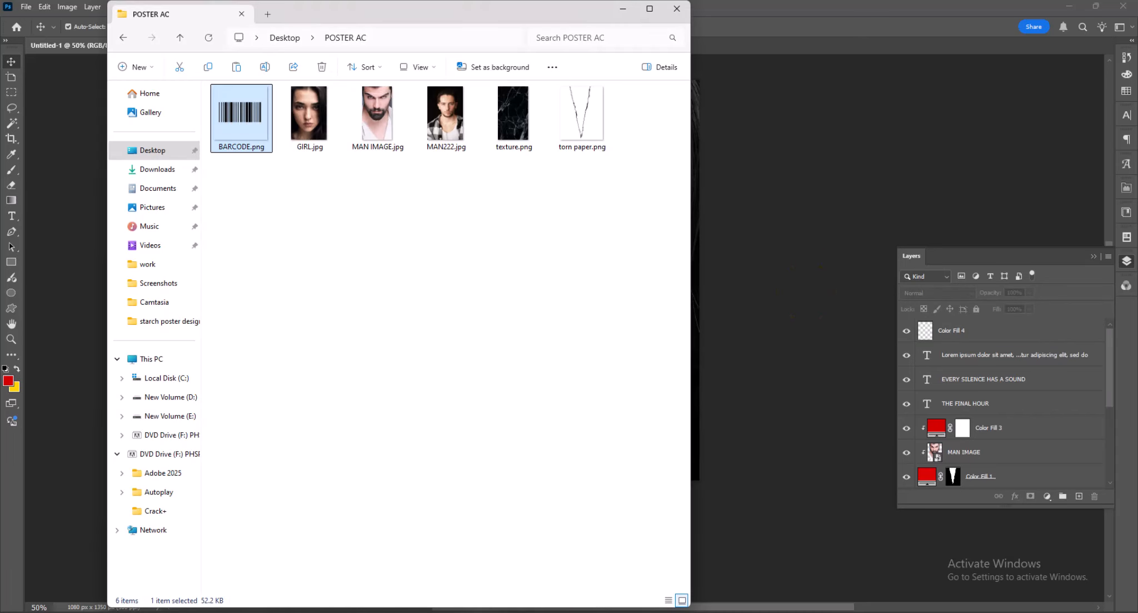
click(158, 170)
click(157, 151)
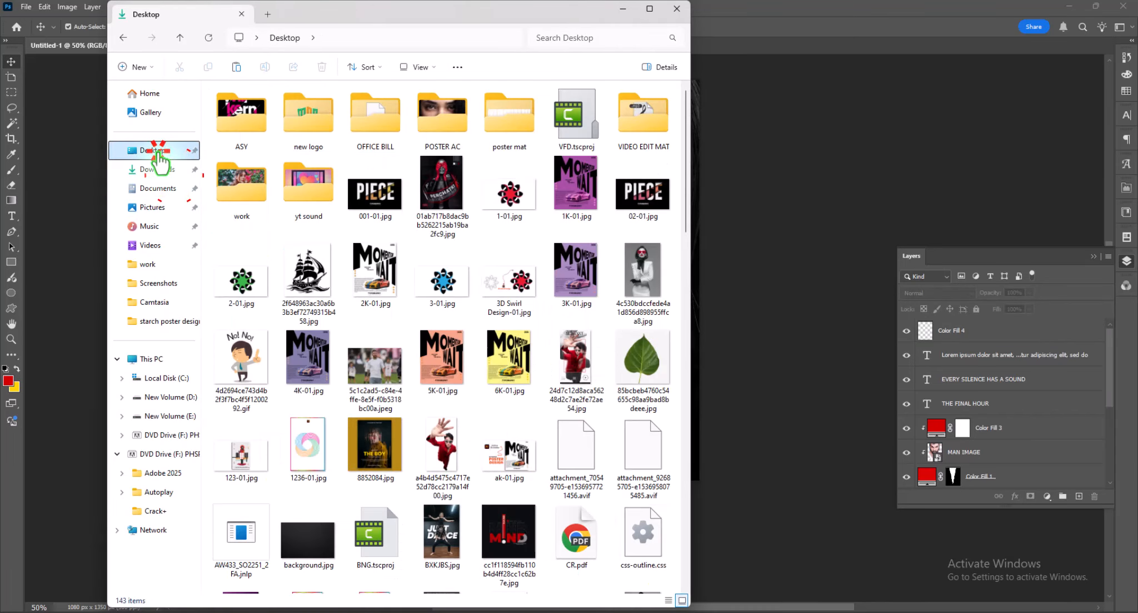
click(249, 188)
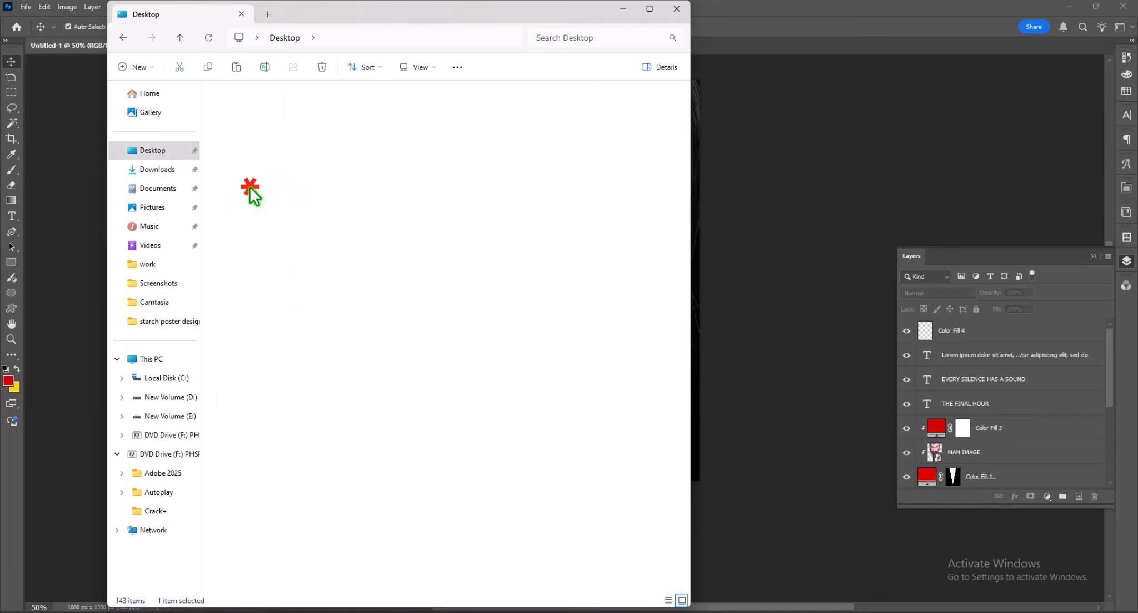
click(604, 37)
text(PNGT)
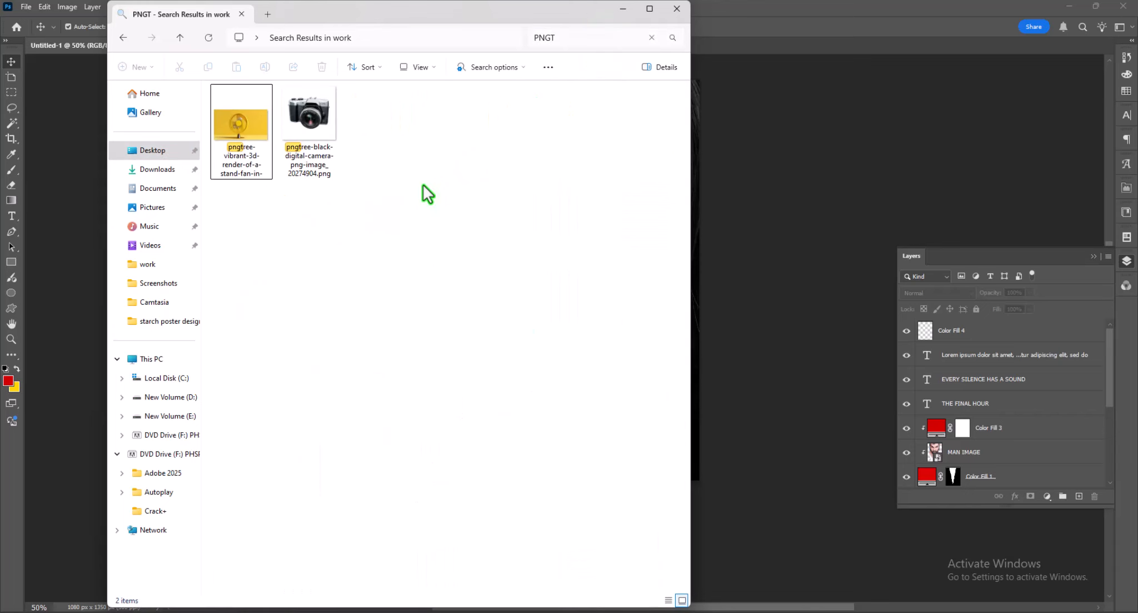
key(BackSpace)
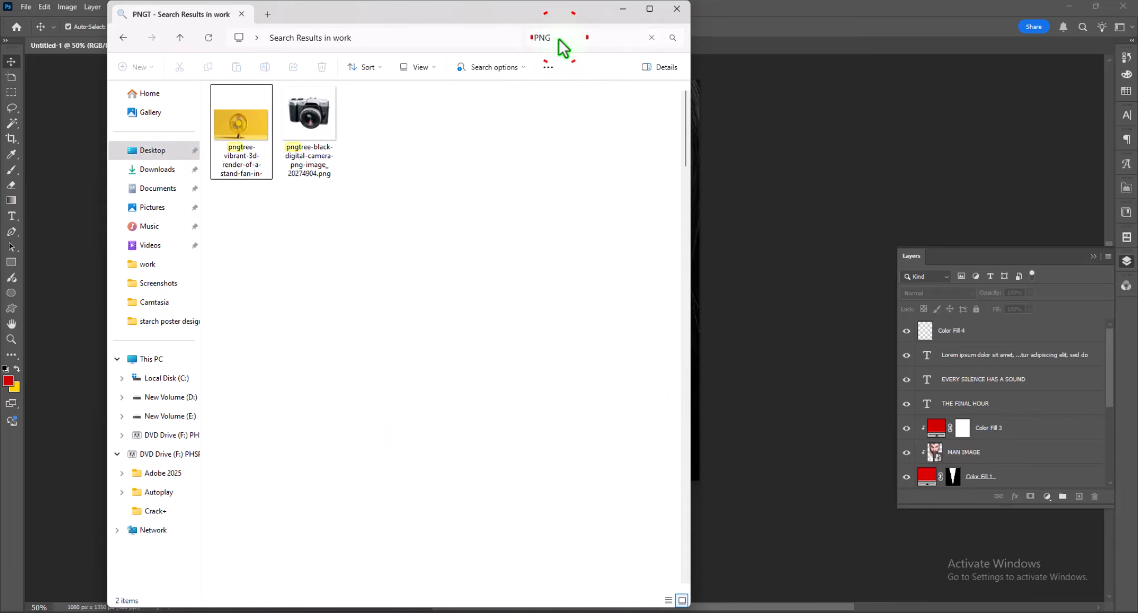
- Find the bar-chart arrow logo BKK-01.png among the PNG files and place it on the poster
scroll(446, 328, down, 10)
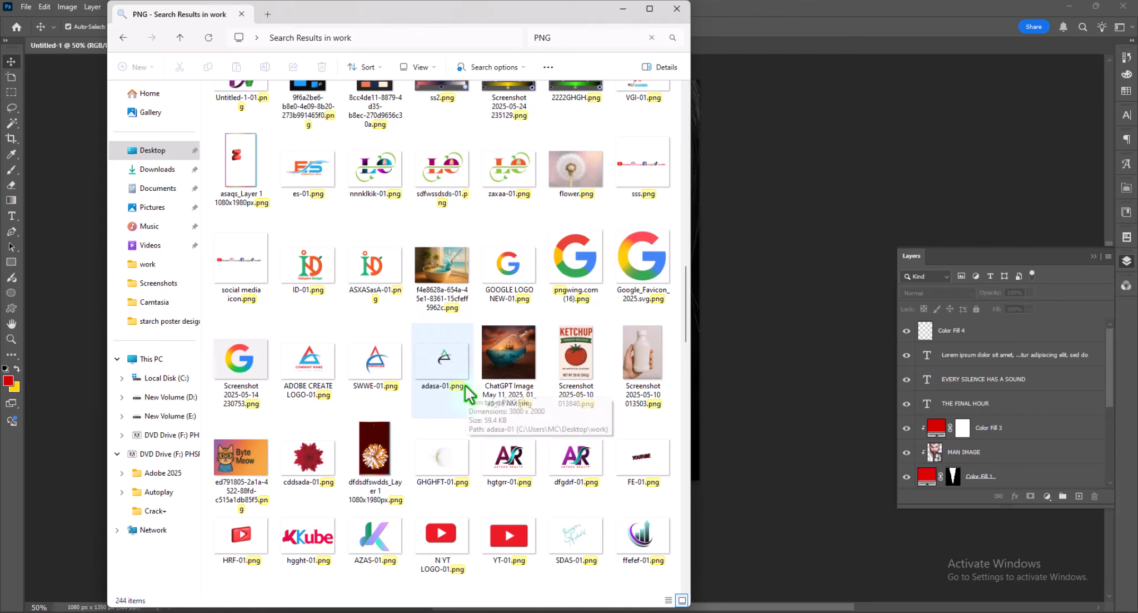
scroll(464, 384, down, 4)
click(449, 137)
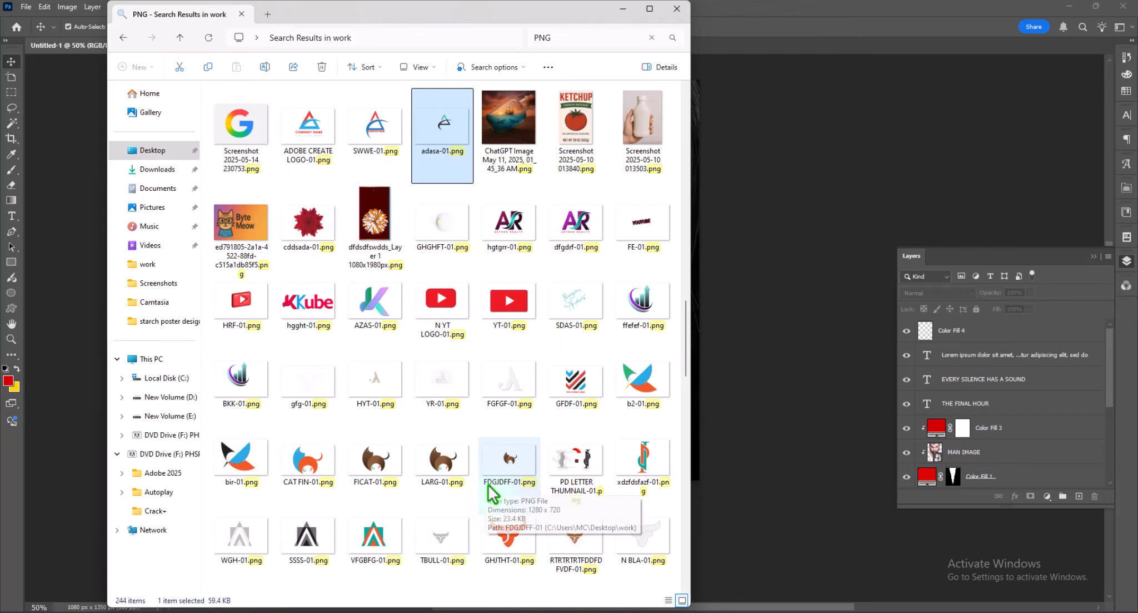
drag(244, 383, 704, 433)
key(Return)
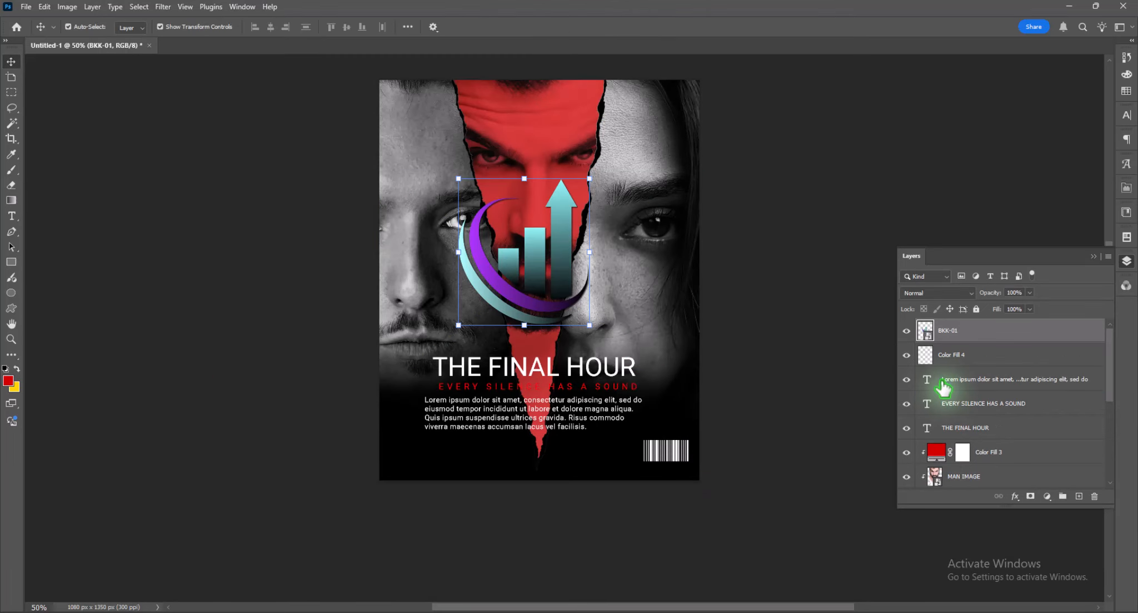
- Desaturate the placed logo with a clipped Black & White adjustment layer and merge the two layers
click(1048, 496)
click(1062, 404)
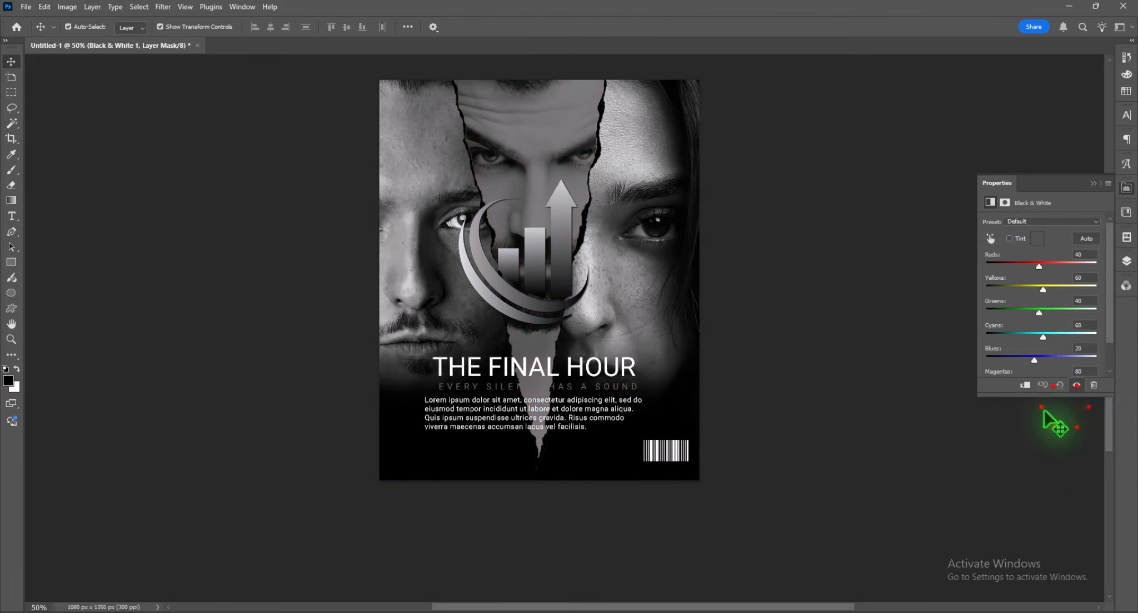
click(1025, 385)
click(1126, 261)
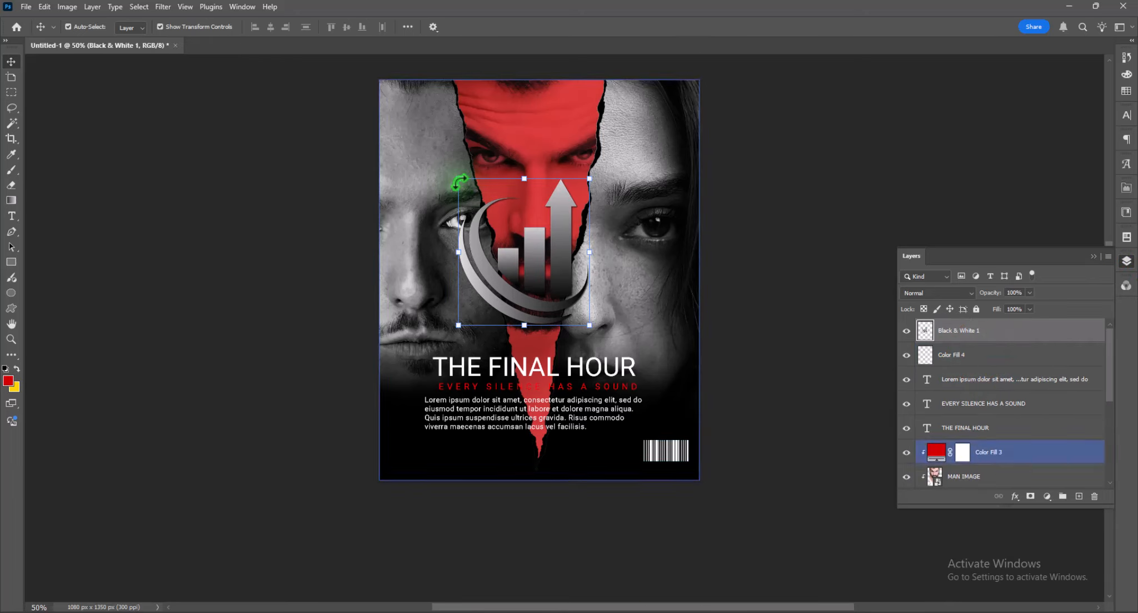
- Scale the gray logo down to about 12% and move it to the poster's lower-left corner
click(457, 182)
drag(457, 183, 438, 446)
key(ctrl+z)
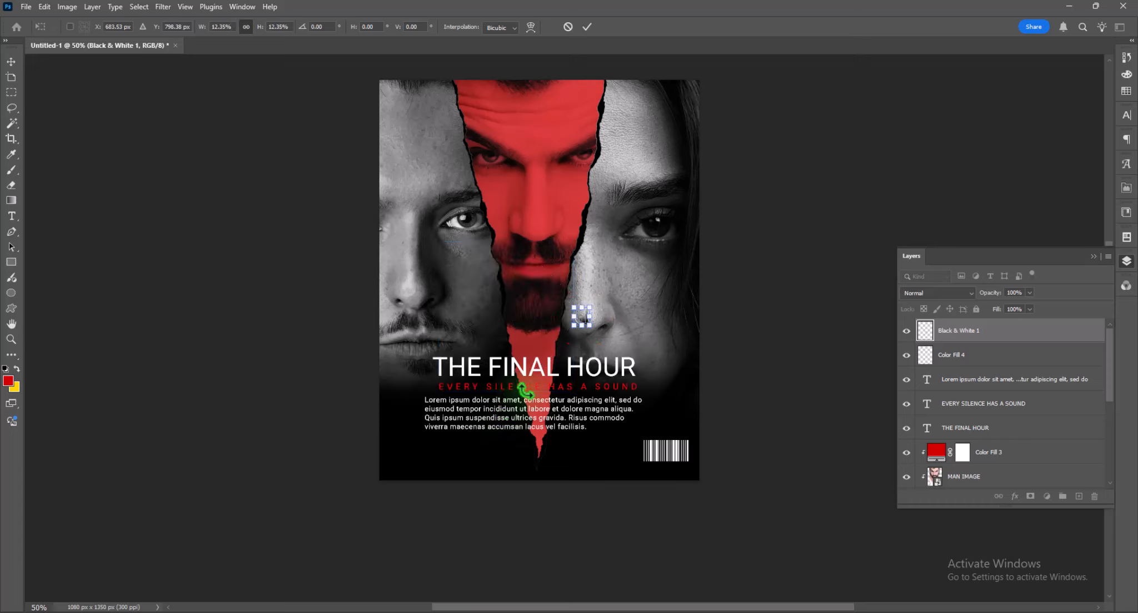
key(Return)
drag(582, 321, 410, 459)
- Add the text "REYADDESIGN" at 6 pt beside the small logo and choose the Medium font style
click(11, 216)
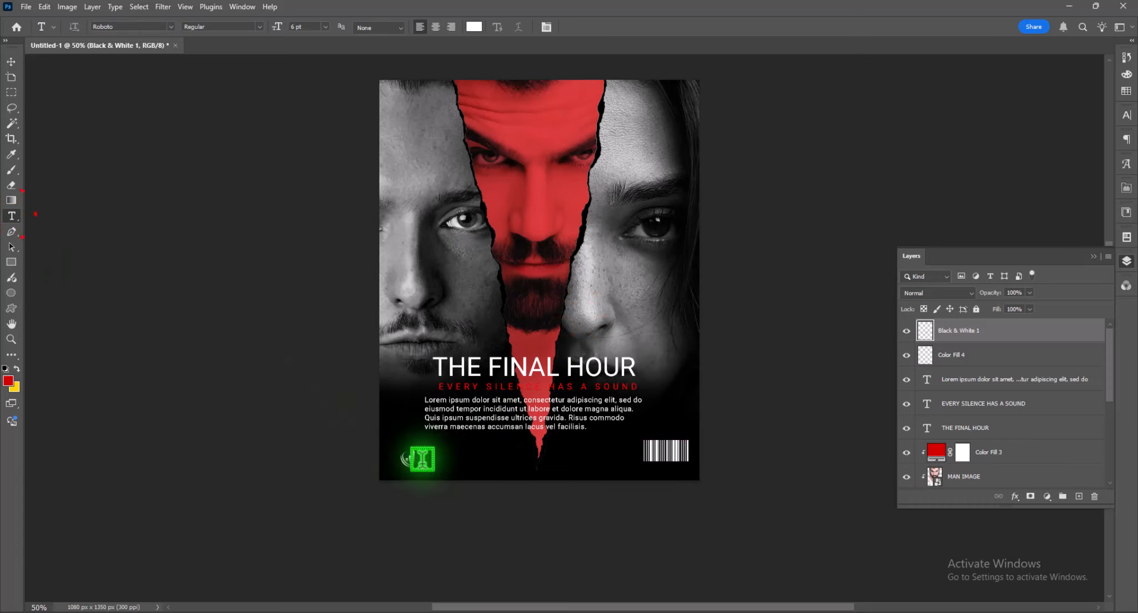
click(422, 459)
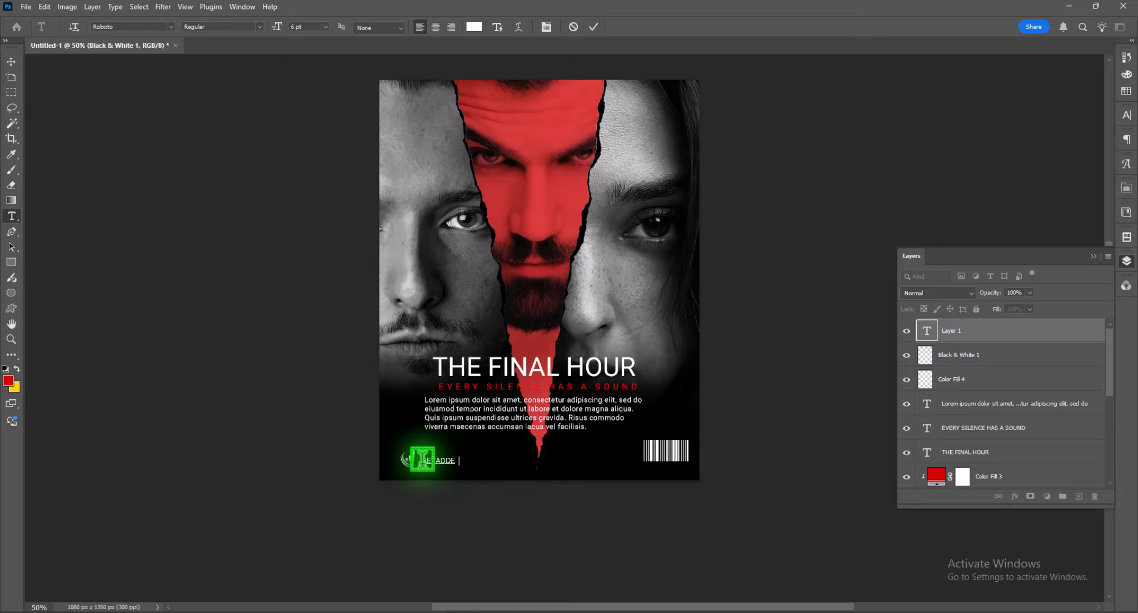
text(REYADDESIGN)
click(394, 15)
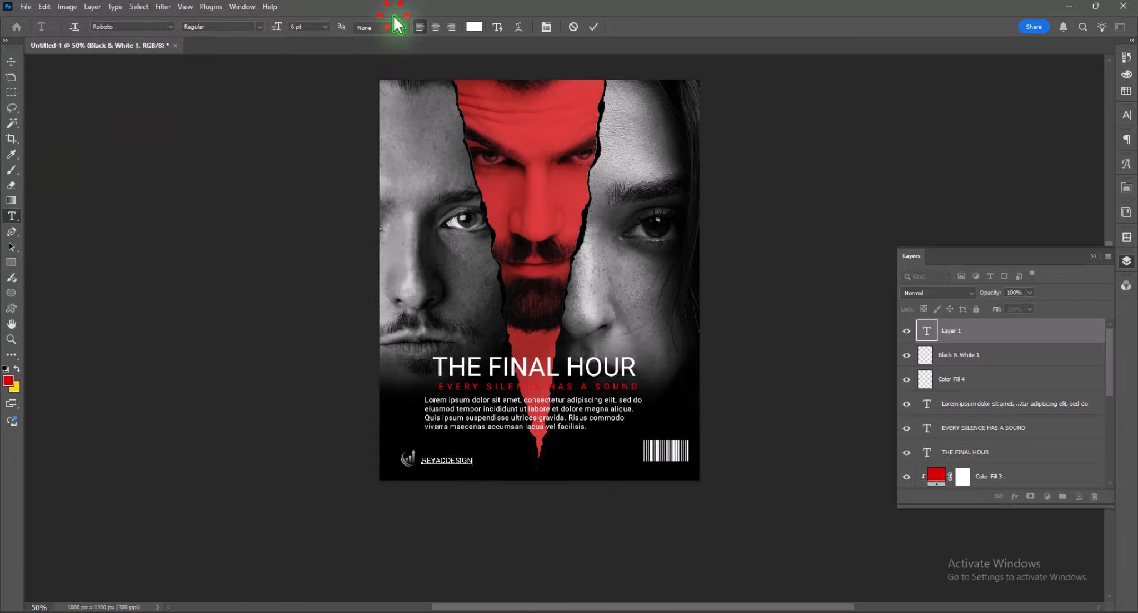
click(257, 25)
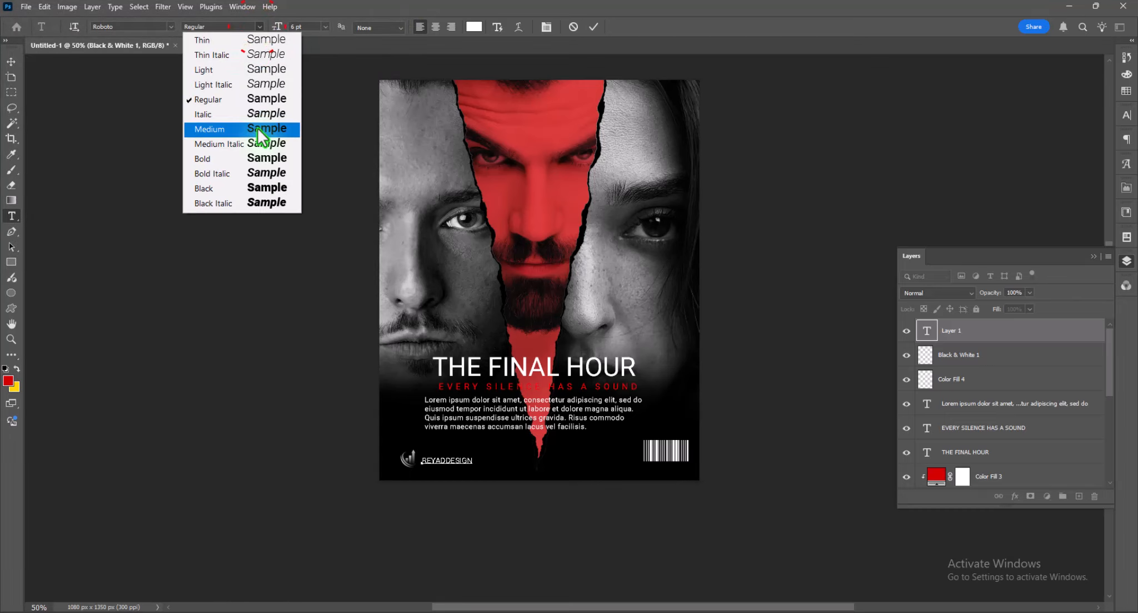
click(258, 127)
click(10, 63)
click(173, 338)
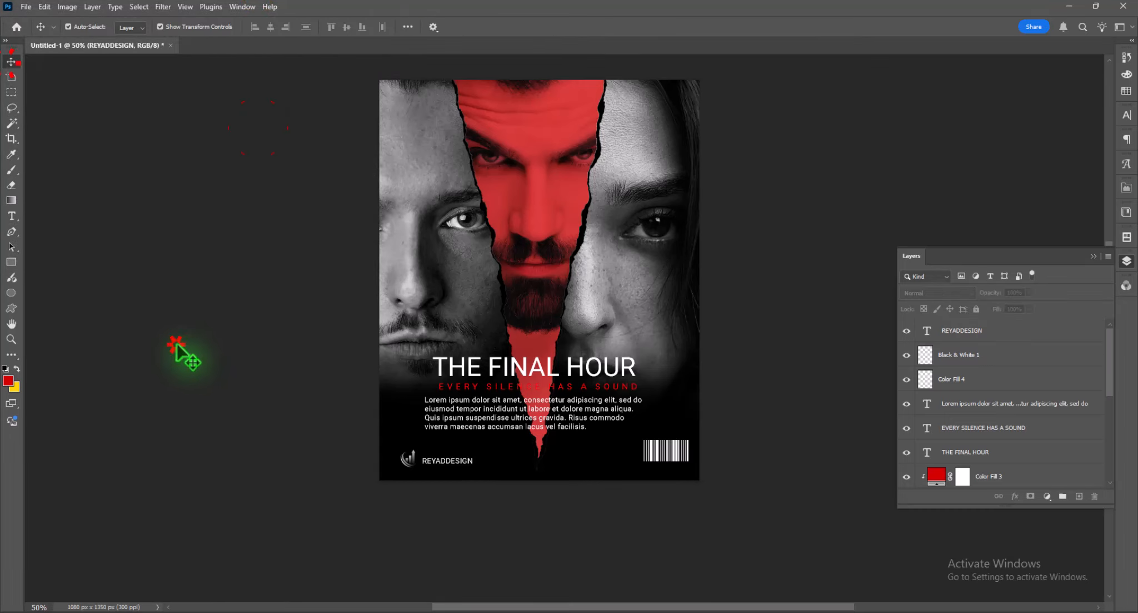
click(447, 458)
- Add the white text "Directed By" at 9.6 pt on the red face's forehead near the poster's upper edge
scroll(542, 538, up, 3)
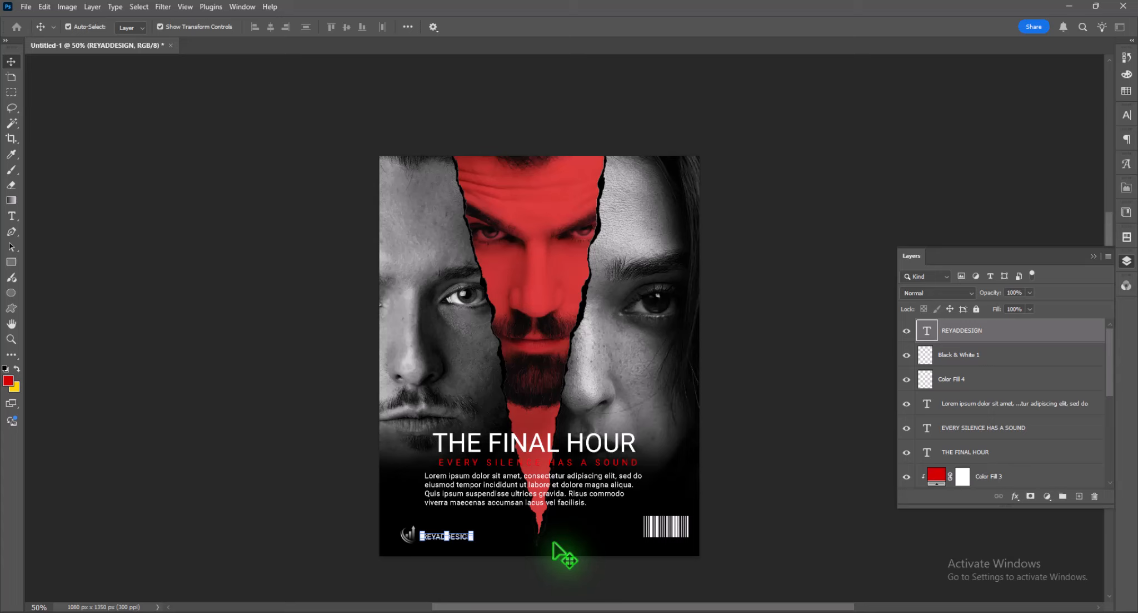
click(11, 216)
click(509, 200)
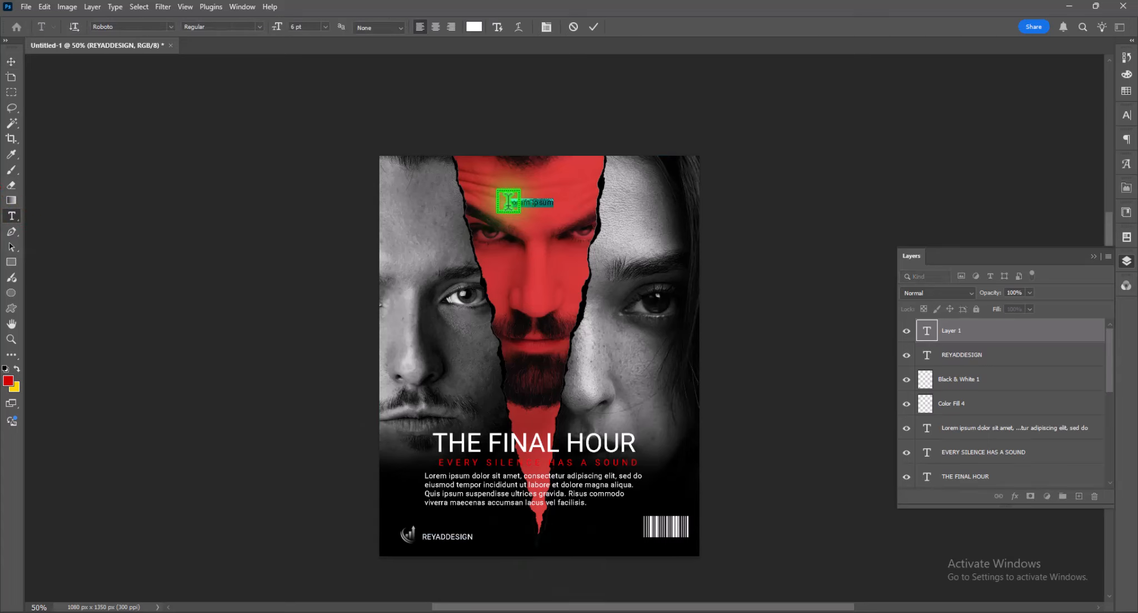
key(BackSpace)
text(Directed9 By)
click(11, 62)
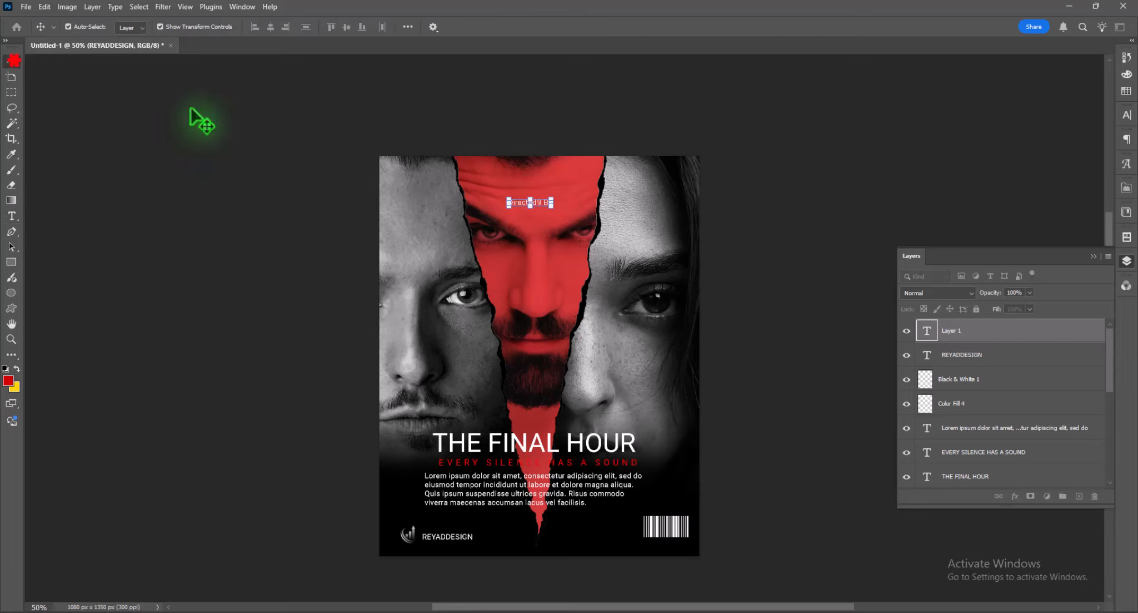
drag(553, 208, 547, 186)
click(12, 216)
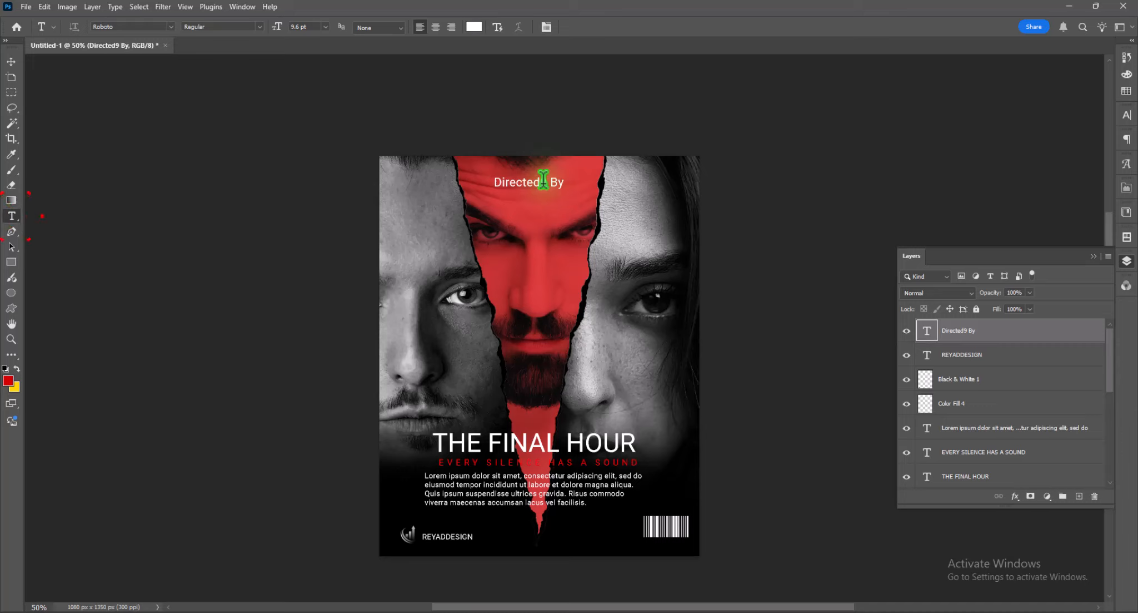
click(543, 179)
key(BackSpace)
click(11, 62)
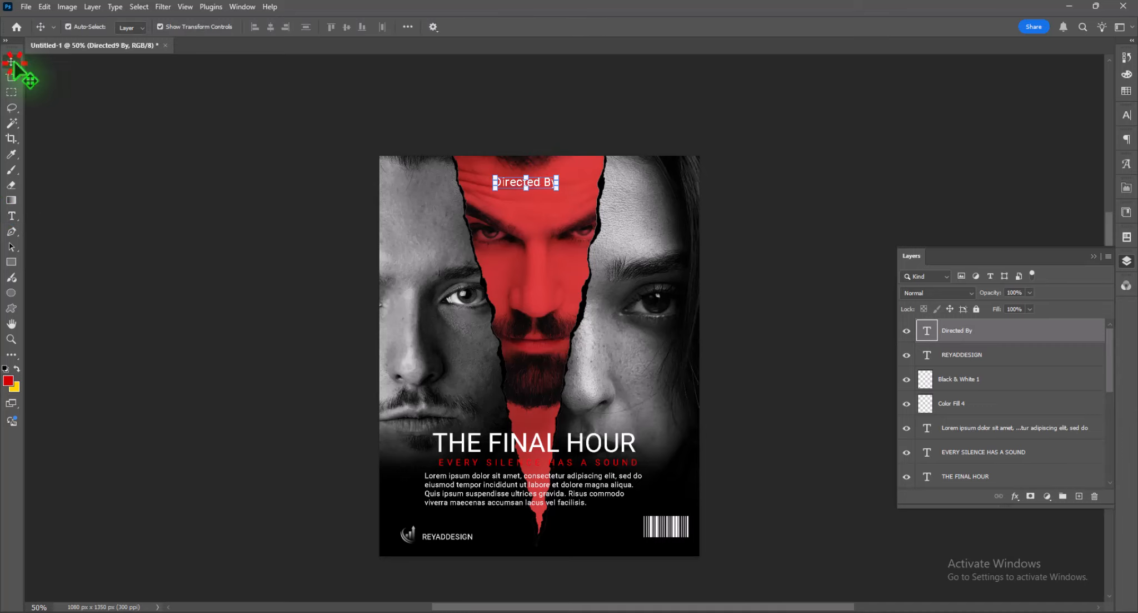
- Duplicate the "Directed By" text directly below itself and change the copy's wording to "Reyad Photoshop Design"
drag(548, 184, 542, 198)
double_click(516, 201)
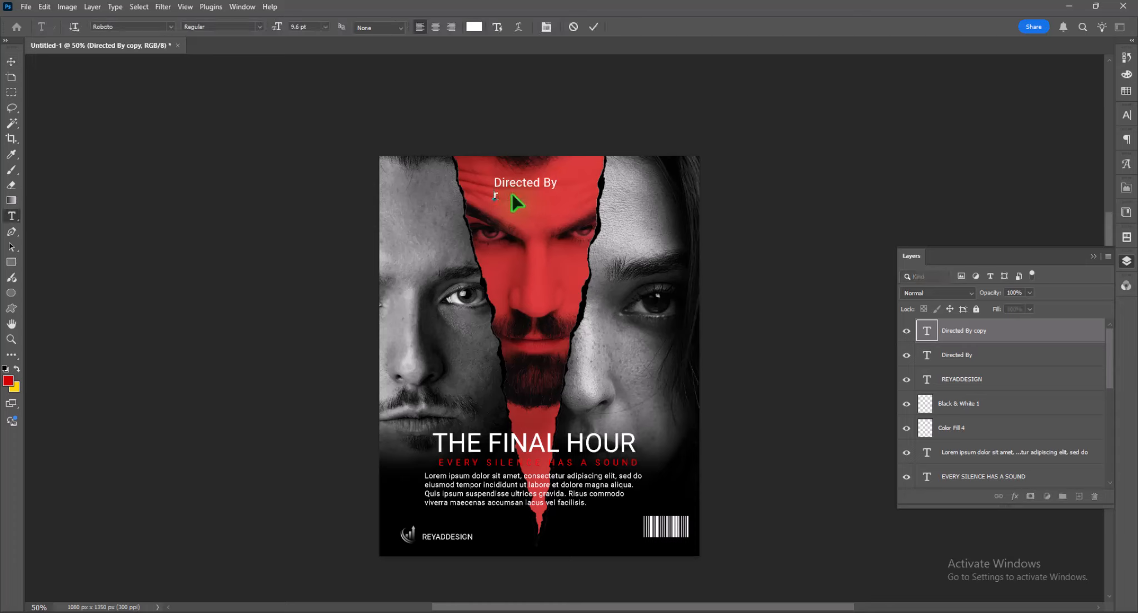
text(Reyad Photoshop)
key(ctrl+a)
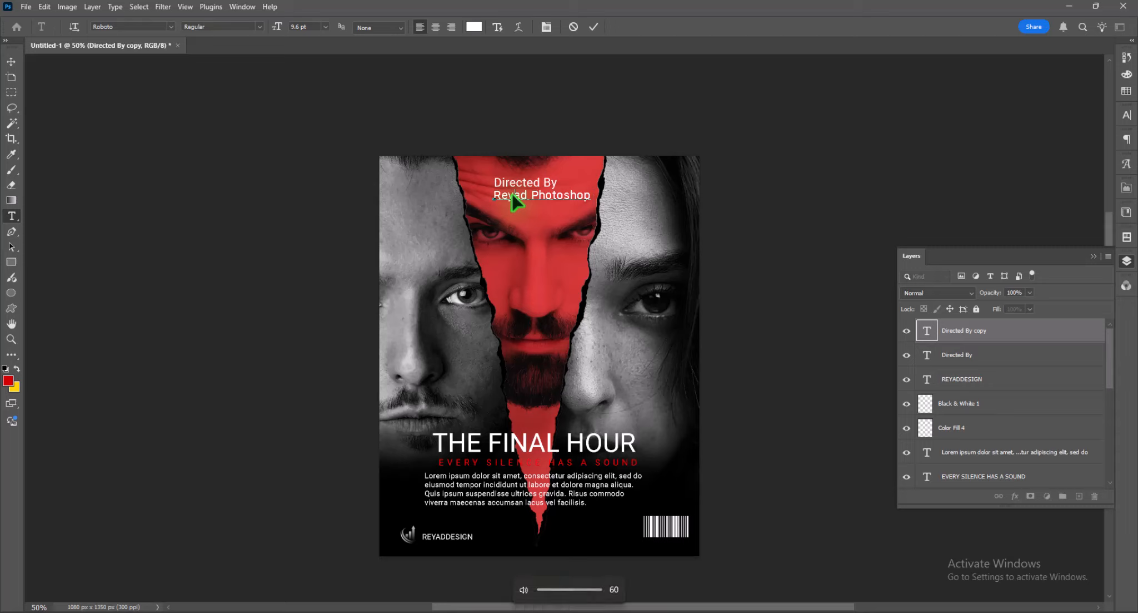
text(Design)
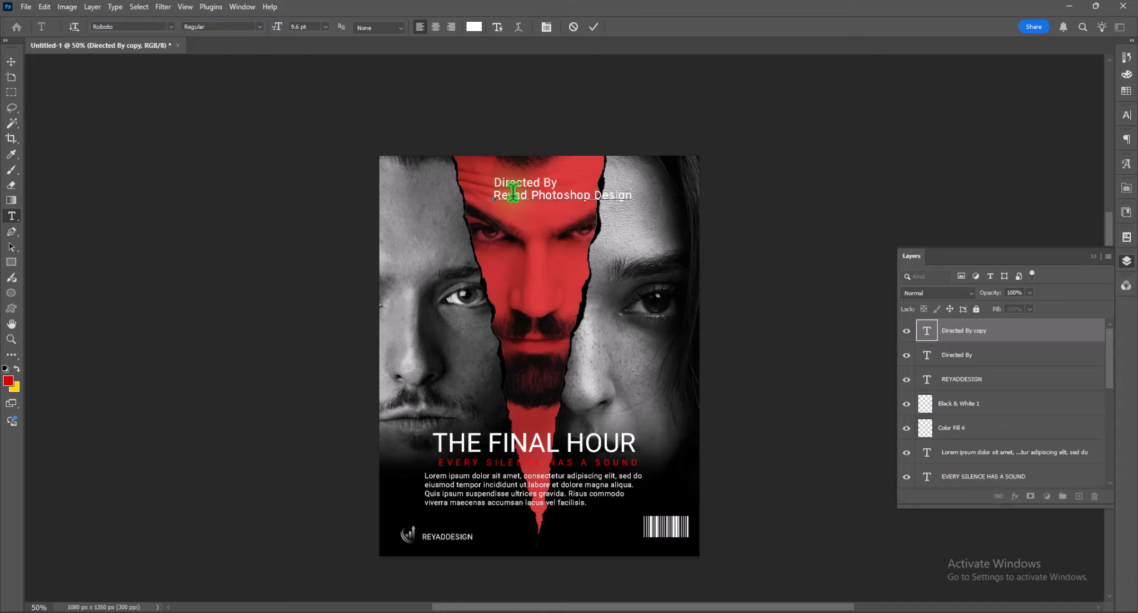
click(11, 61)
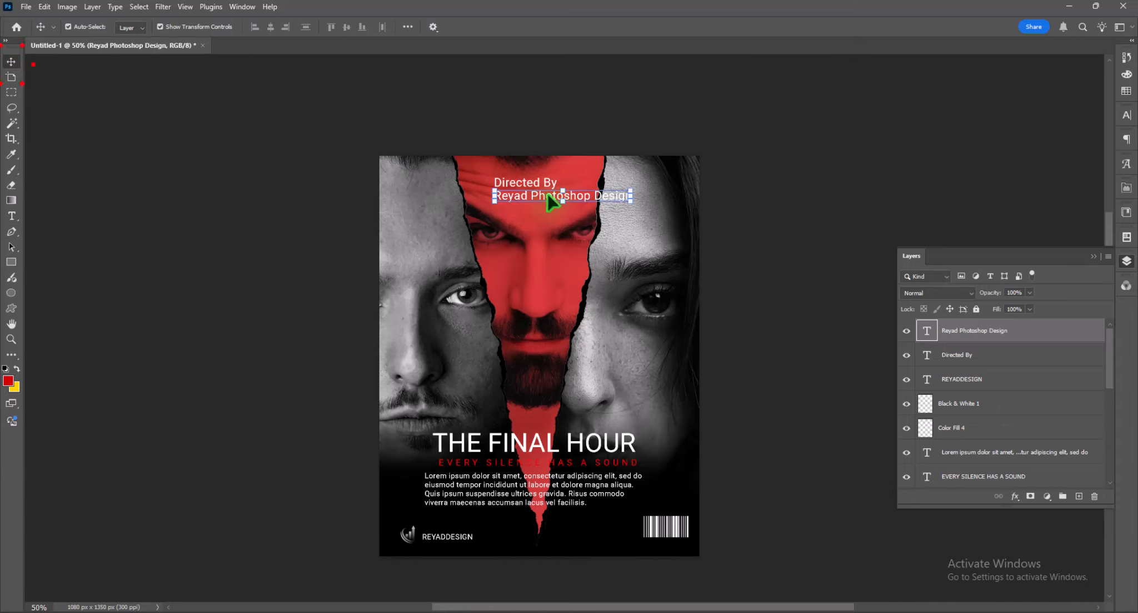
- Center the "Reyad Photoshop Design" line beneath "Directed By" on the red forehead
drag(521, 197, 517, 196)
key(ctrl+plus)
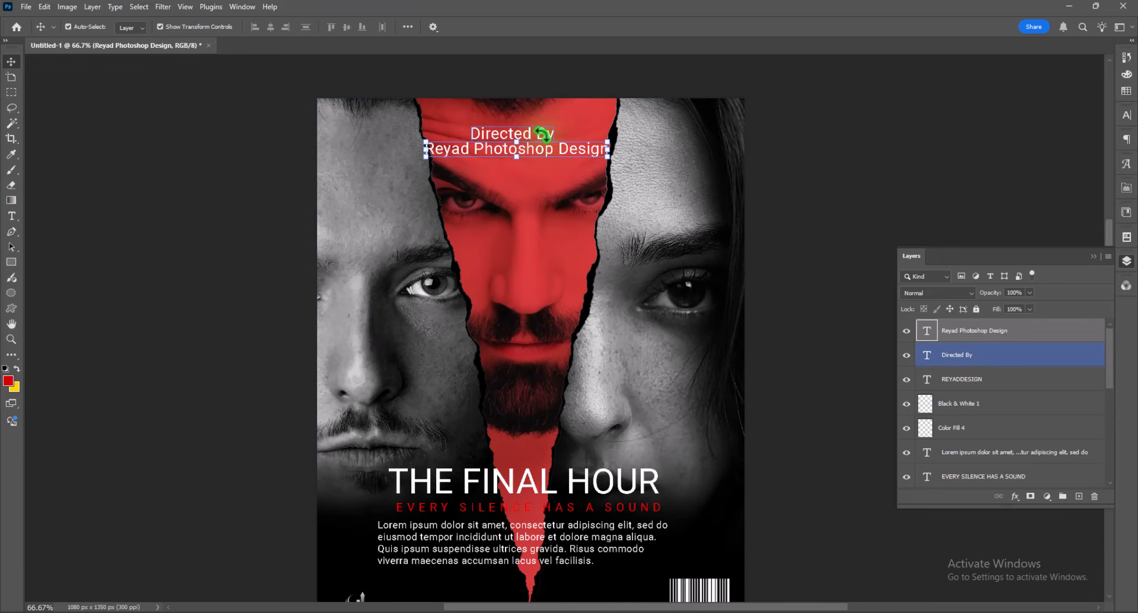
key(ctrl+t)
click(775, 113)
click(827, 126)
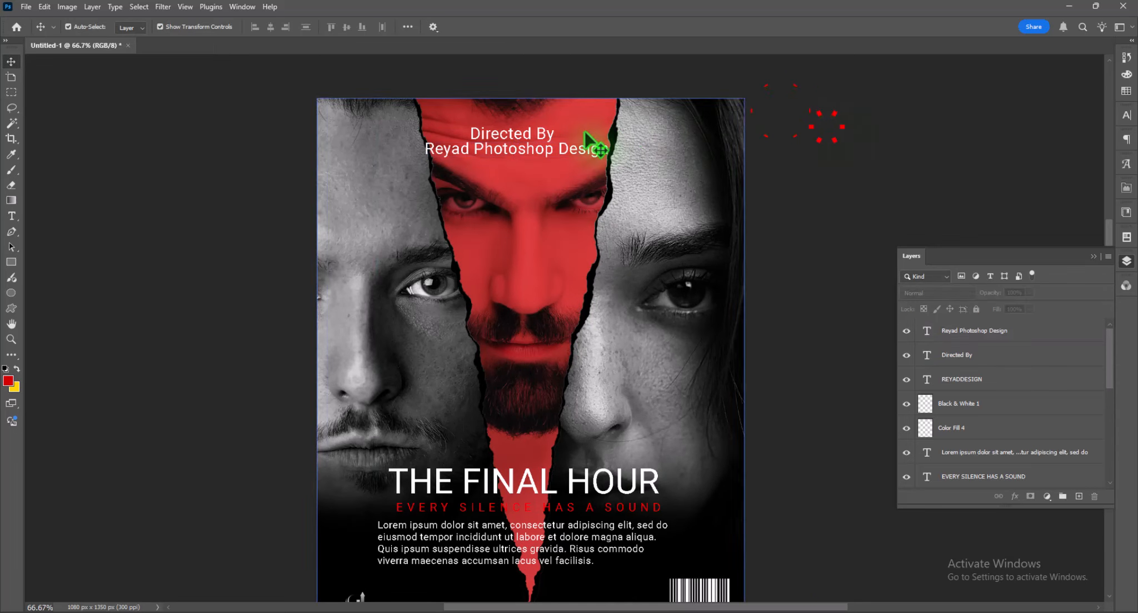
- Reduce the "Directed By" text to 7 pt
click(547, 130)
click(1127, 117)
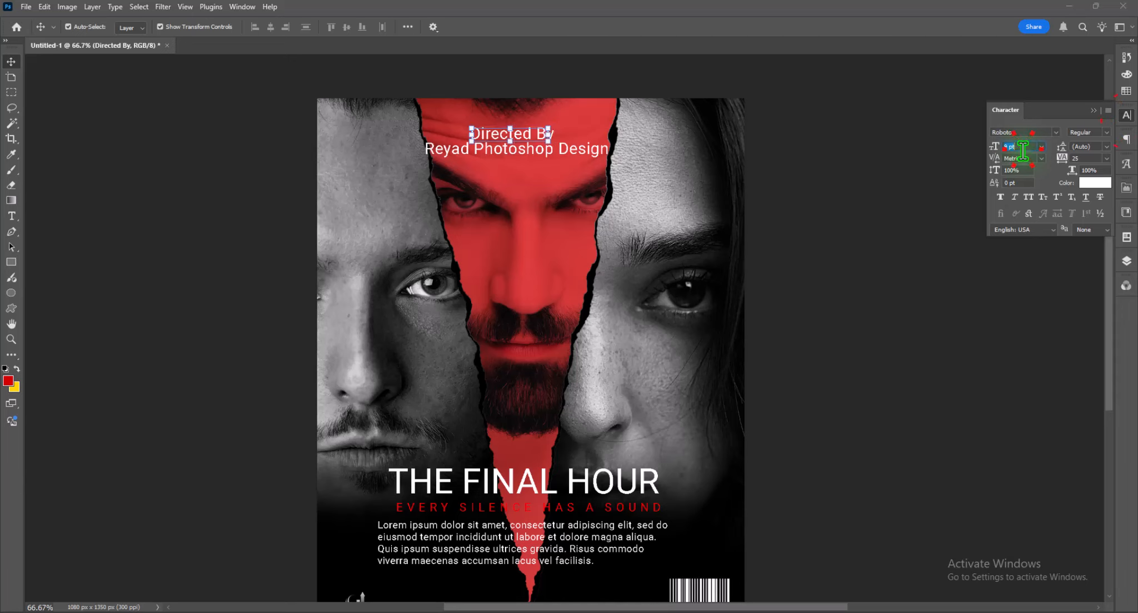
scroll(1023, 150, down, 2)
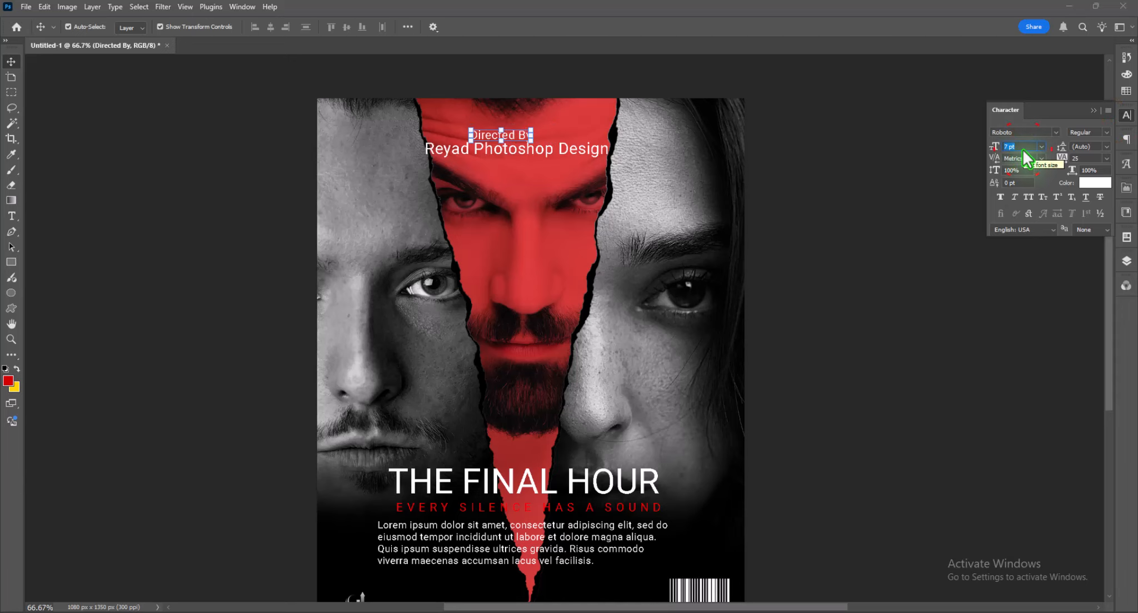
- Set the font size of the "Reyad Photoshop Design" line to 9 pt
click(603, 151)
scroll(1026, 149, down, 1)
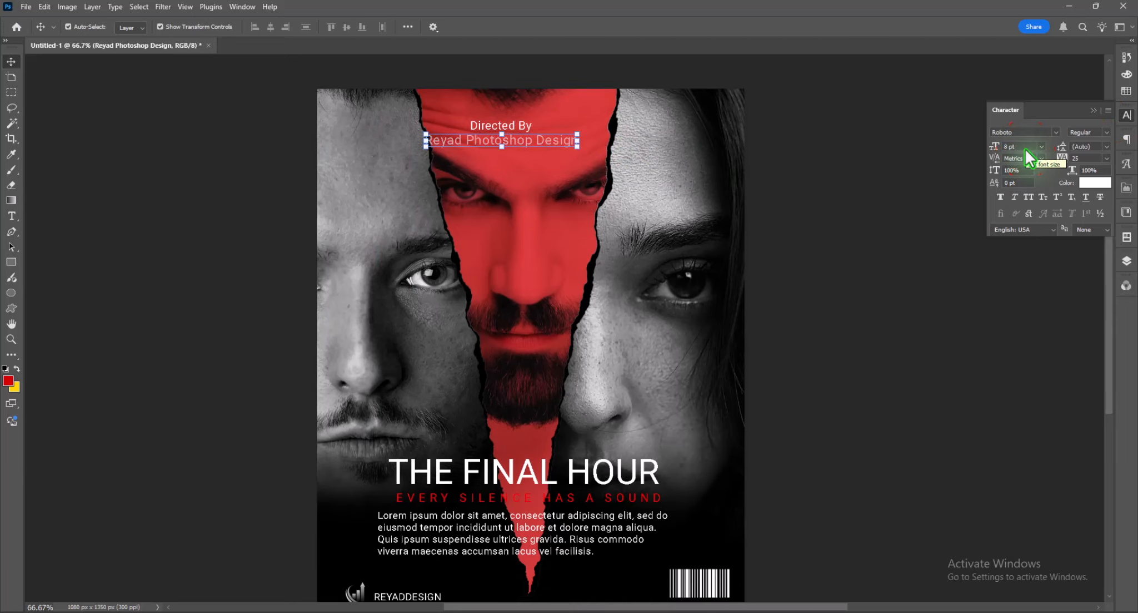
click(1026, 149)
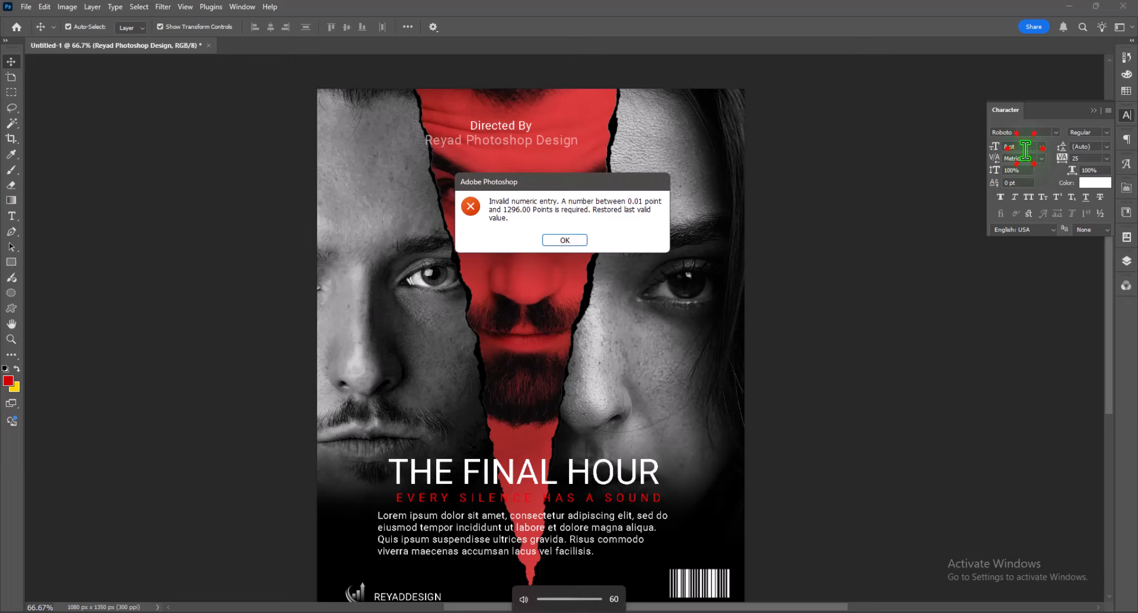
click(578, 239)
click(1085, 182)
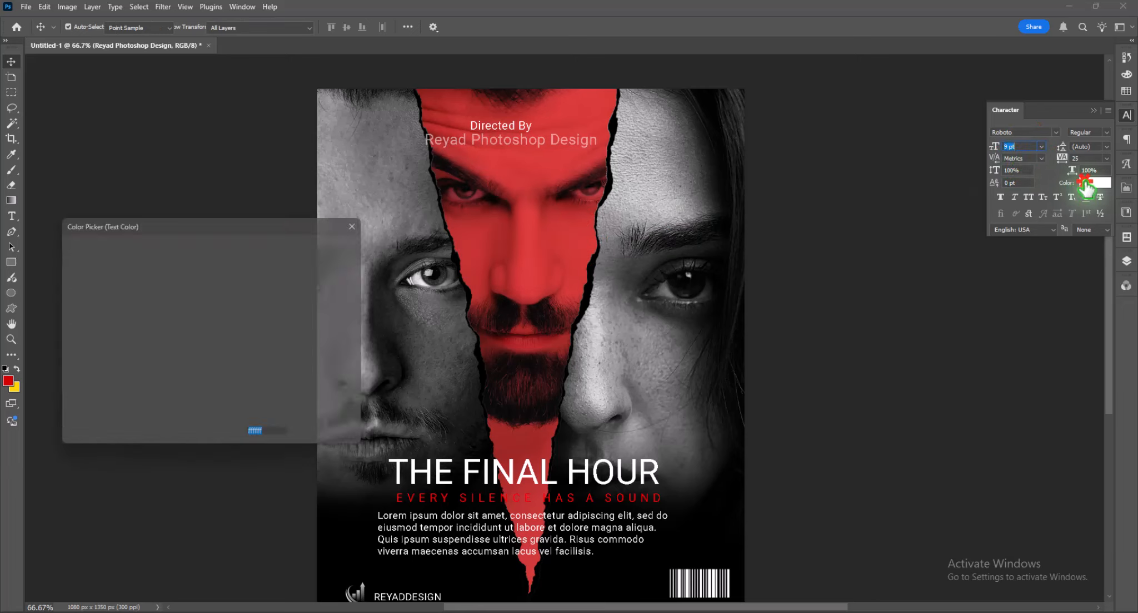
click(327, 241)
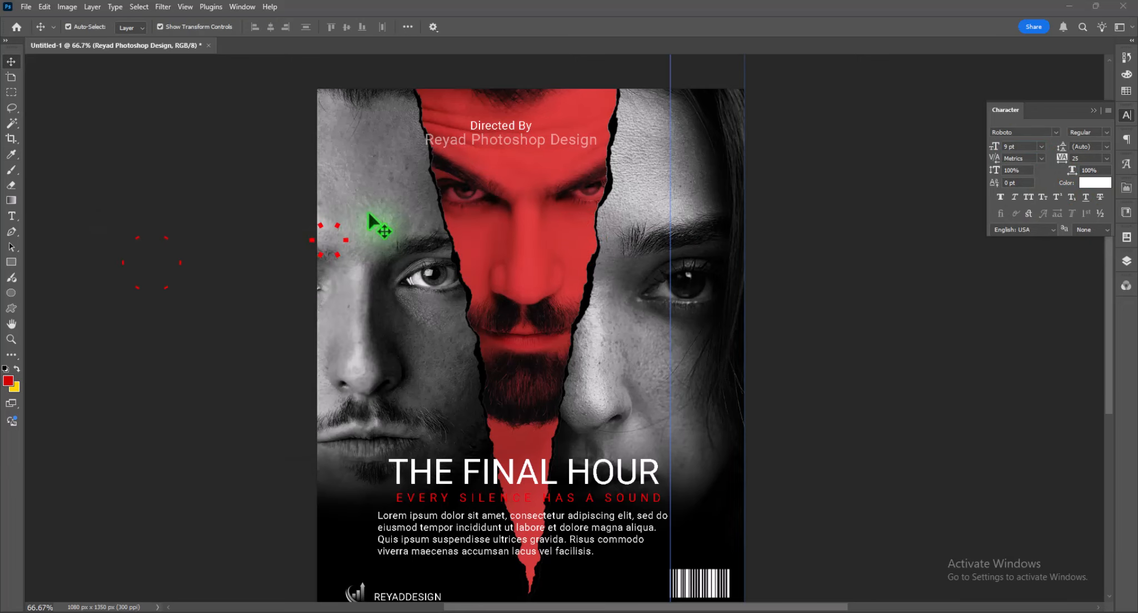
- Unlock the "Reyad Photoshop Design" text layer and set its opacity to 100%
click(481, 140)
click(1127, 262)
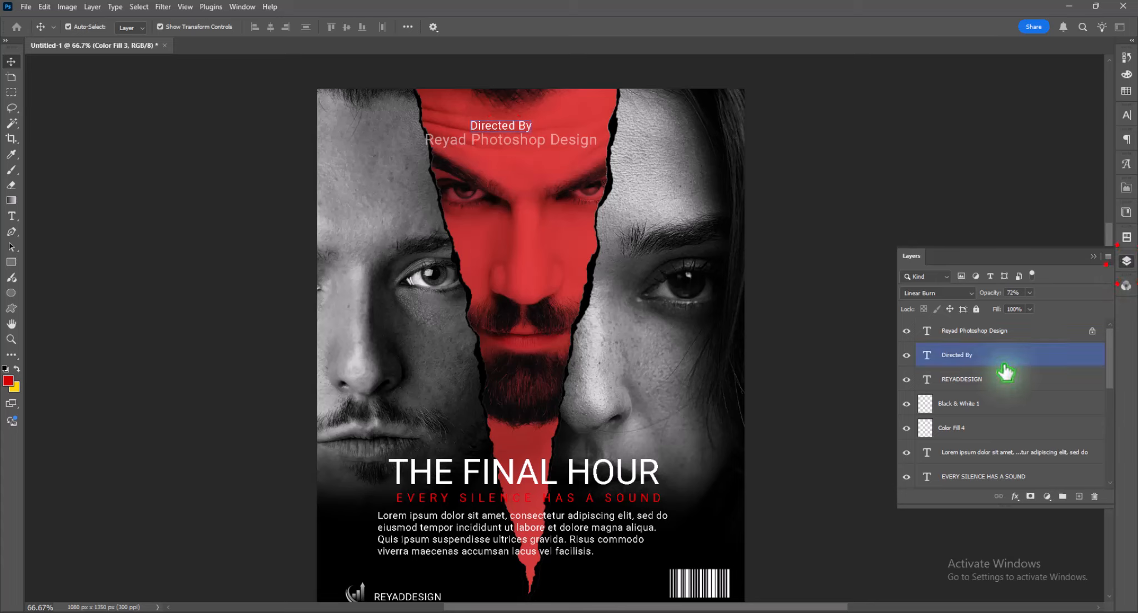
click(986, 332)
click(1093, 338)
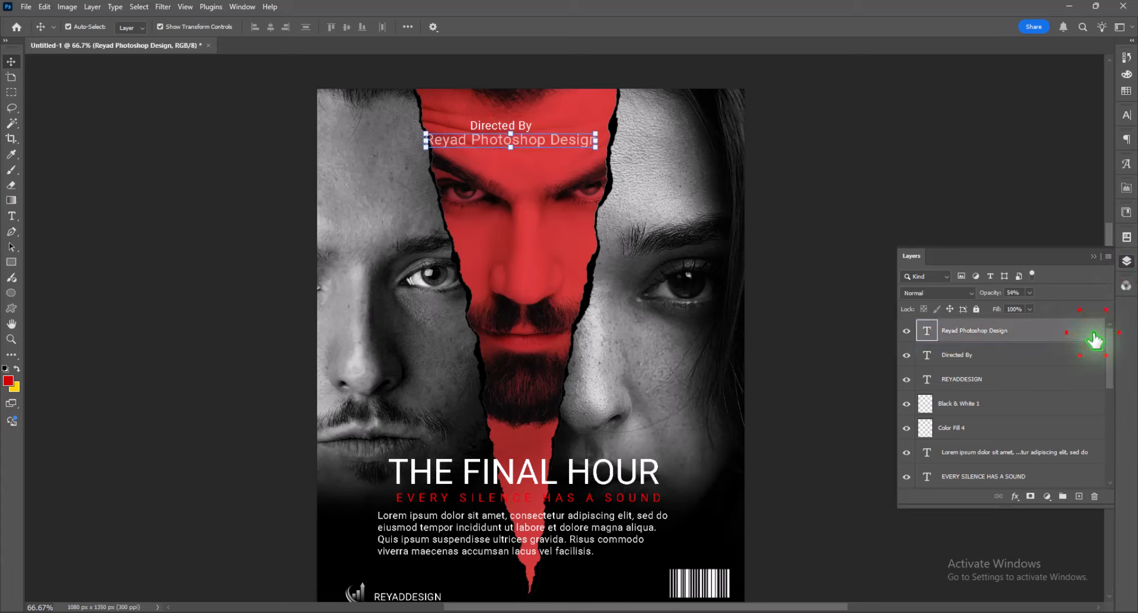
click(1030, 293)
drag(1029, 306, 1074, 312)
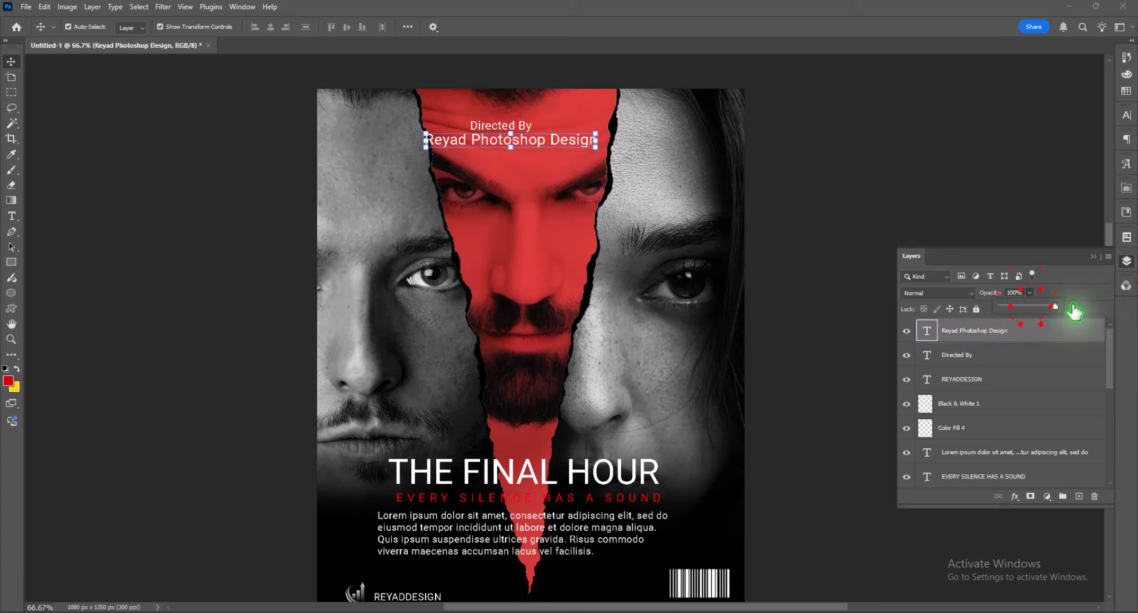
- Set the font size of the "Reyad Photoshop Design" line to 7 pt
click(1127, 115)
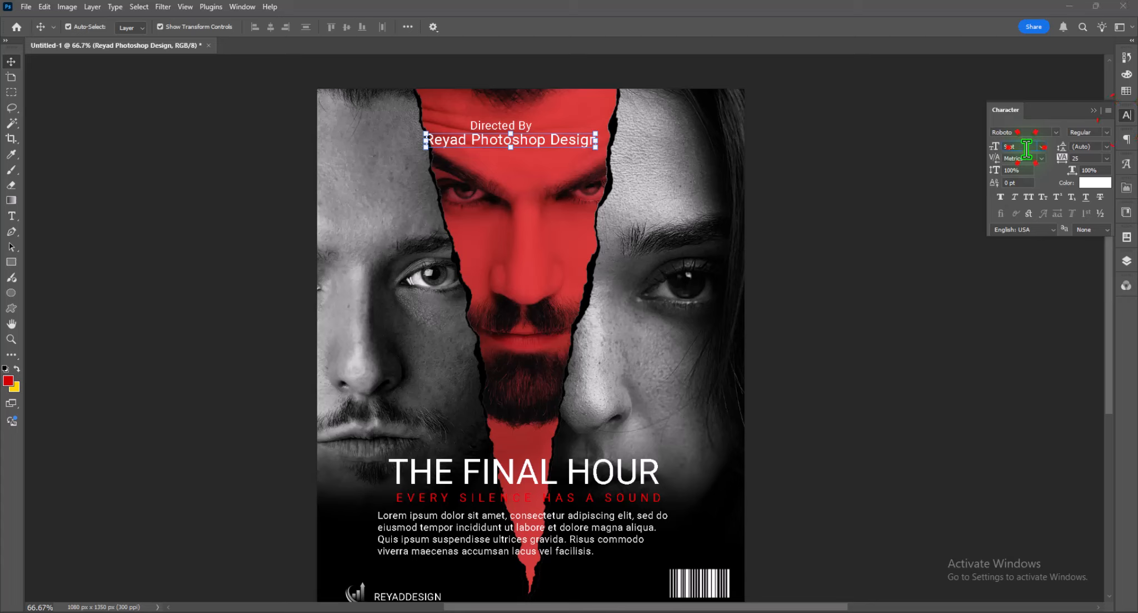
key(Down)
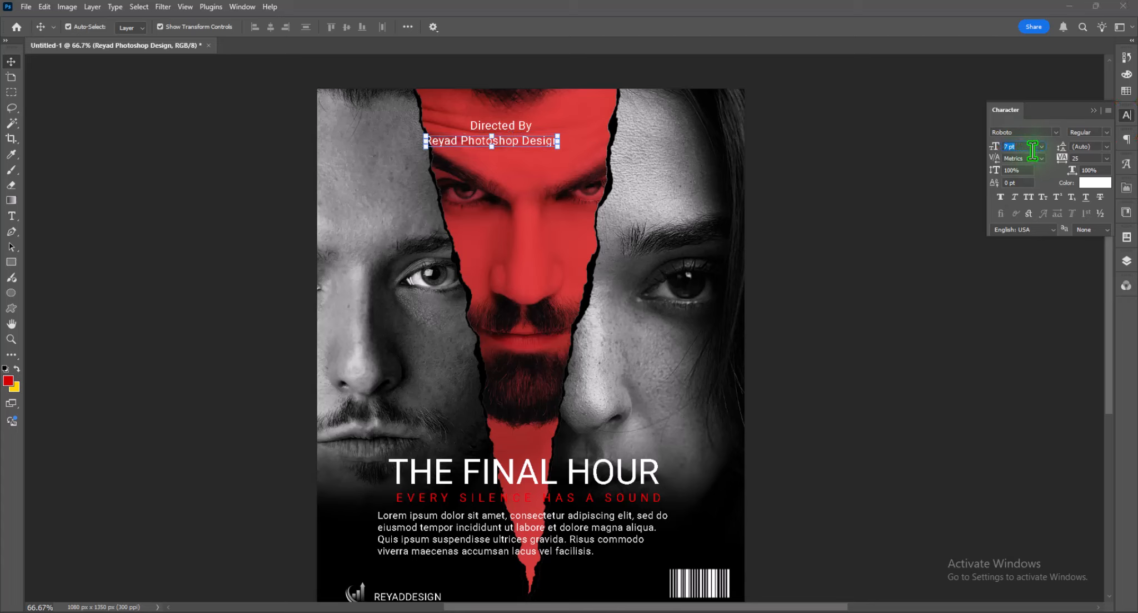
text(/)
- Set the tracking of "Reyad Photoshop Design" to 400 and center the spaced line beneath "Directed By"
click(1065, 159)
click(573, 237)
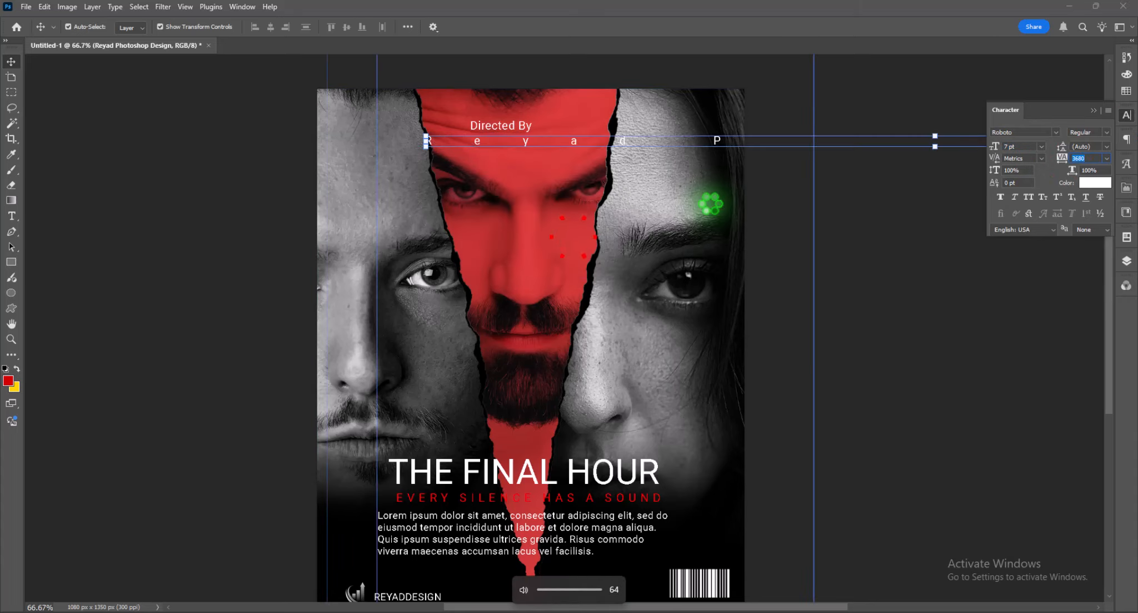
click(1078, 158)
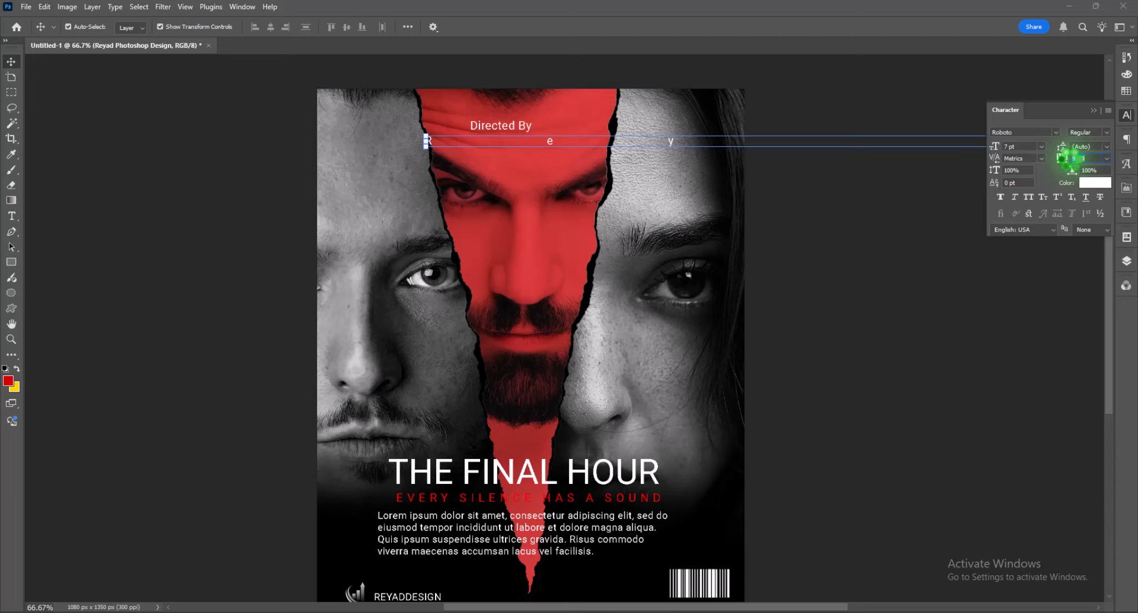
text(860)
click(56, 160)
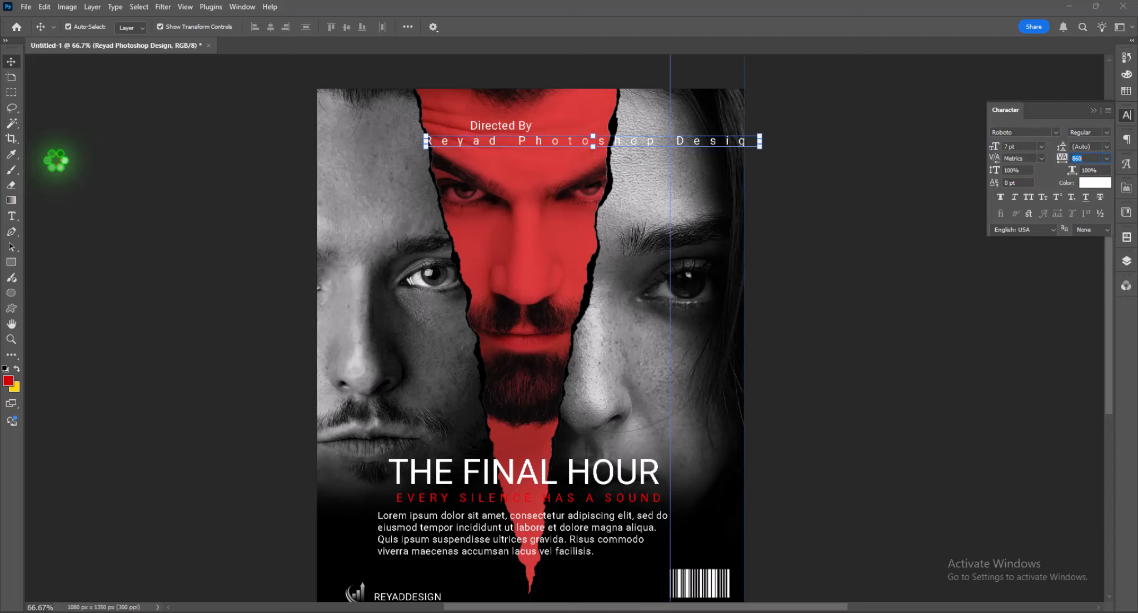
drag(1061, 158, 1045, 157)
click(102, 178)
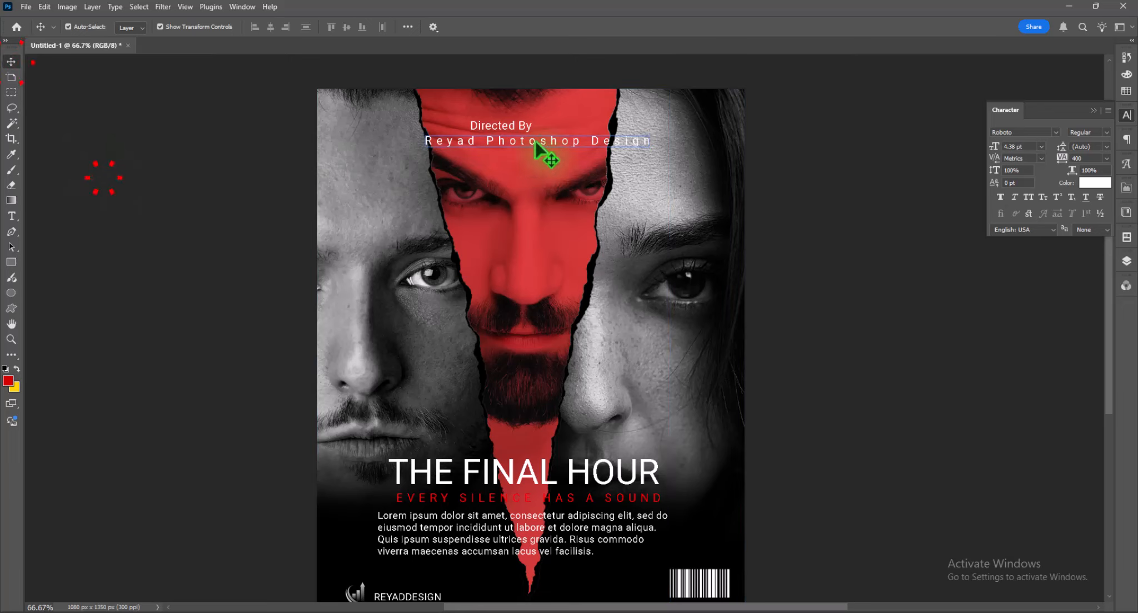
drag(565, 145, 531, 145)
click(832, 237)
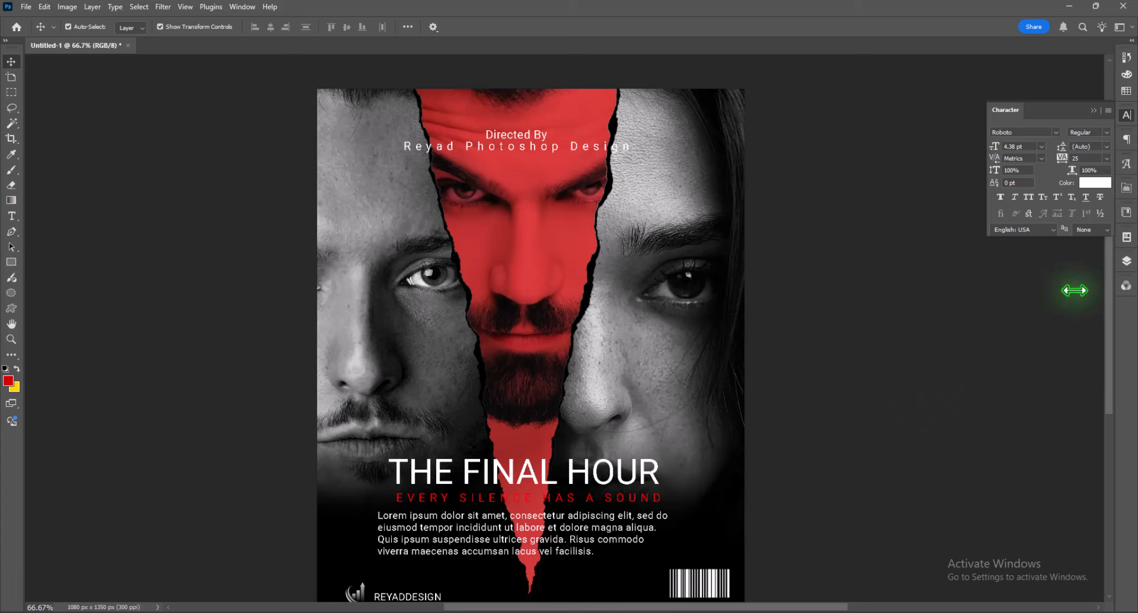
- Add a Gradient fill layer directly above the MAN222 layer
click(1127, 261)
drag(996, 511, 998, 601)
click(1006, 457)
scroll(1005, 459, down, 2)
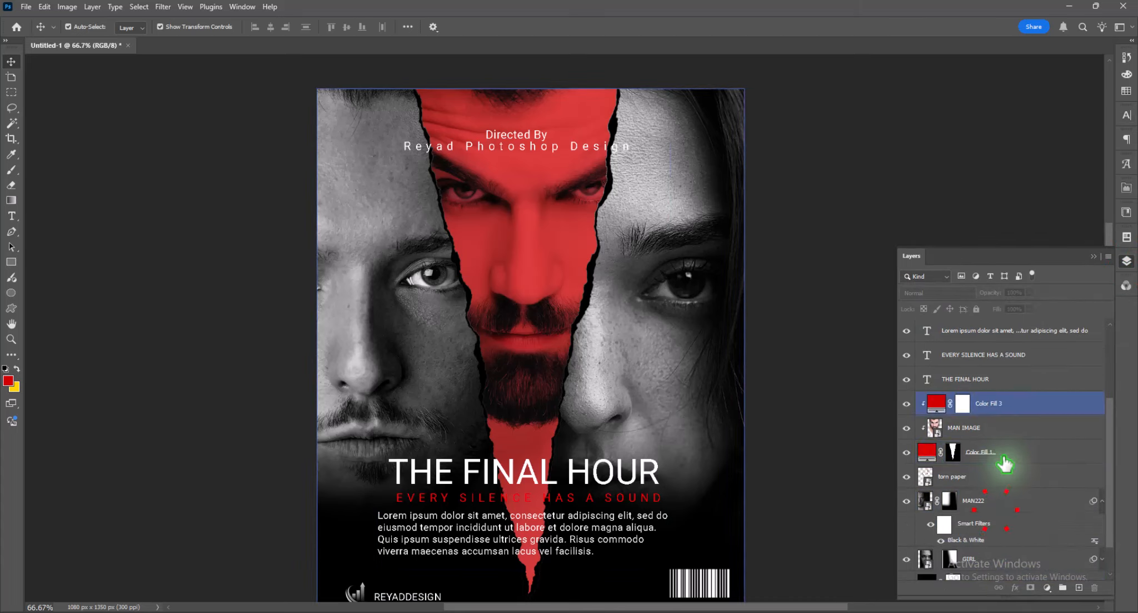
click(1006, 458)
scroll(1005, 459, down, 1)
click(1005, 459)
click(1008, 474)
click(1047, 588)
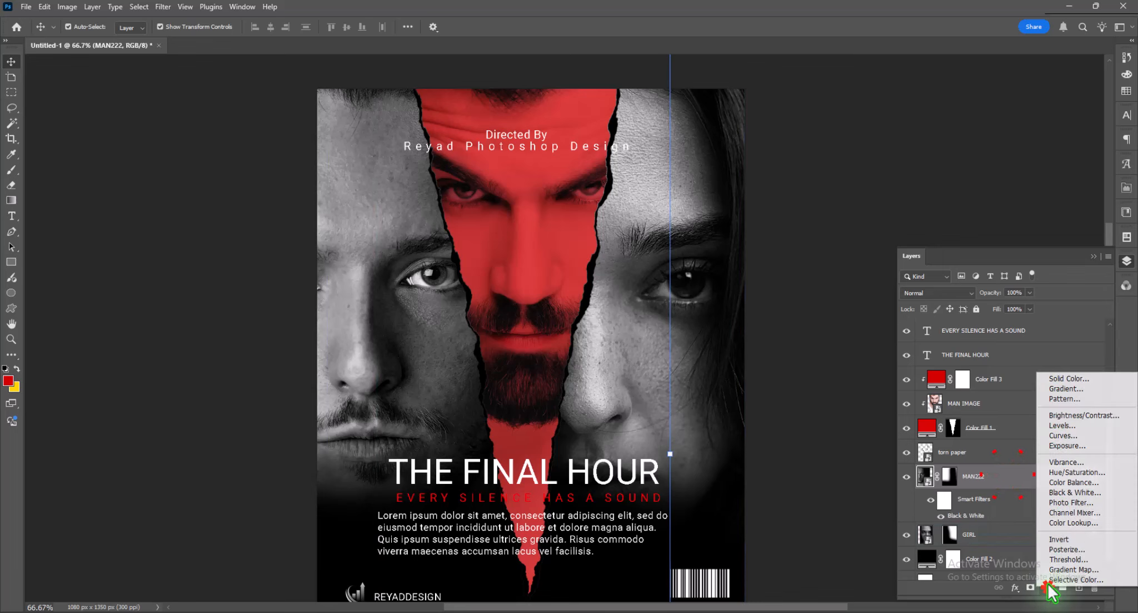
click(1068, 388)
- Change both color stops of the fill's color-to-transparent gradient to black
click(834, 156)
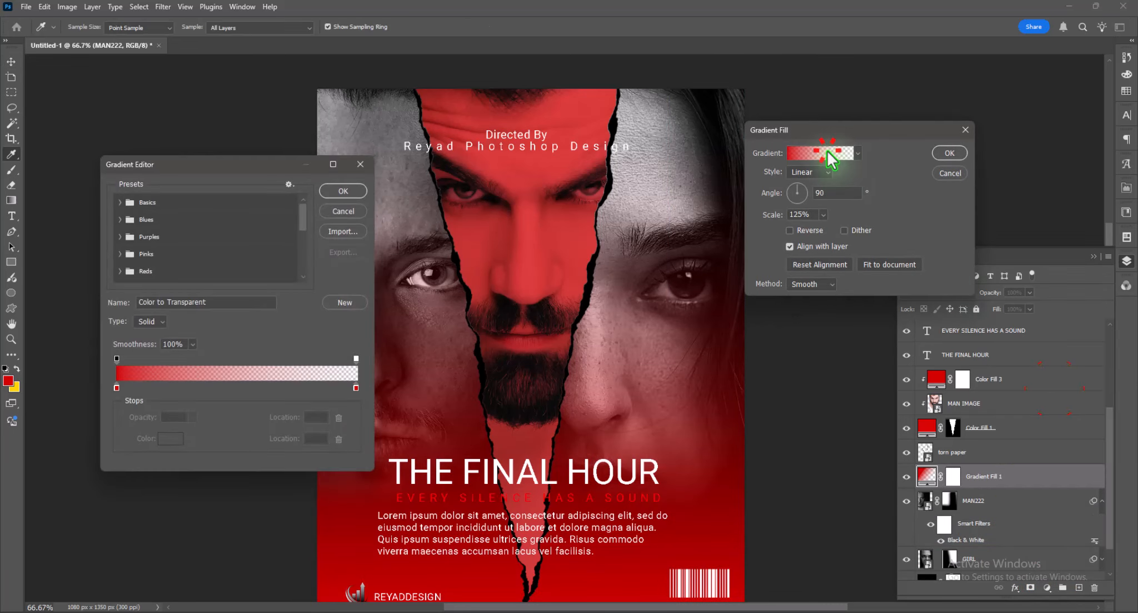
click(120, 393)
click(168, 439)
drag(82, 273, 192, 440)
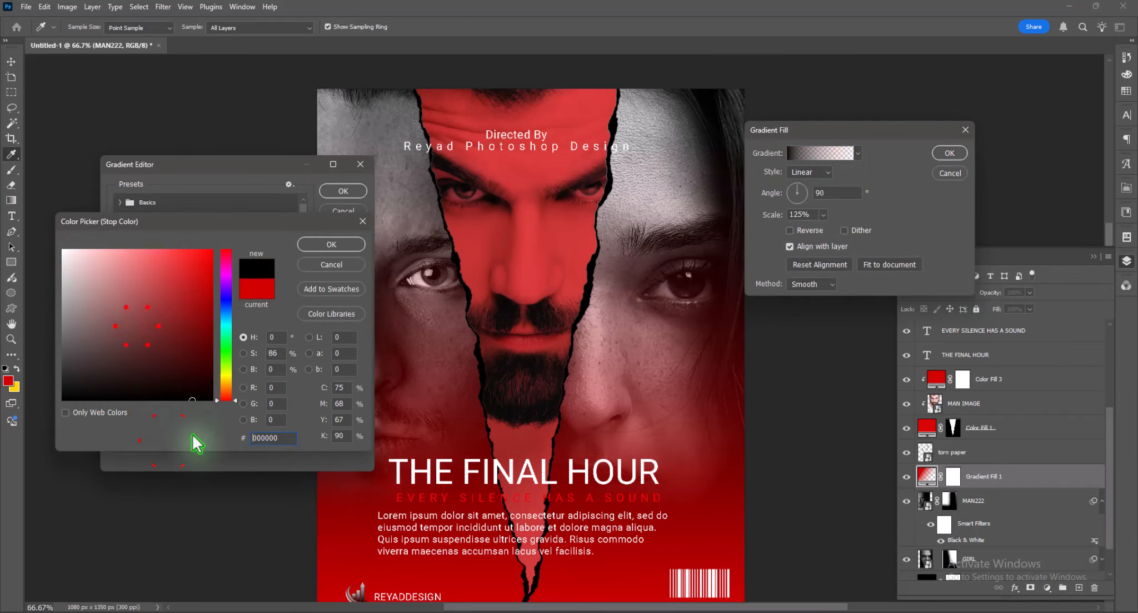
click(331, 244)
click(356, 388)
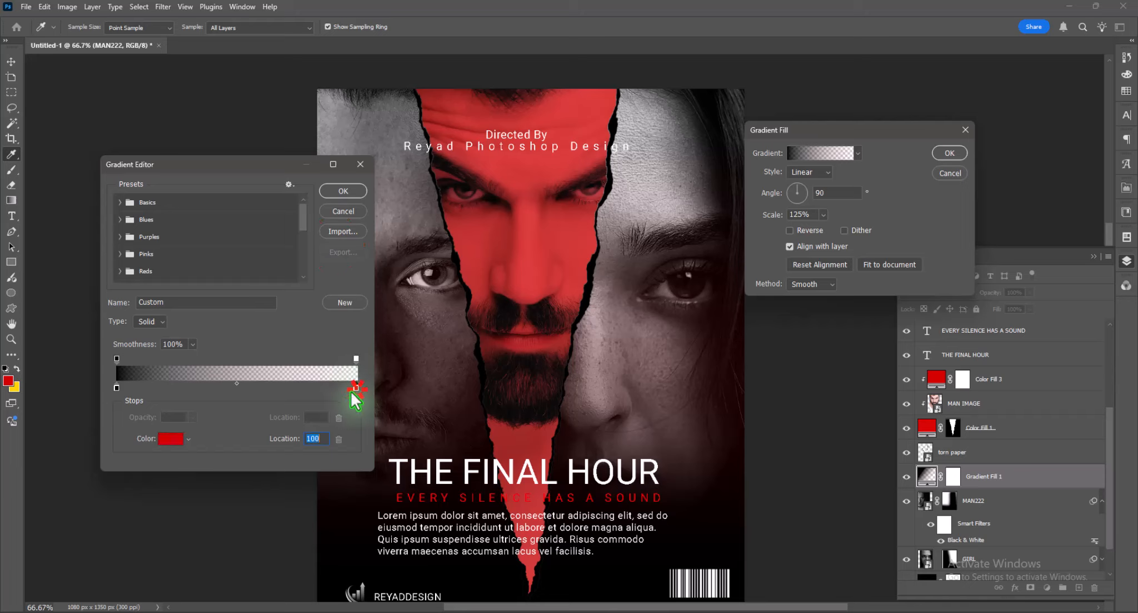
click(170, 438)
click(212, 399)
click(346, 246)
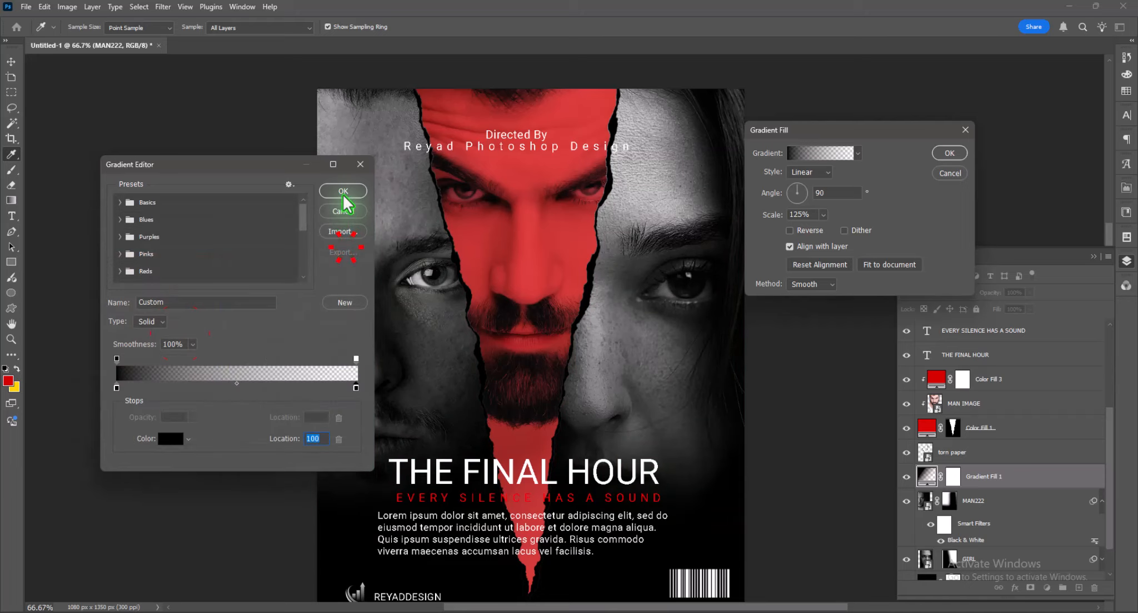
click(343, 195)
- Reverse the gradient fill, set its angle to -90°, and apply it
click(807, 231)
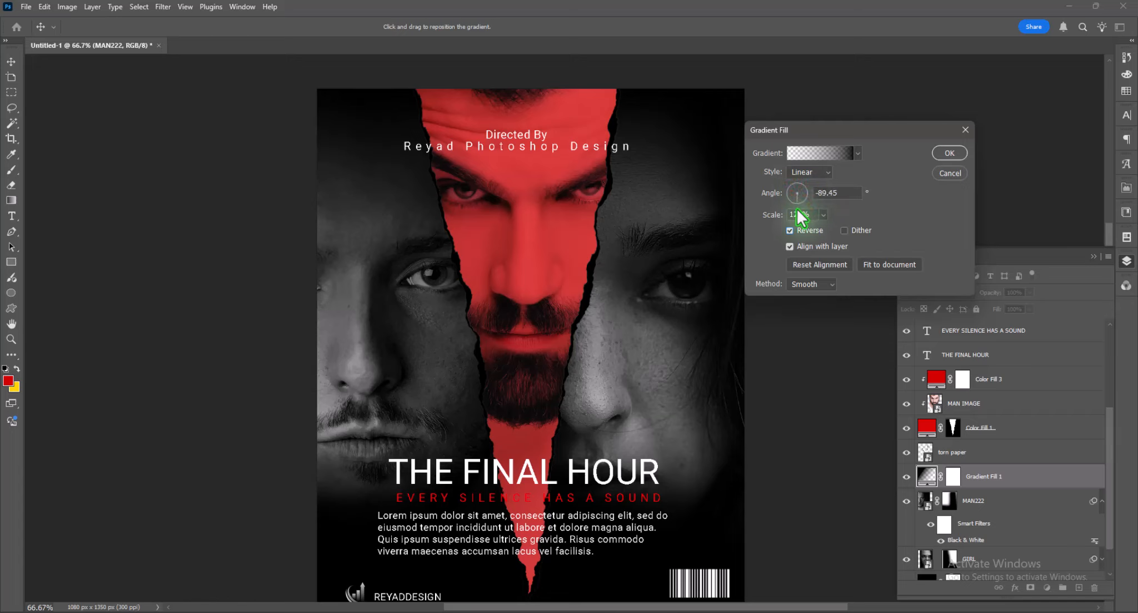
drag(797, 209, 790, 190)
text(-)
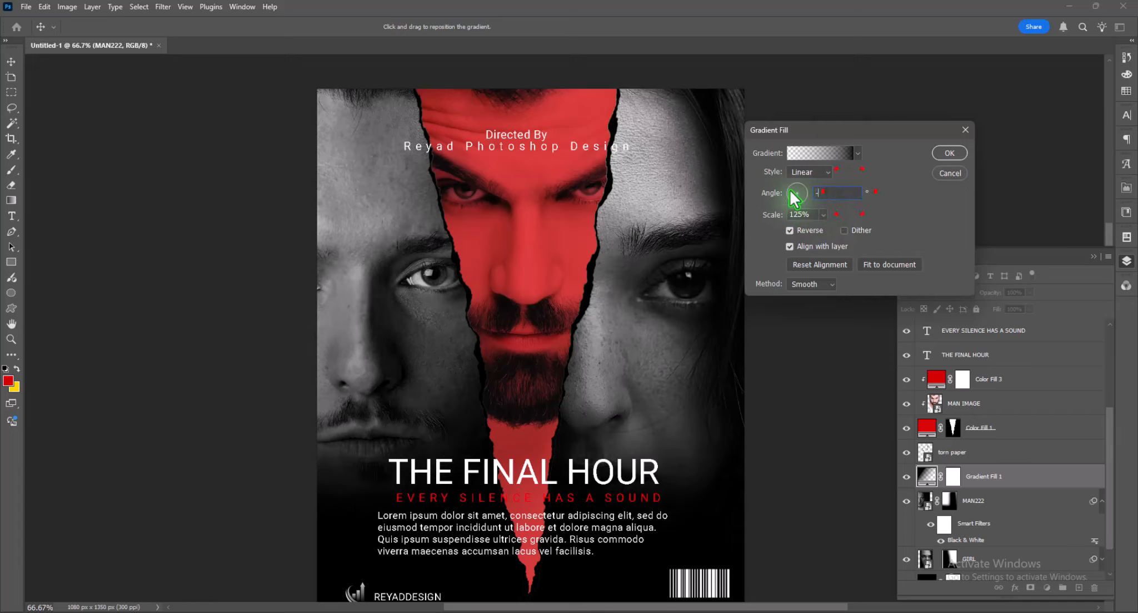
text(90)
click(864, 208)
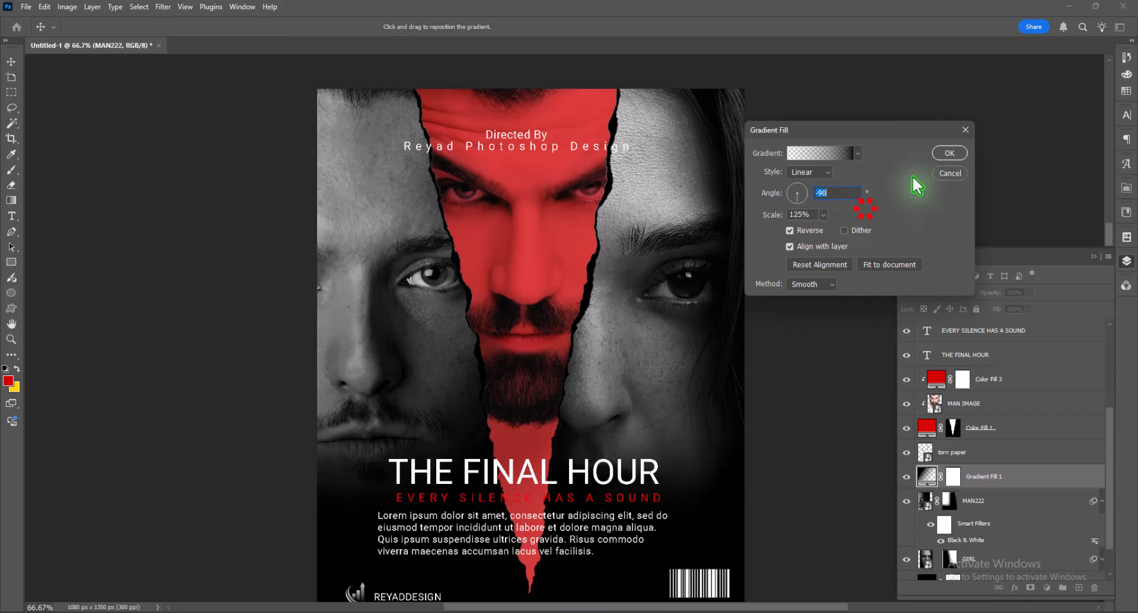
click(945, 154)
key(ctrl+minus)
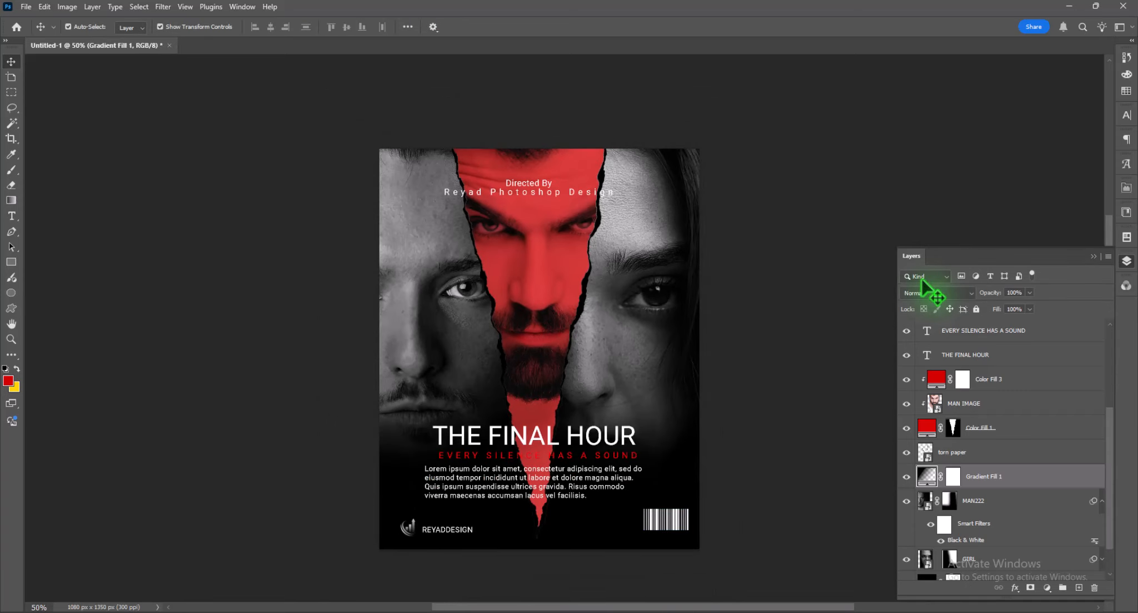
- Place the cracked marble texture image from the Desktop folder directly above the Color Fill 3 layer
click(1011, 450)
click(994, 437)
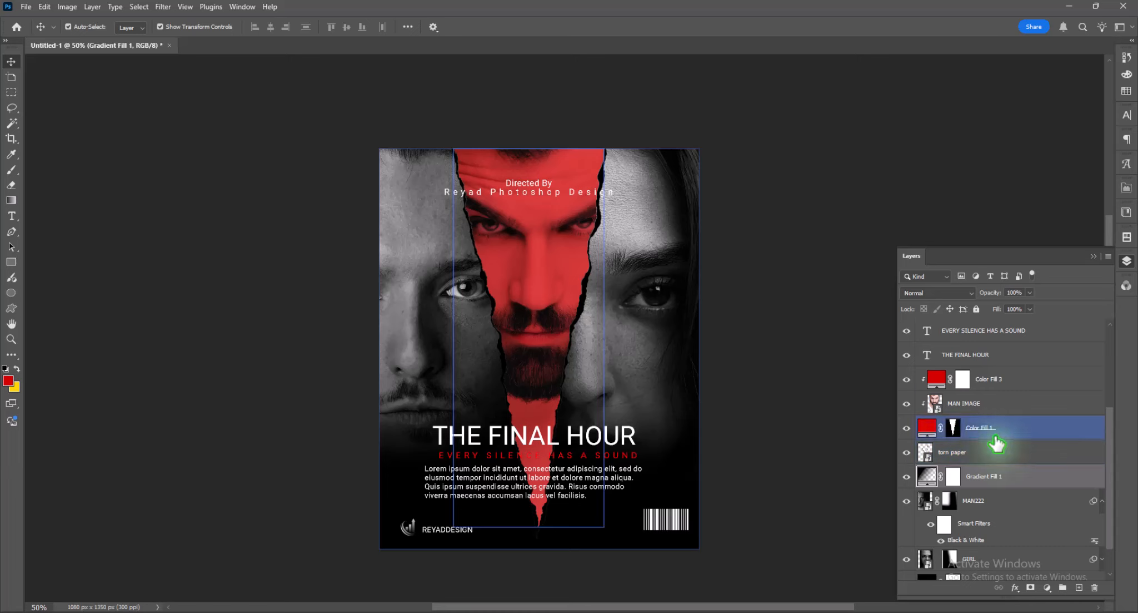
click(1009, 498)
click(1013, 382)
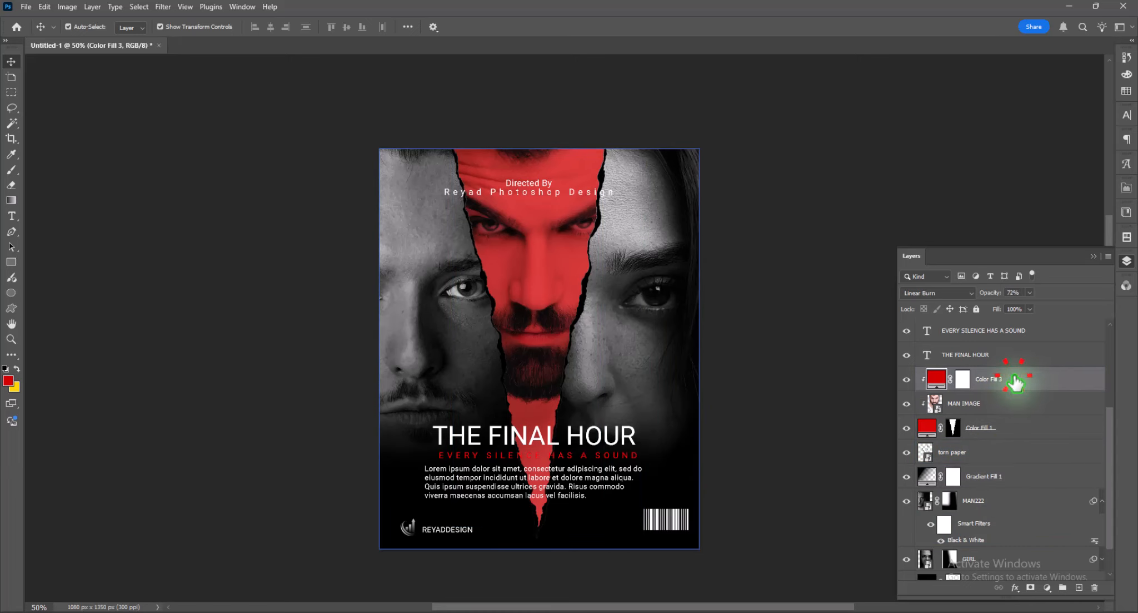
click(484, 612)
click(156, 154)
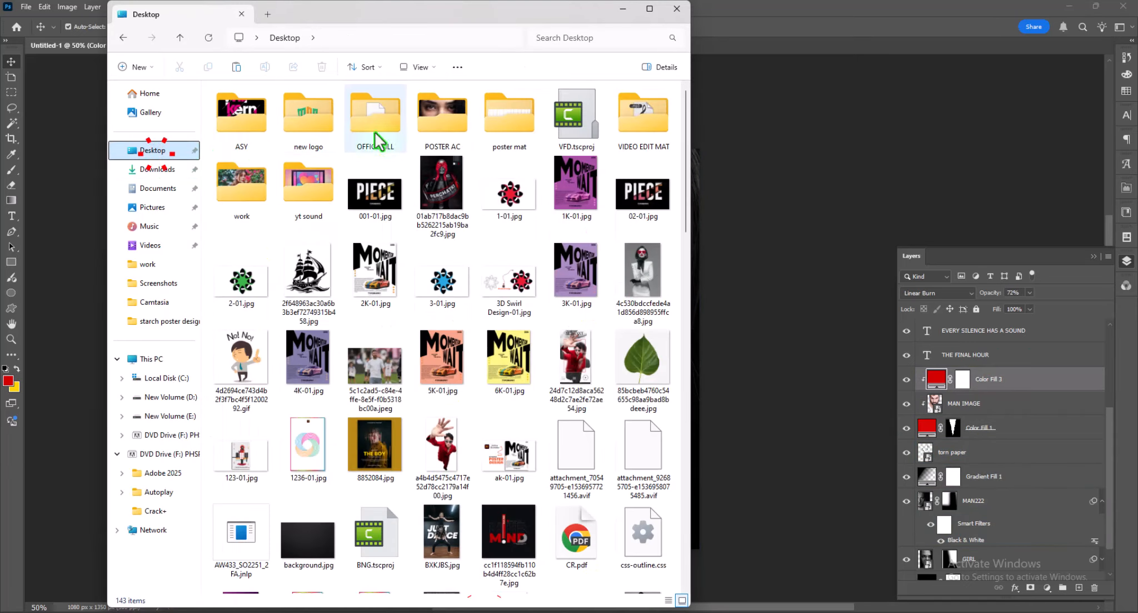
double_click(374, 132)
drag(513, 114, 790, 238)
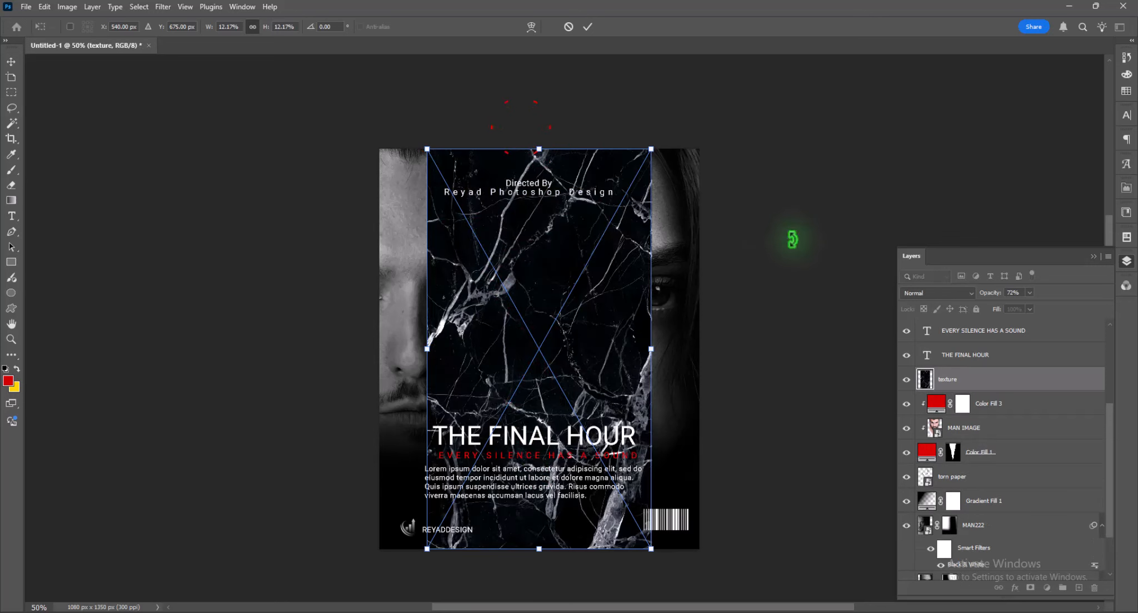
- Enlarge the placed texture proportionally until it covers the whole poster and commit the placement
drag(651, 348, 707, 348)
drag(427, 349, 380, 337)
key(Return)
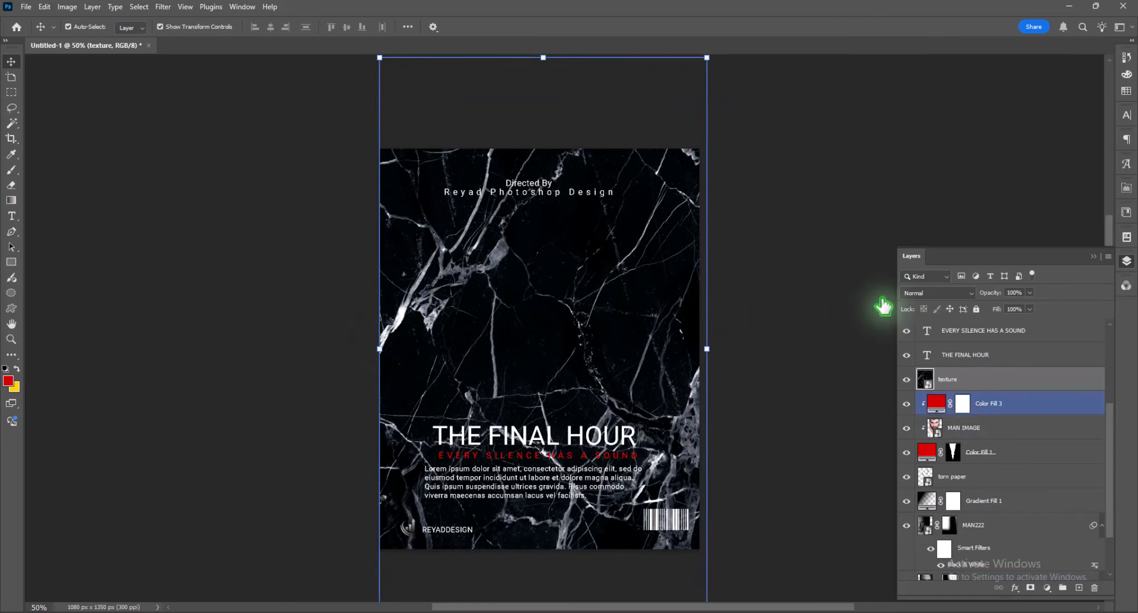
- Set the texture layer to Screen blending with 23% opacity and 63% fill
click(945, 293)
click(940, 392)
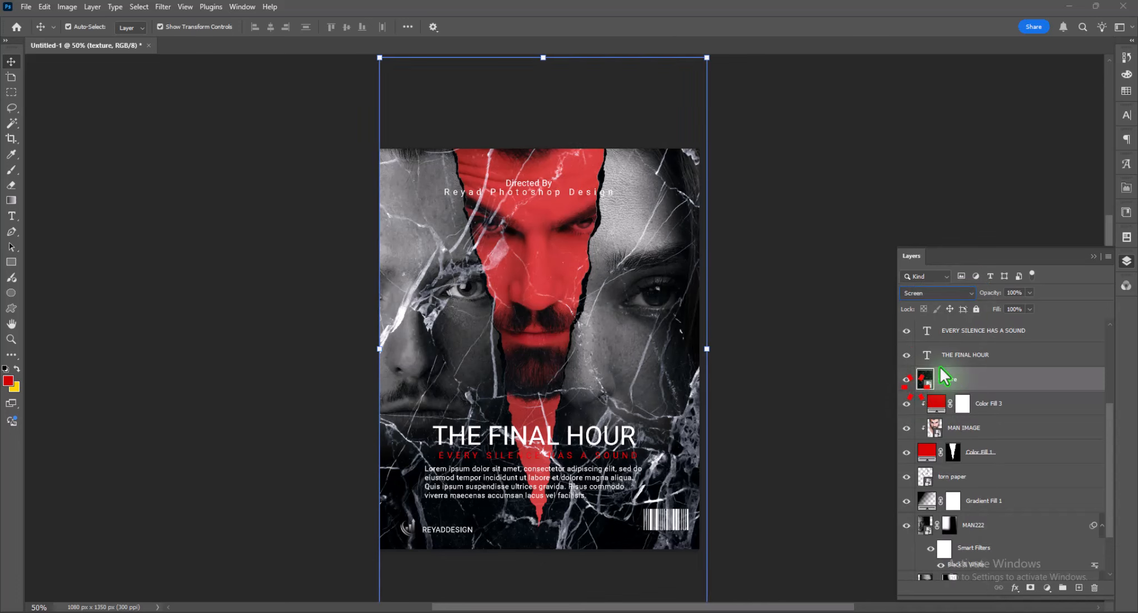
click(1030, 293)
drag(1022, 310, 986, 310)
click(1030, 309)
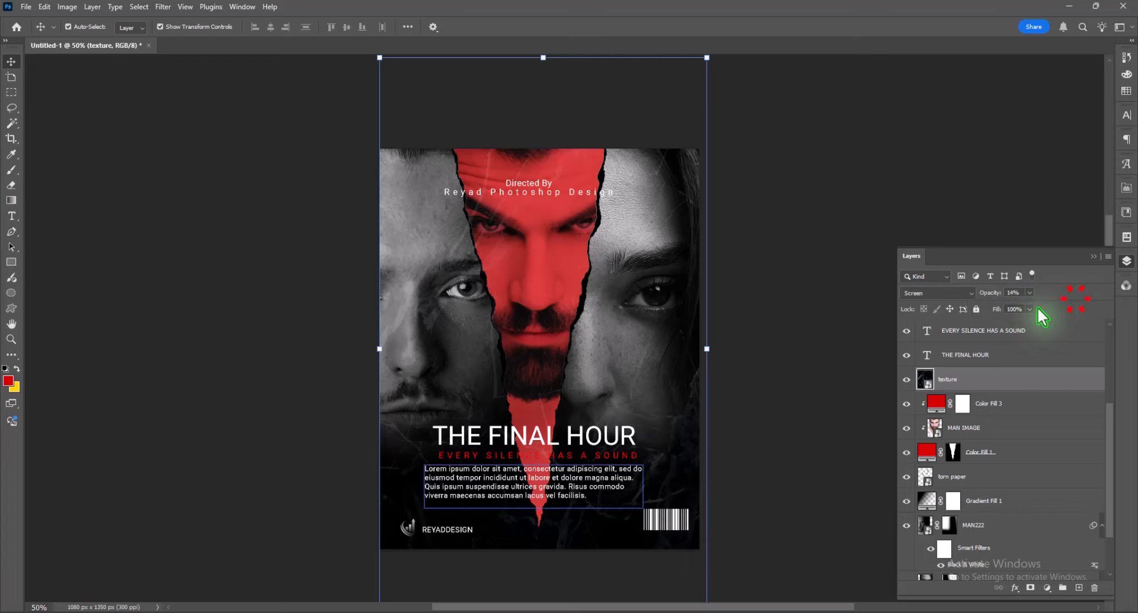
click(1030, 292)
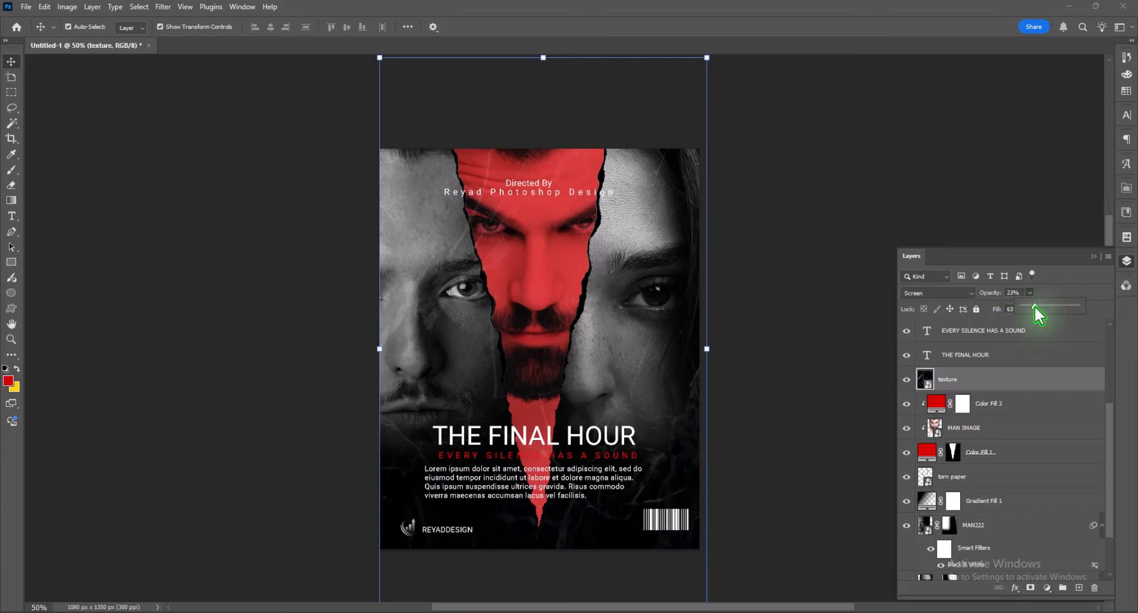
click(1126, 260)
scroll(831, 372, down, 1)
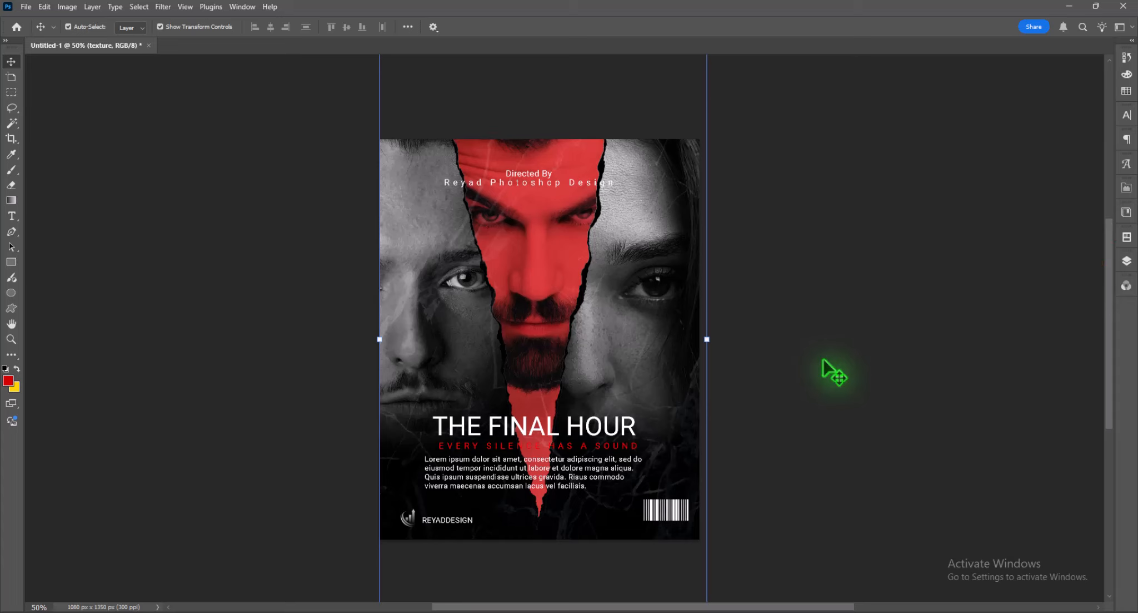
click(1127, 261)
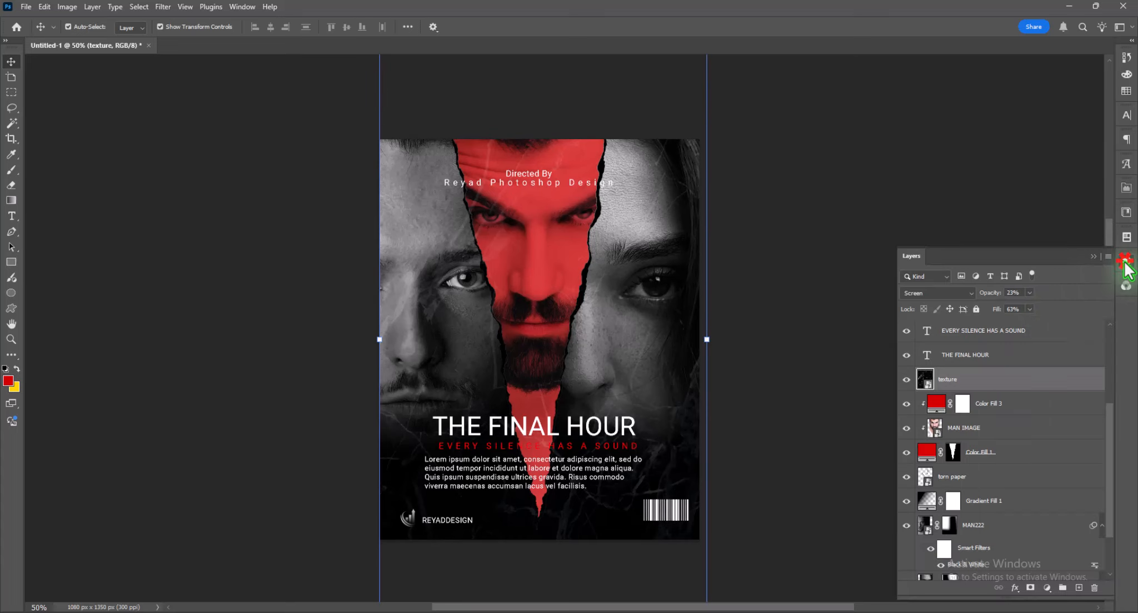
scroll(1004, 347, up, 1)
click(1002, 339)
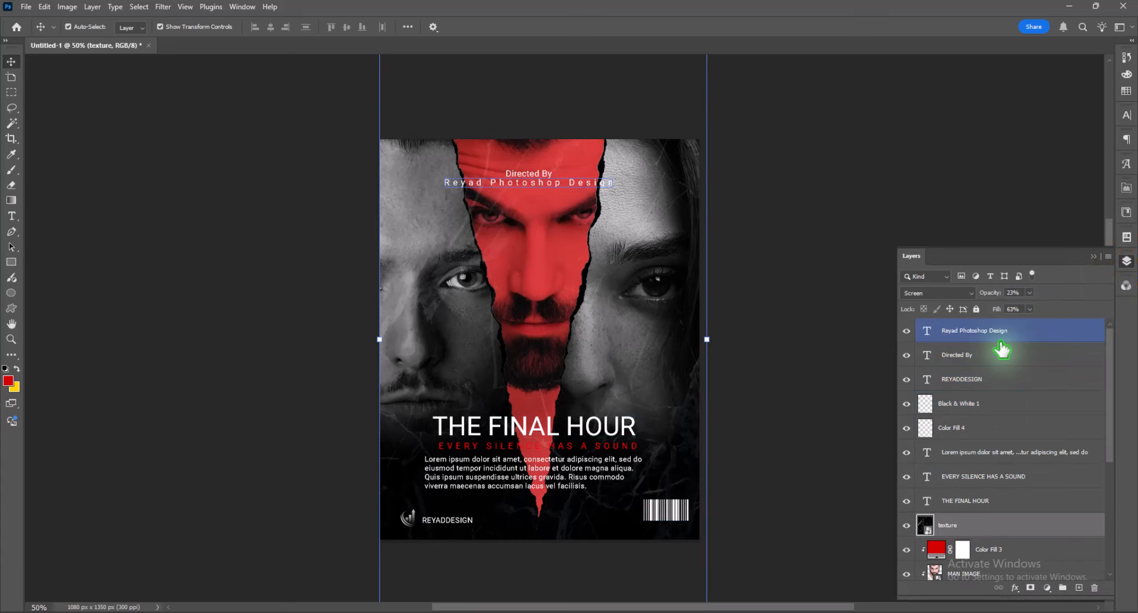
- Apply an Add Noise filter to the texture layer with a uniform distribution and an amount of 80.54%
click(163, 7)
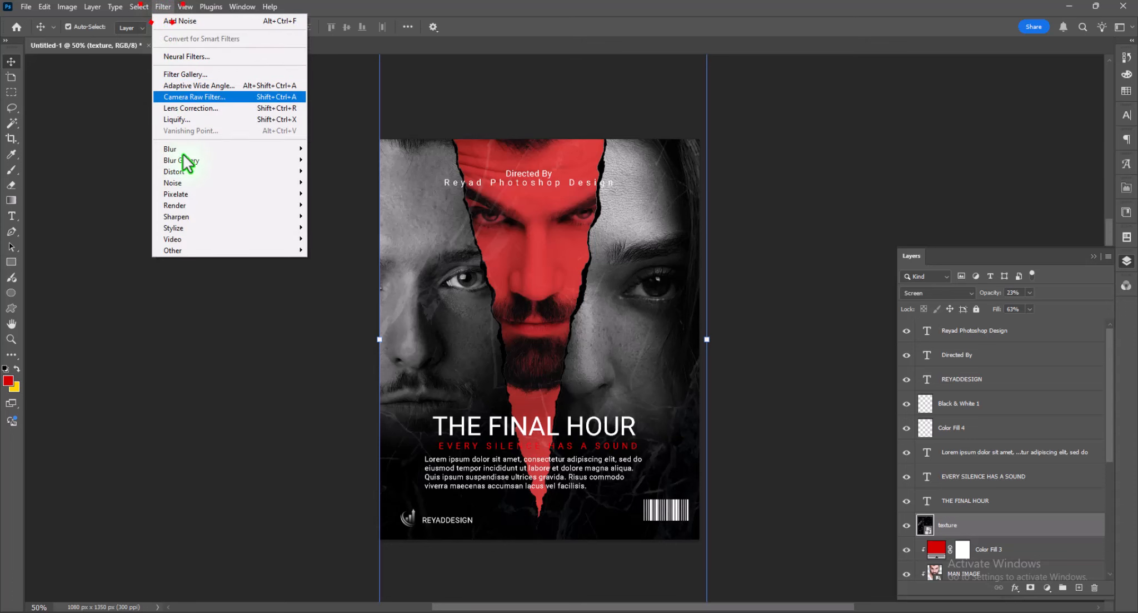
mouse_move(186, 182)
click(324, 181)
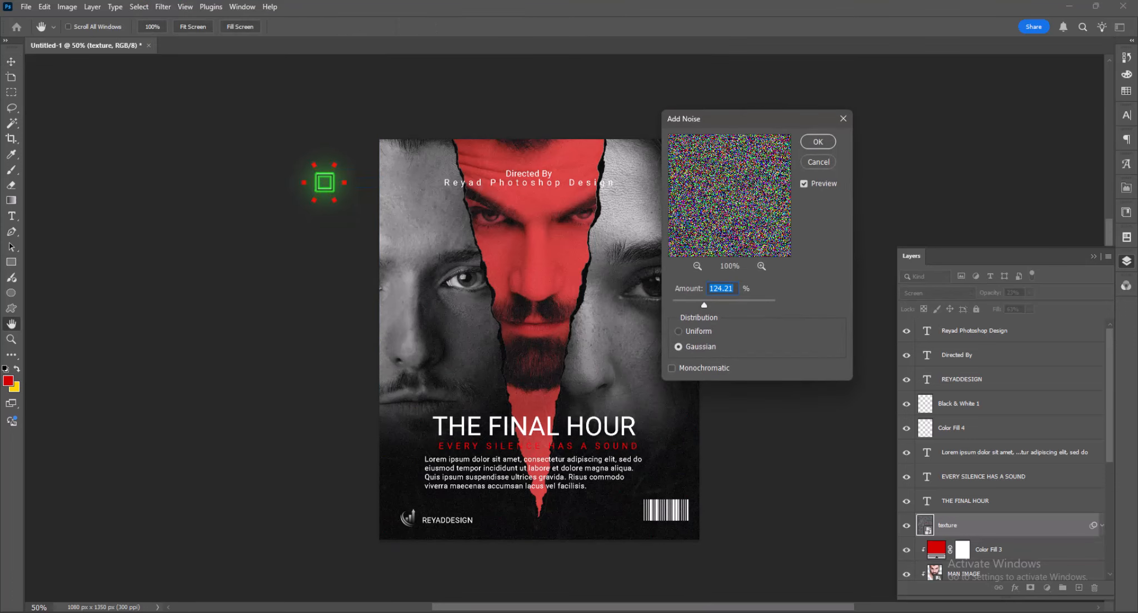
drag(704, 304, 693, 305)
click(694, 331)
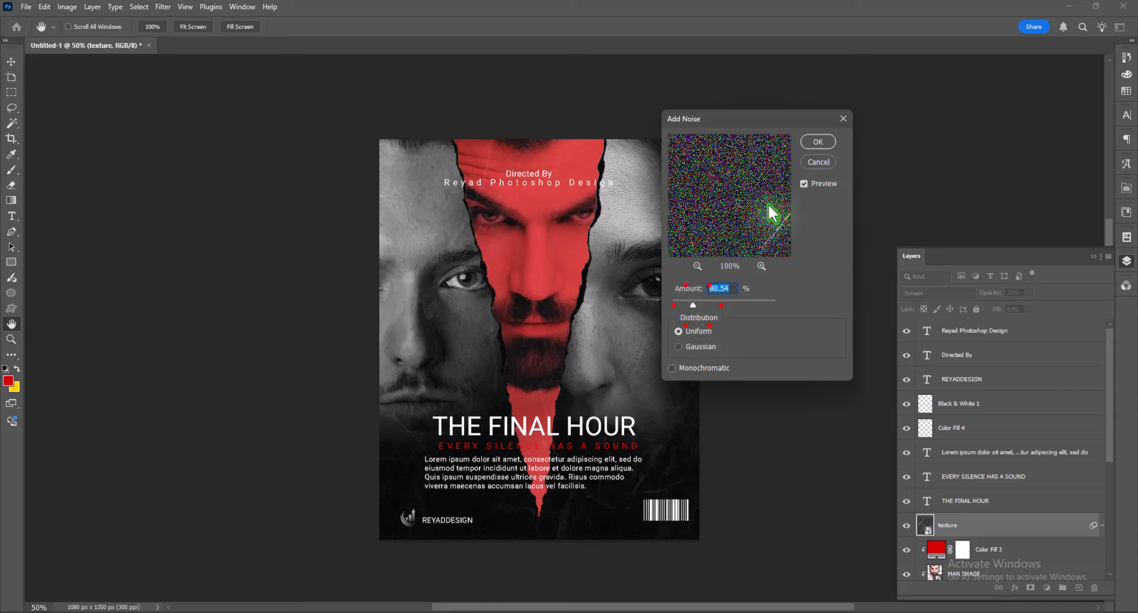
click(817, 143)
- Undo the noise filter on the texture layer
key(v)
click(951, 447)
click(952, 429)
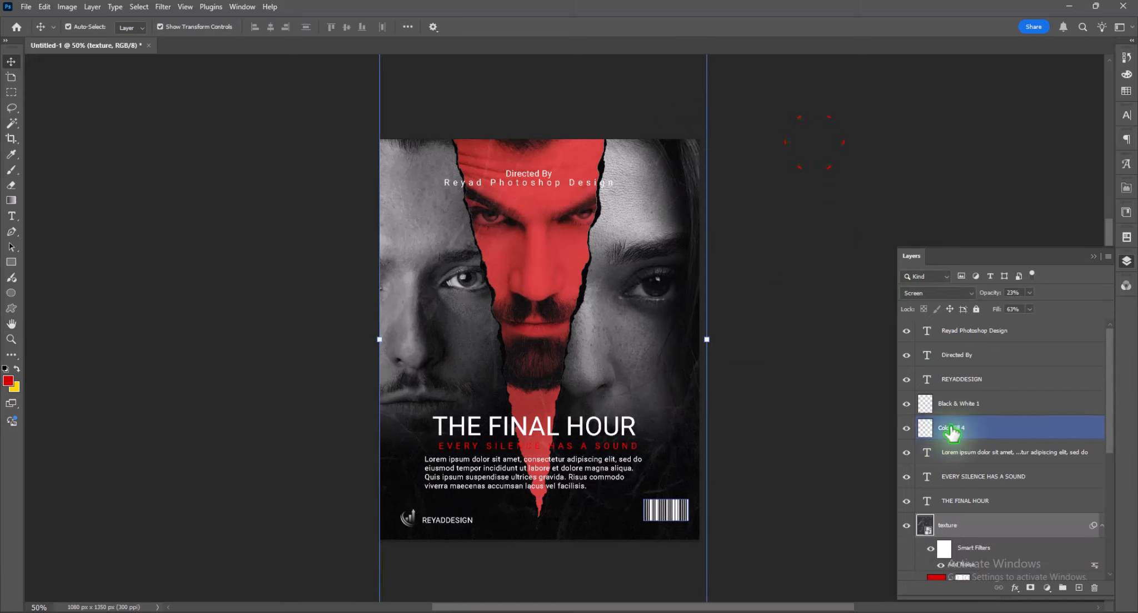
click(834, 400)
scroll(833, 402, down, 1)
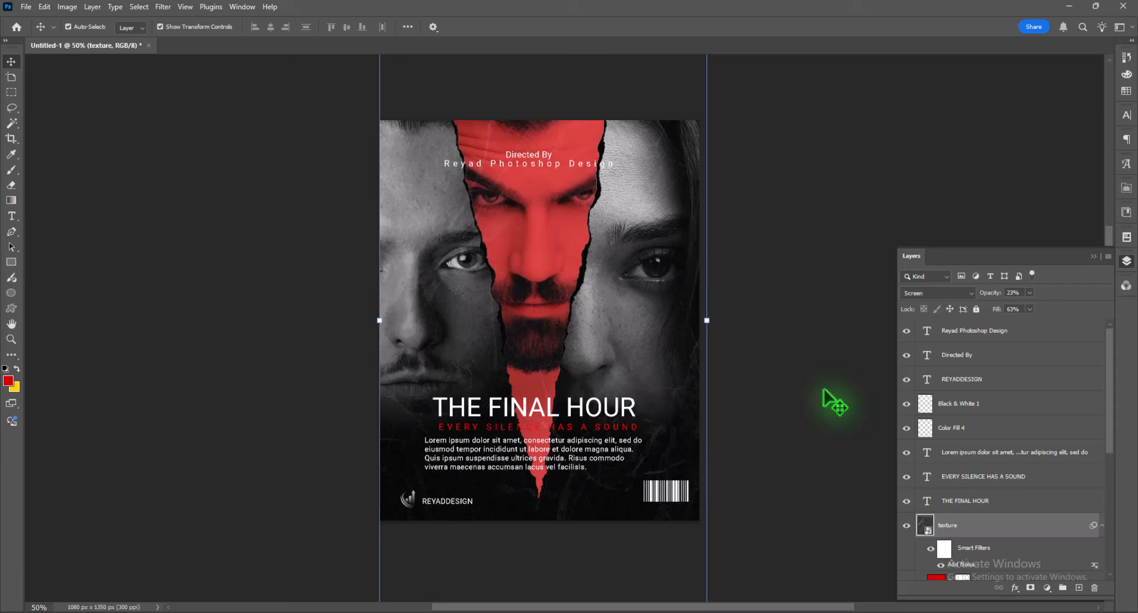
key(ctrl+minus)
key(ctrl+plus)
key(ctrl+4)
key(ctrl+z)
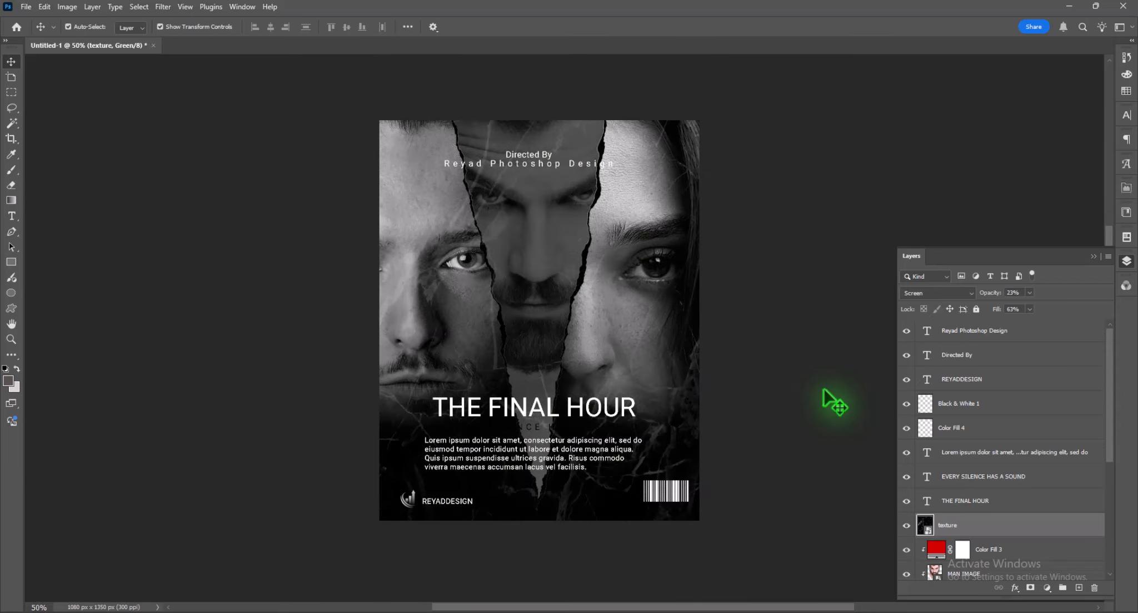
- Try the texture layer below Color Fill 3 and return it to just above that fill
scroll(945, 511, down, 2)
click(954, 509)
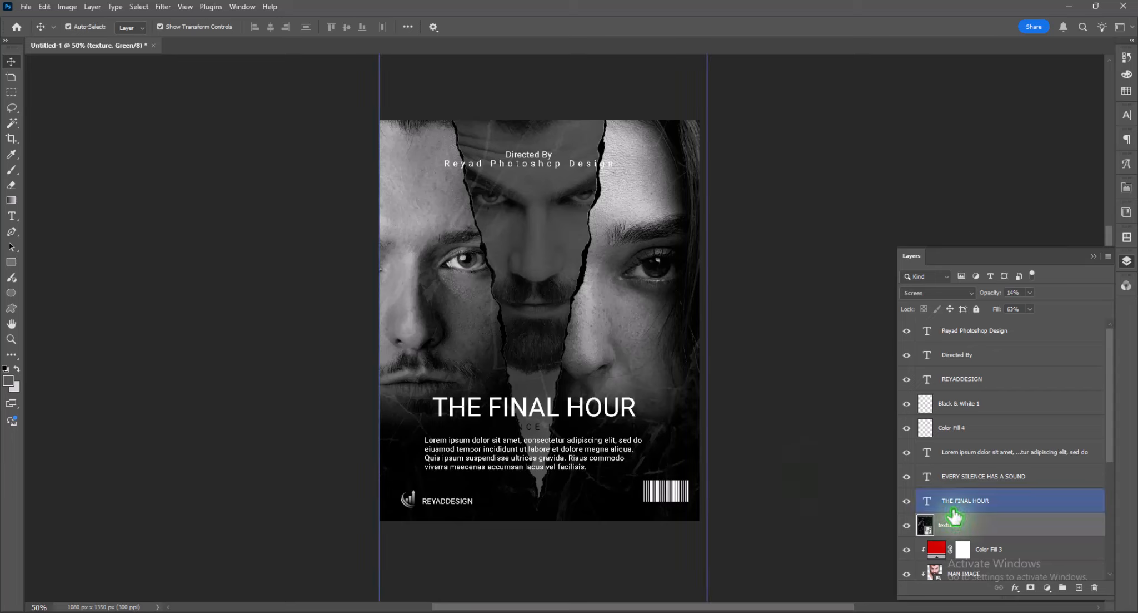
drag(953, 516, 967, 470)
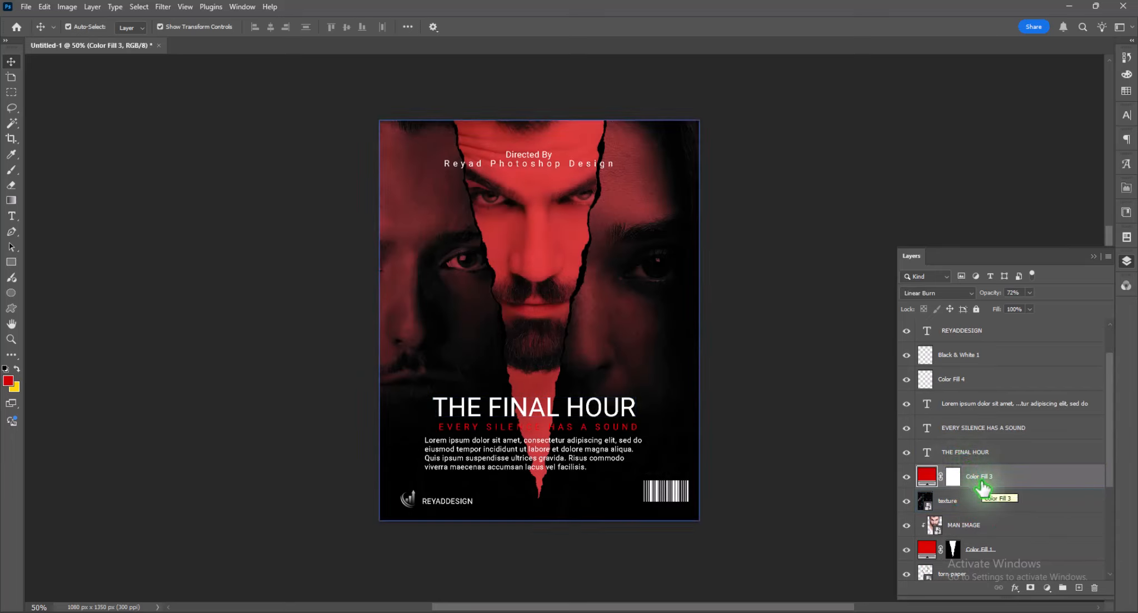
drag(995, 507, 979, 476)
- Raise the texture layer's opacity to 24%
click(1030, 292)
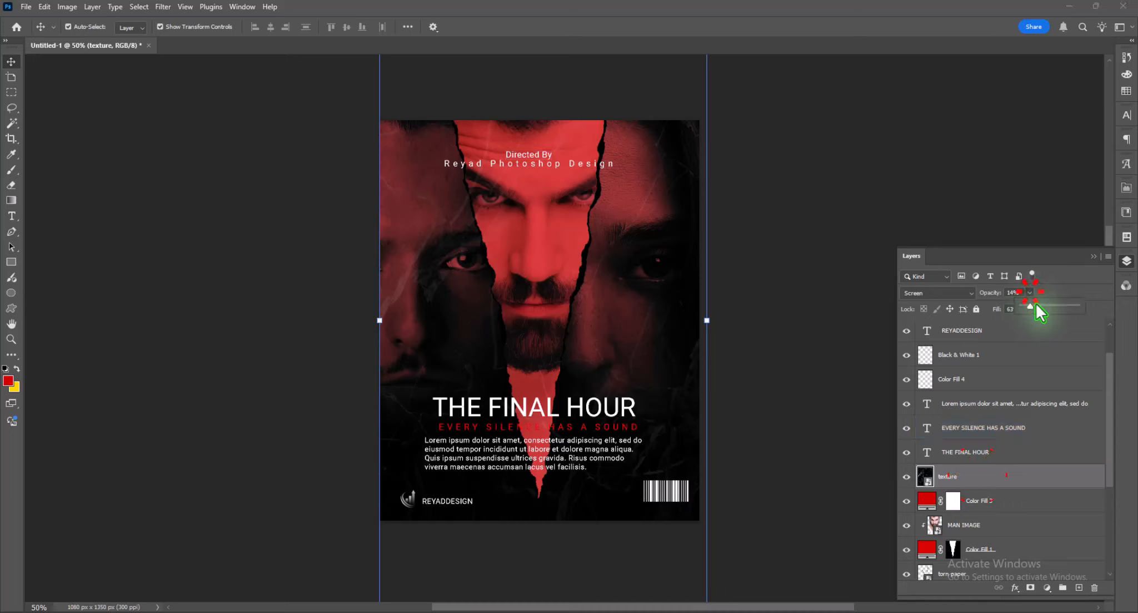
drag(1040, 307, 1037, 308)
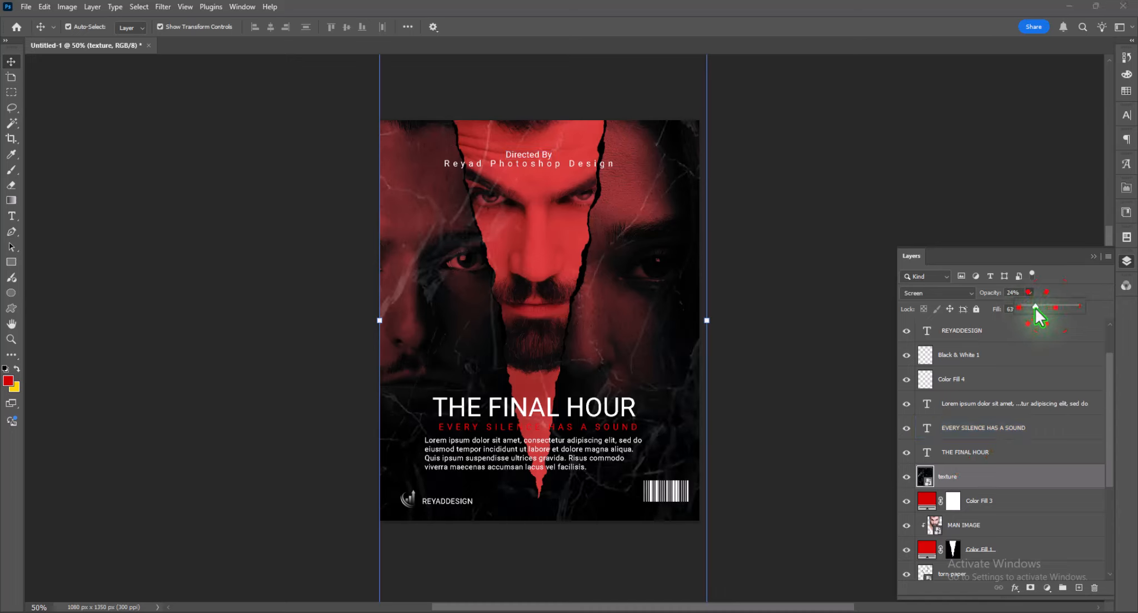
click(988, 503)
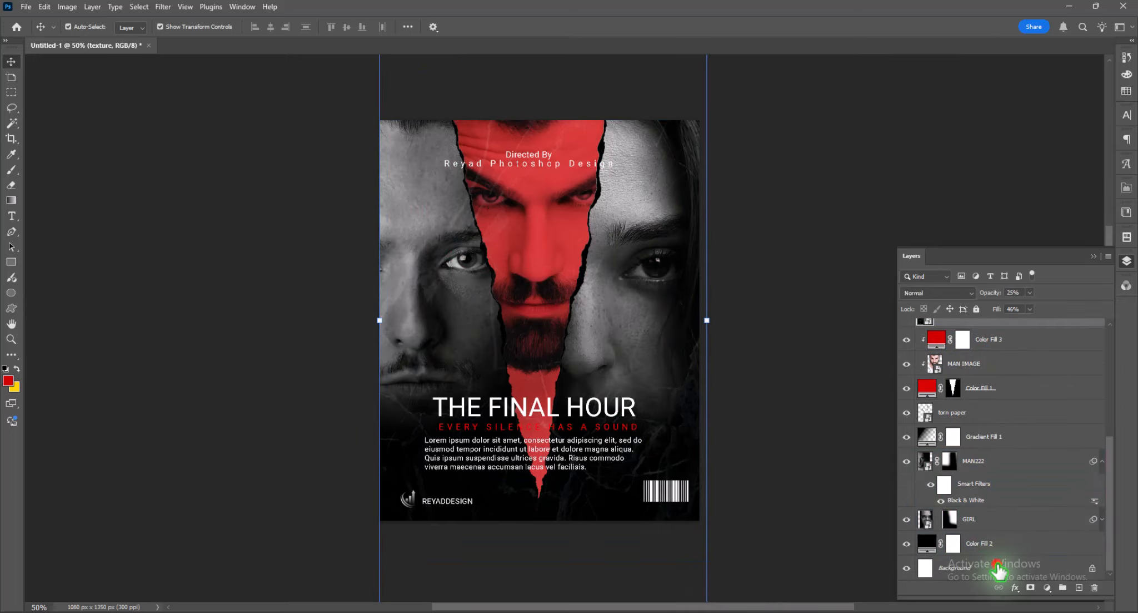
- Add a new layer directly above Color Fill 2 and brush soft red glows along the poster's lower left and right edges
click(995, 543)
click(1078, 588)
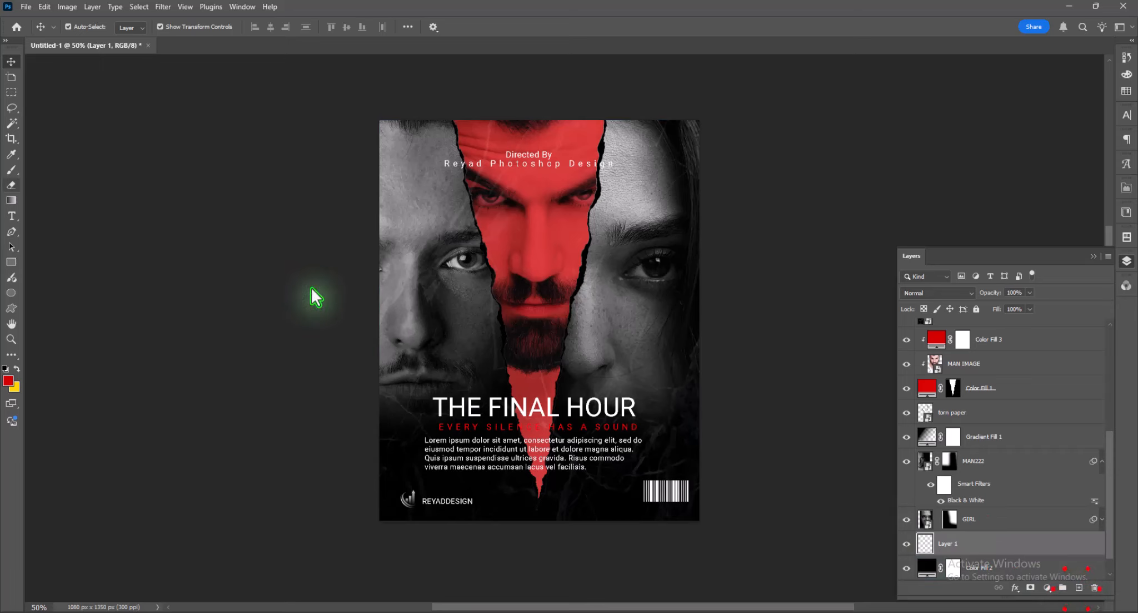
click(11, 169)
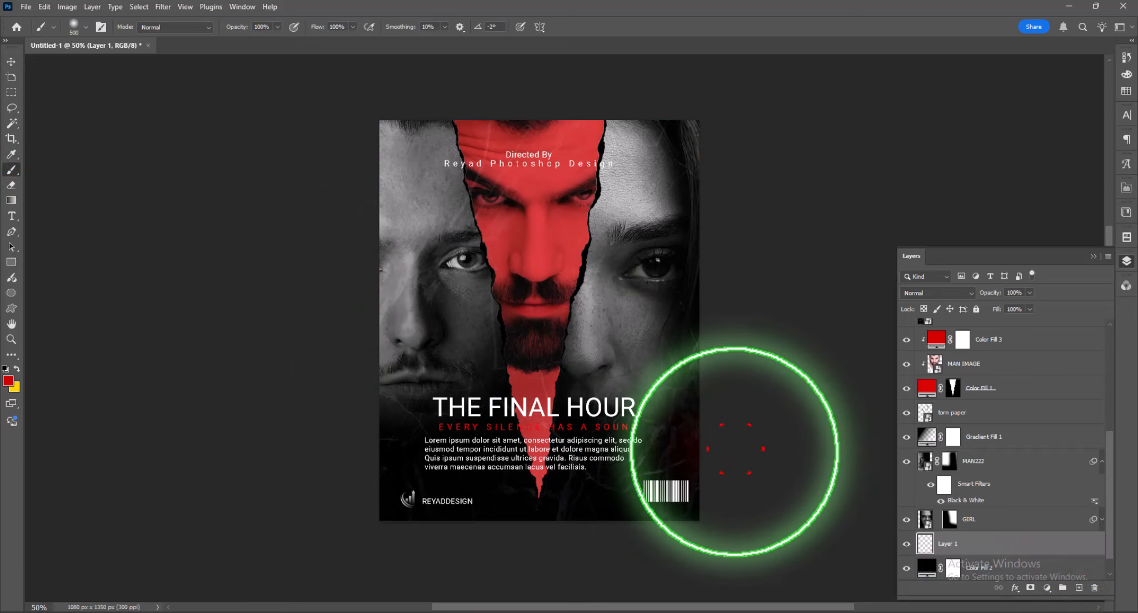
mouse_move(734, 450)
mouse_down()
mouse_move(717, 372)
mouse_move(715, 518)
mouse_up()
mouse_move(365, 394)
mouse_down()
mouse_move(388, 517)
mouse_move(374, 514)
mouse_up()
mouse_move(712, 398)
mouse_down()
mouse_move(697, 500)
mouse_move(718, 561)
mouse_up()
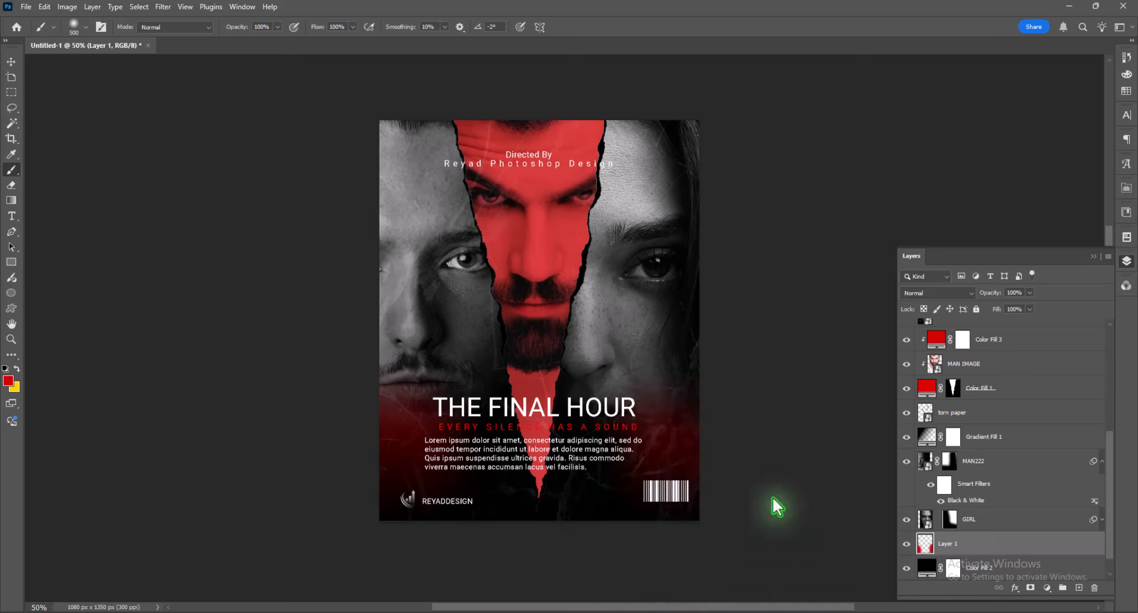
- Set the red glow layer to Screen blending with 58% opacity
click(945, 293)
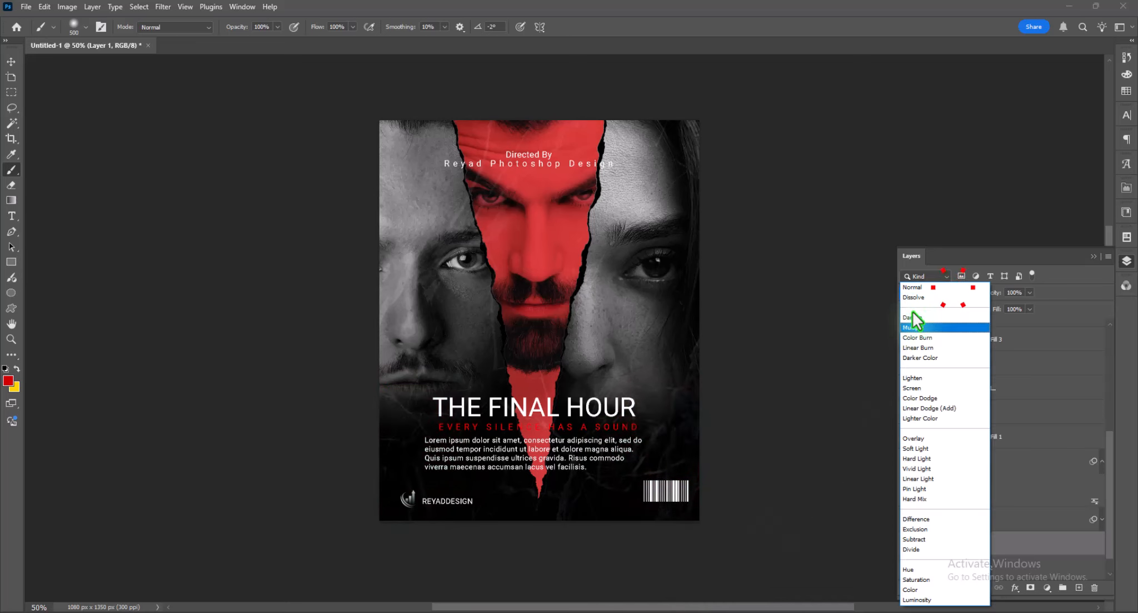
click(914, 387)
click(1030, 293)
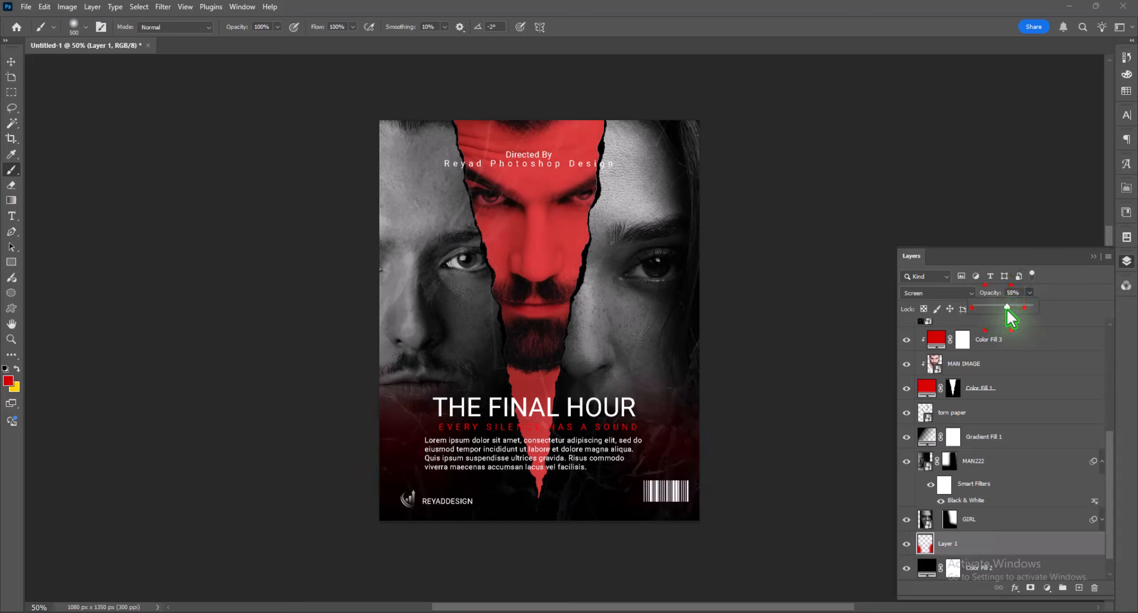
- Add a Color Lookup adjustment layer above the top text layer and load the FoggyNight.3DL look
scroll(1011, 333, up, 5)
click(995, 331)
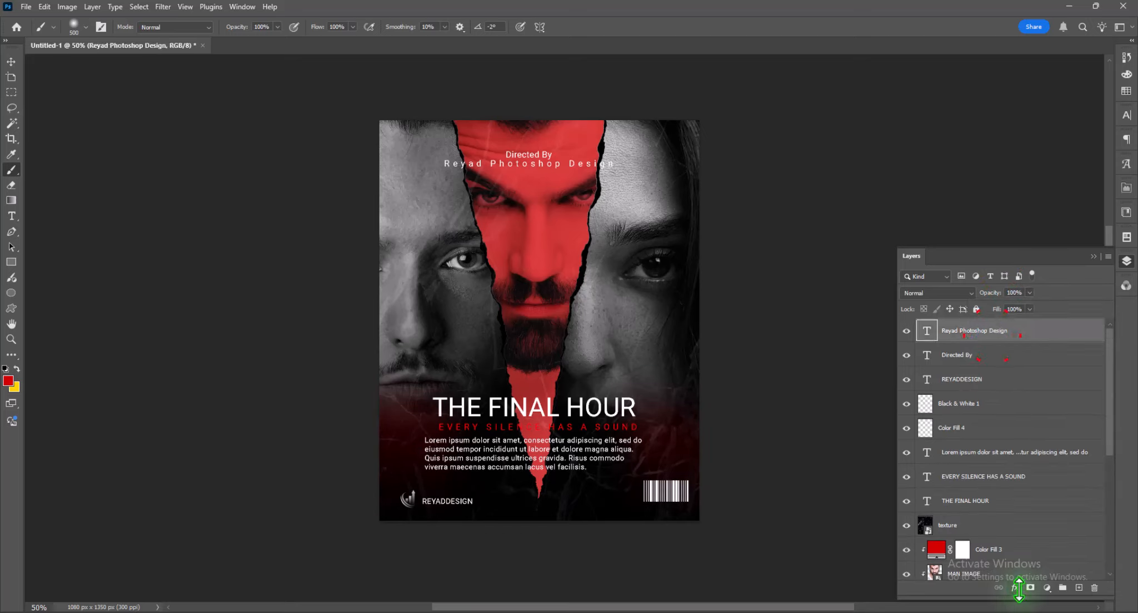
click(1017, 588)
click(1017, 589)
click(1046, 588)
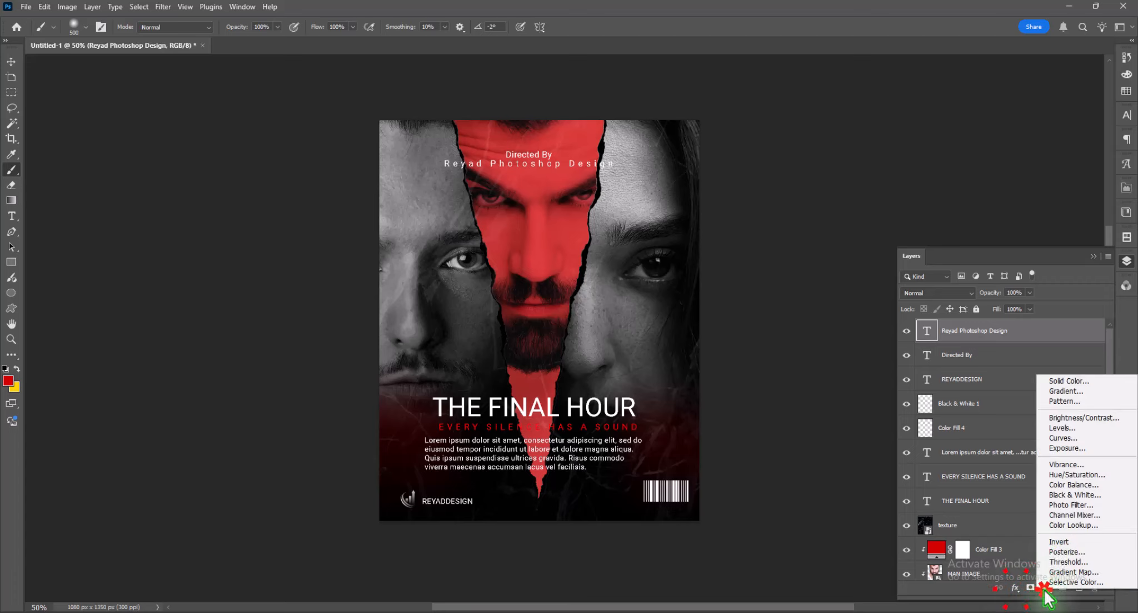
click(1061, 525)
click(1063, 223)
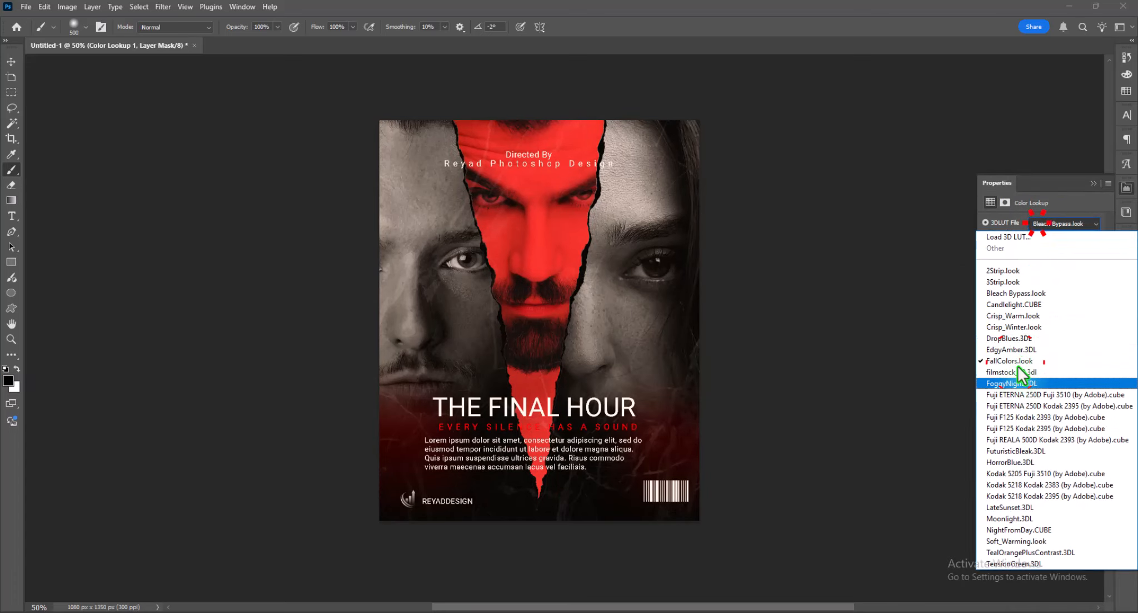
click(1017, 372)
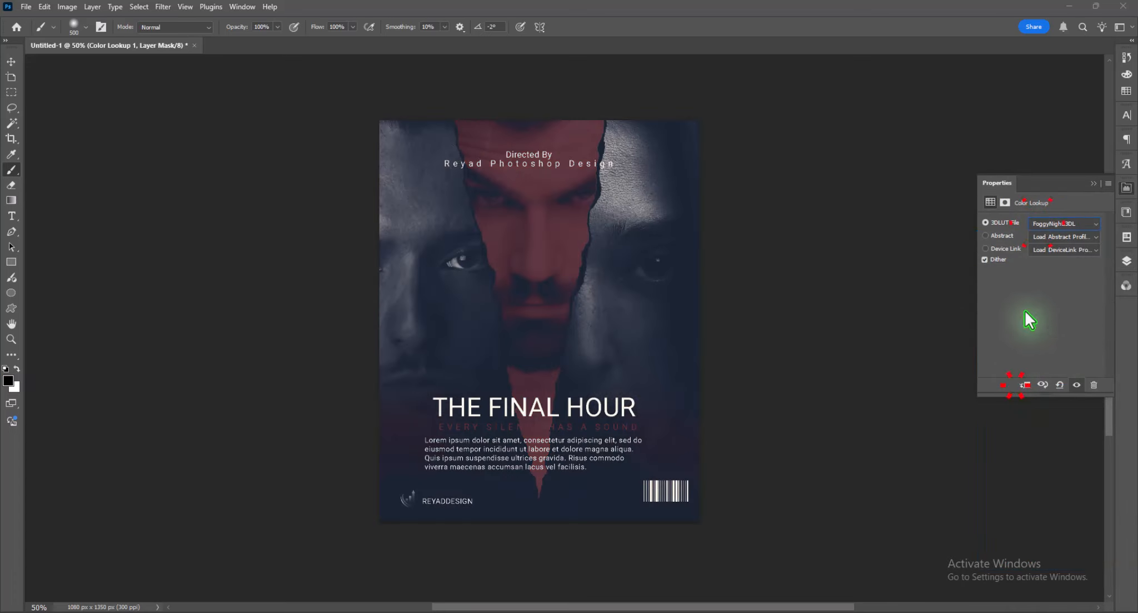
- Set the Color Lookup layer to Screen blending and lower its opacity
click(1127, 261)
click(929, 292)
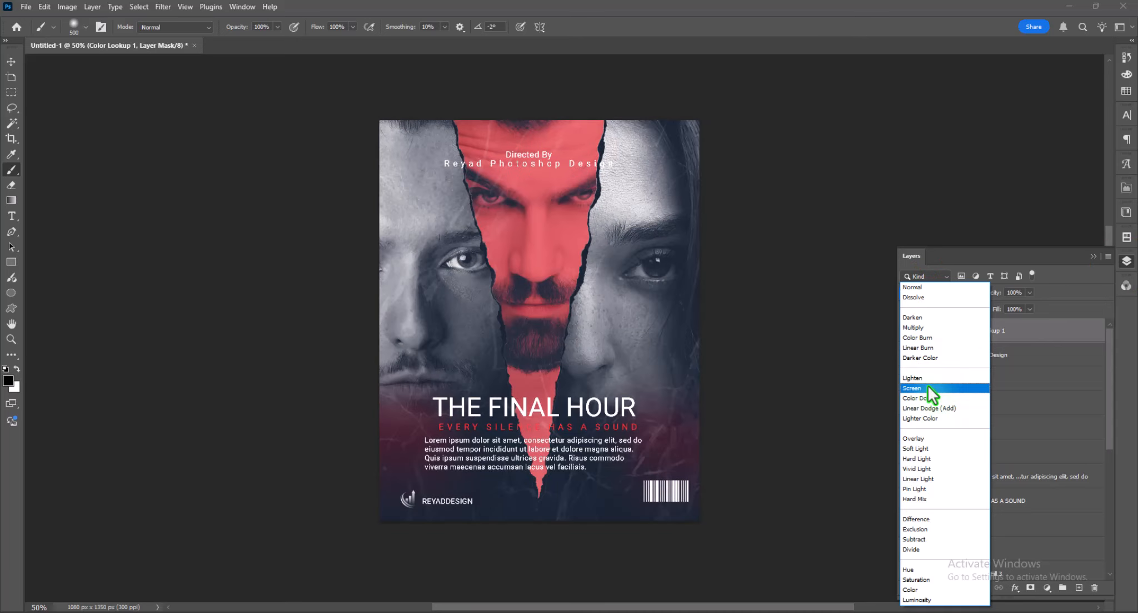
click(928, 387)
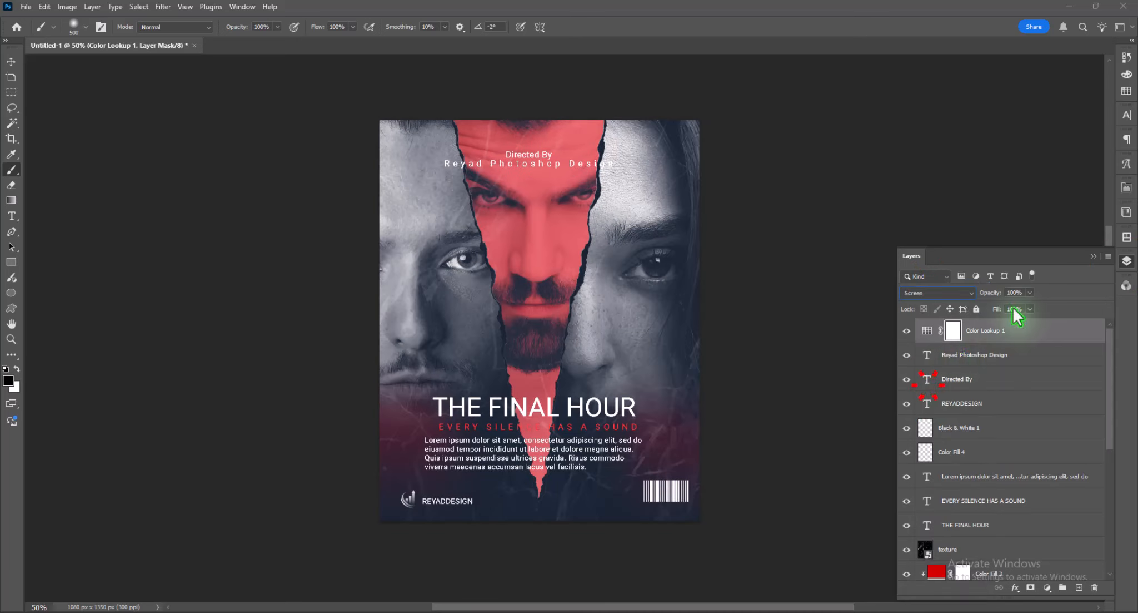
click(1030, 292)
drag(1030, 305, 1013, 304)
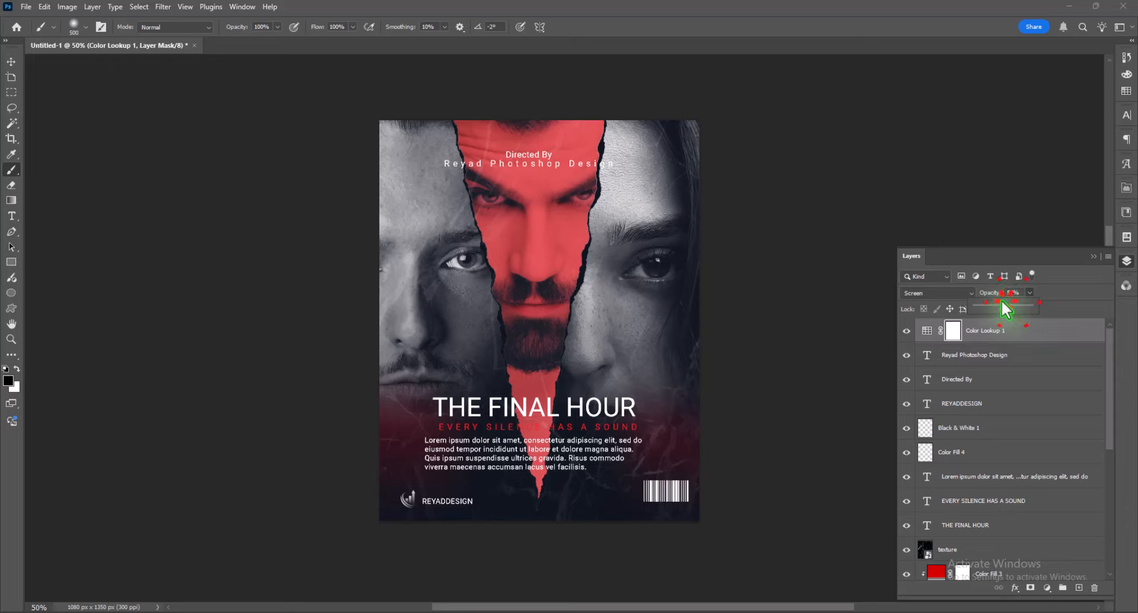